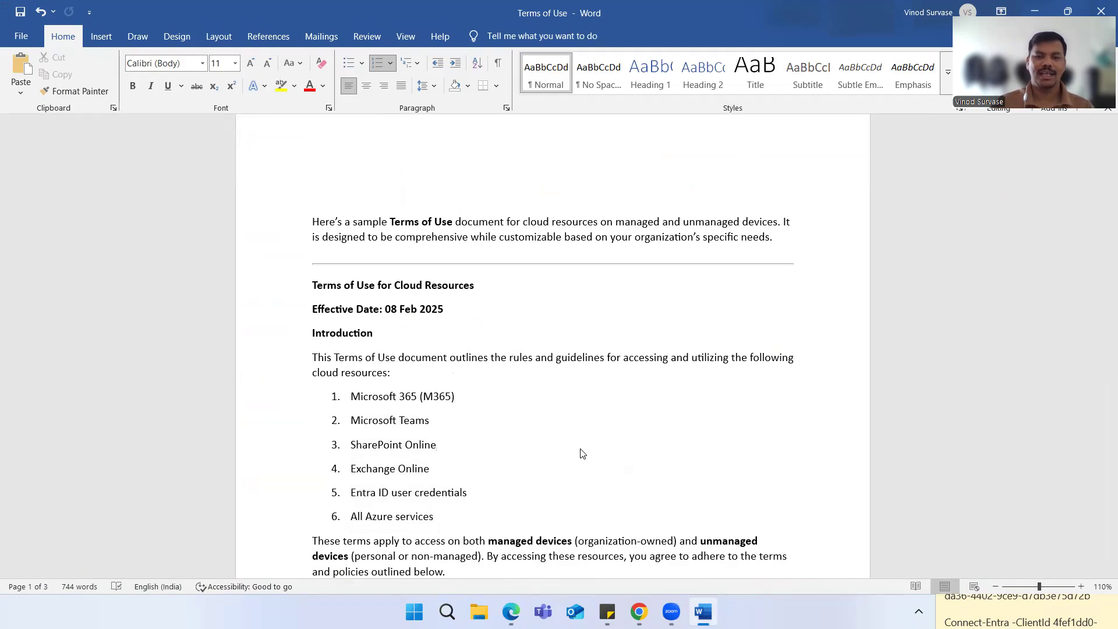
Read through the whole Terms of Use document for cloud resources, from the introduction to the contact information
scroll(582, 453, "down", 3)
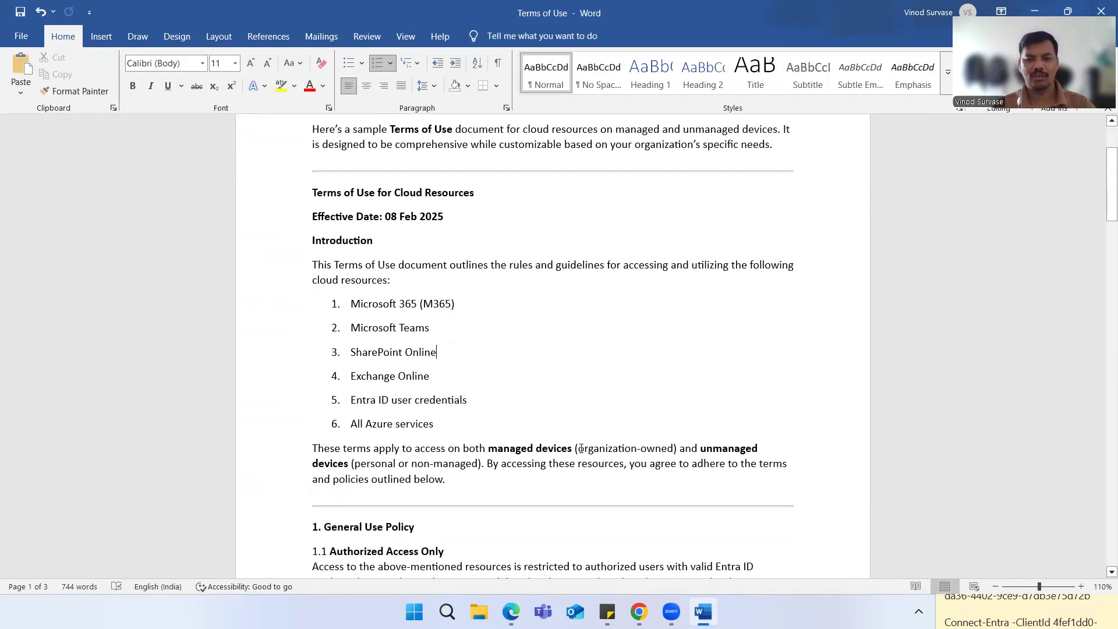
scroll(581, 448, "down", 6)
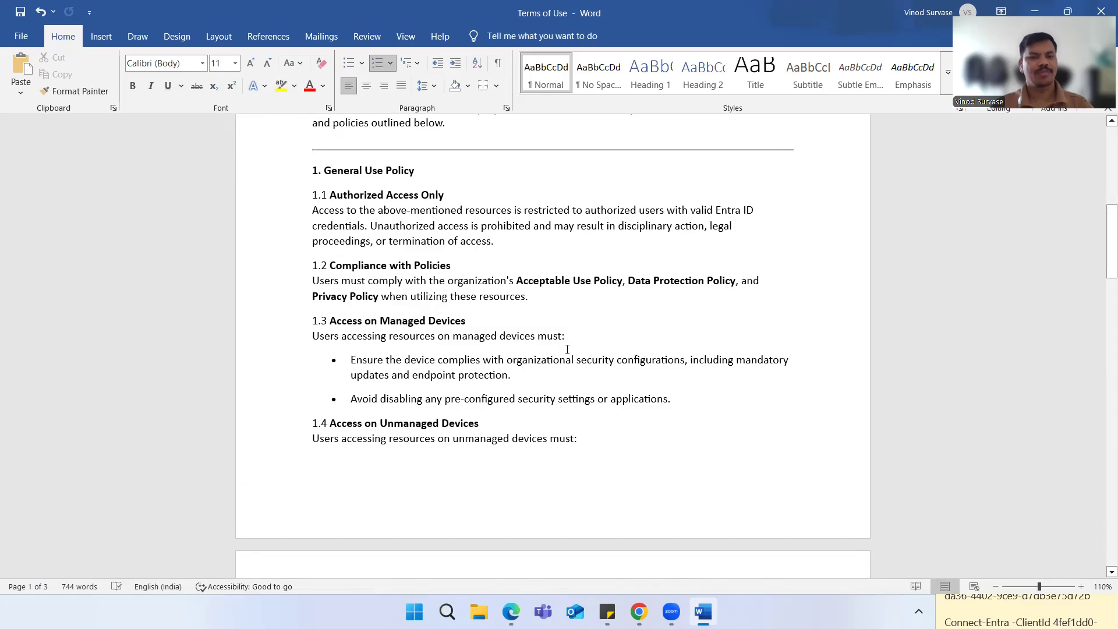
scroll(567, 349, "down", 1)
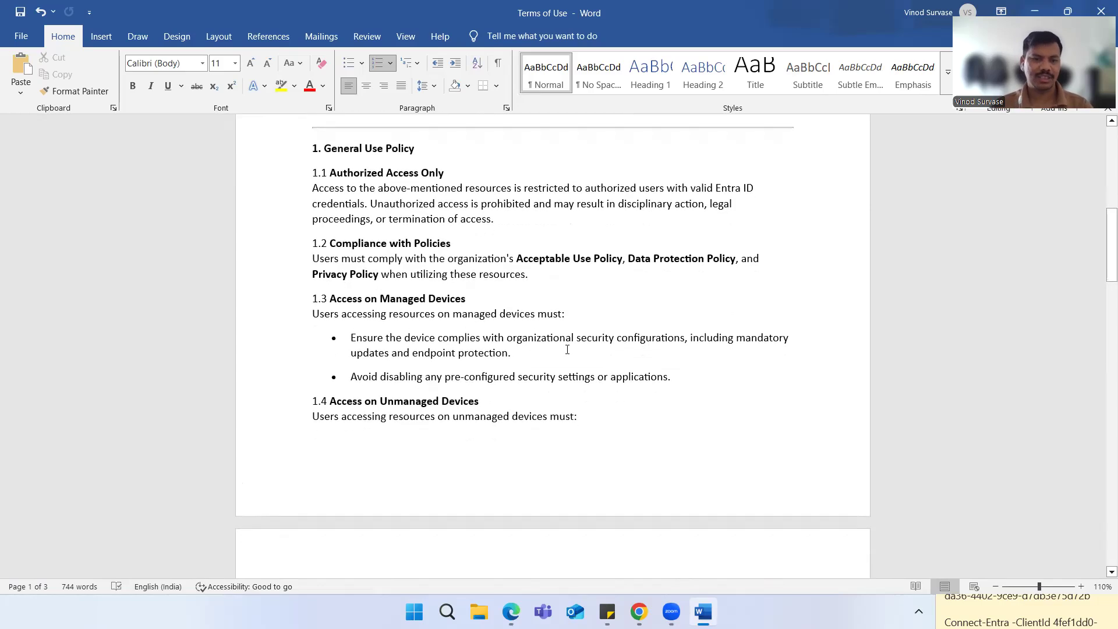
scroll(567, 349, "down", 3)
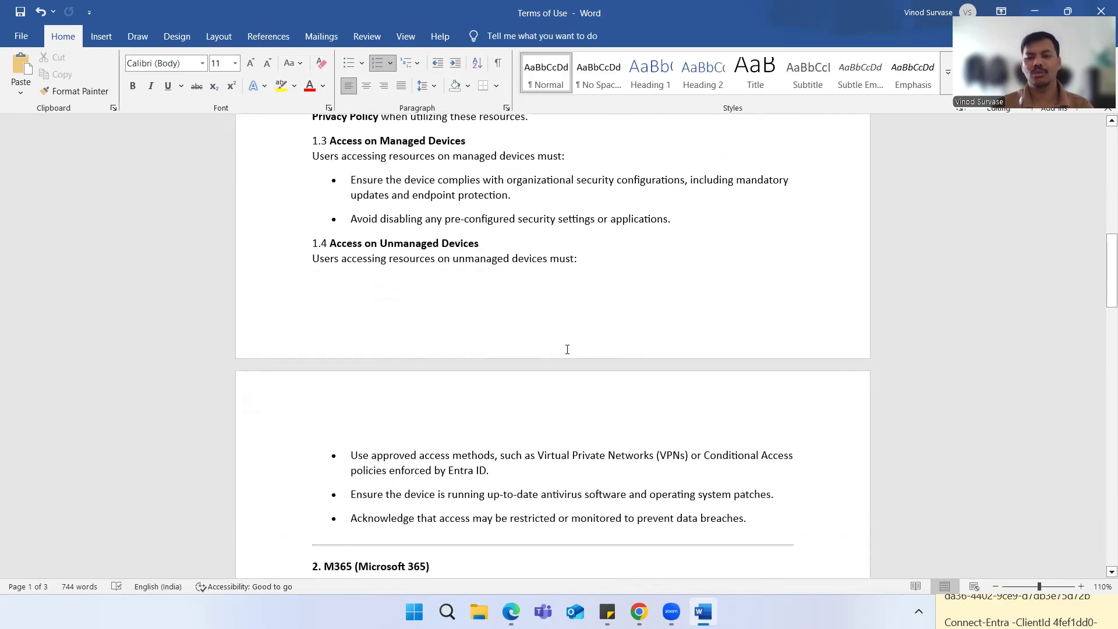
scroll(567, 350, "down", 4)
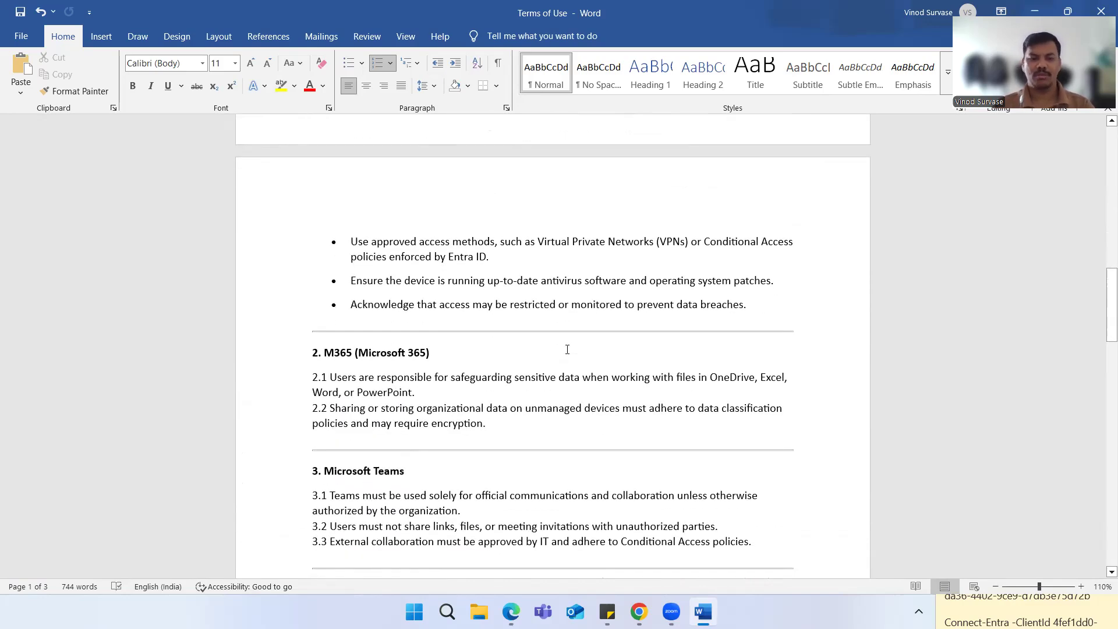
scroll(567, 349, "down", 5)
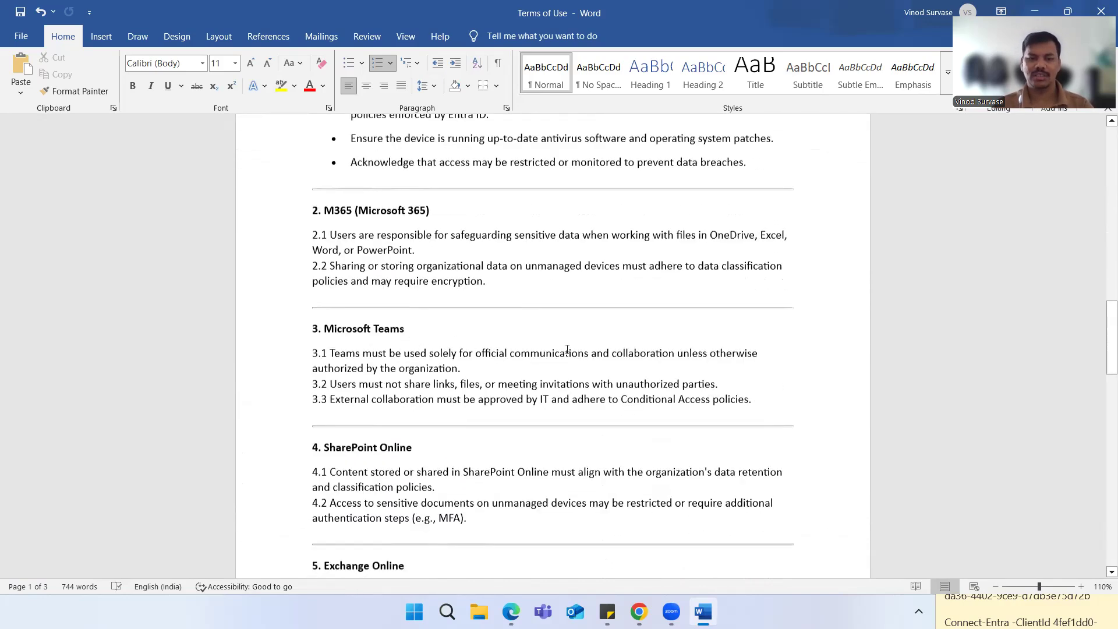
scroll(567, 350, "down", 3)
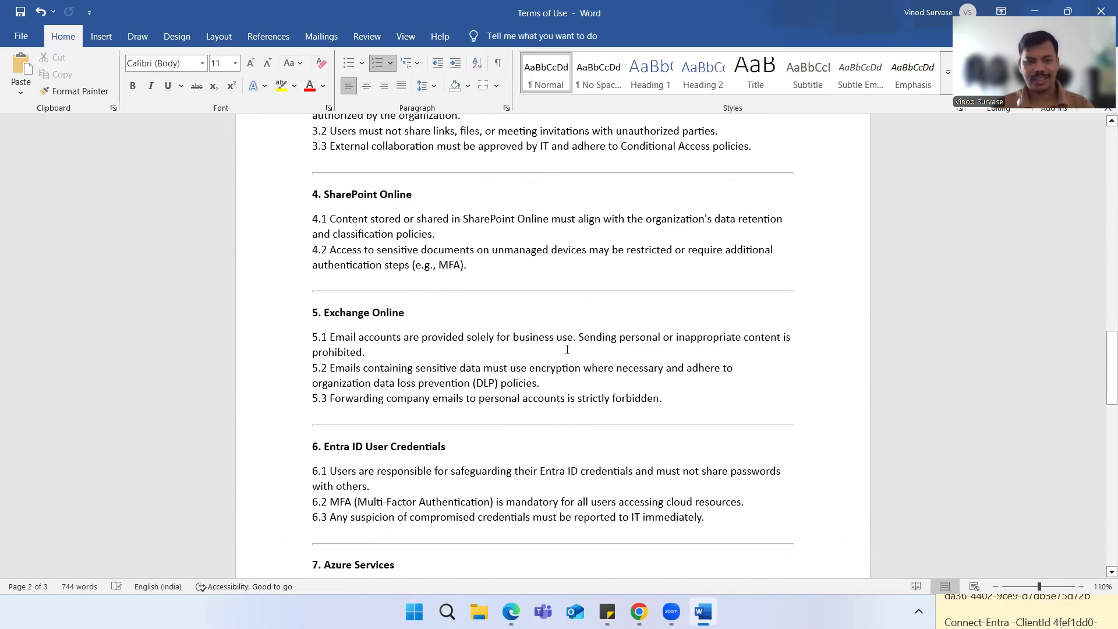
scroll(567, 349, "down", 4)
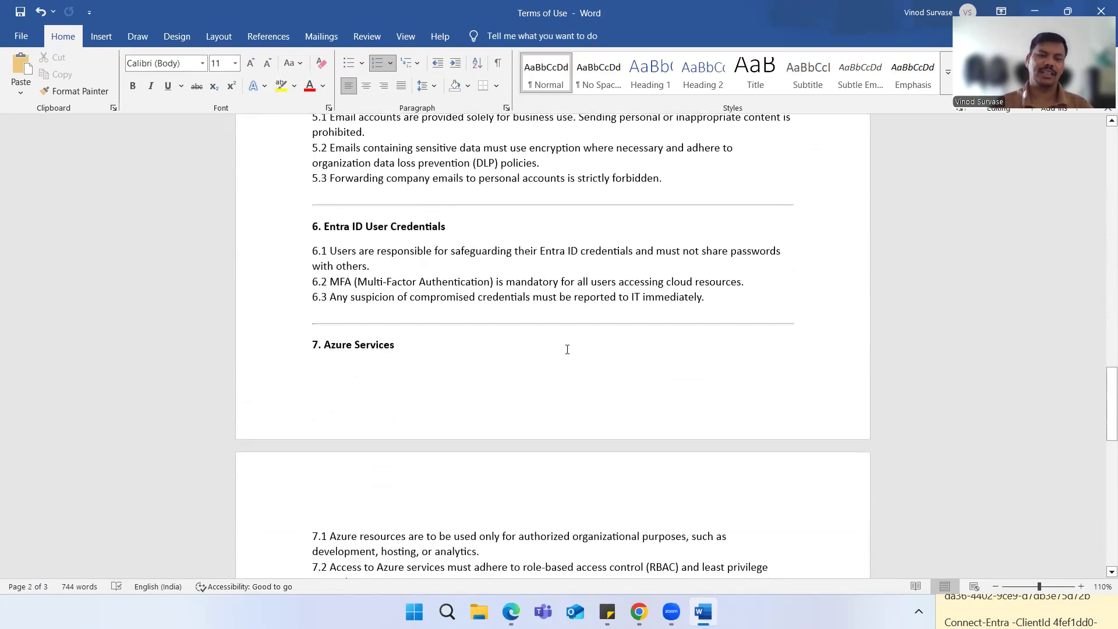
scroll(567, 349, "down", 6)
scroll(568, 349, "down", 5)
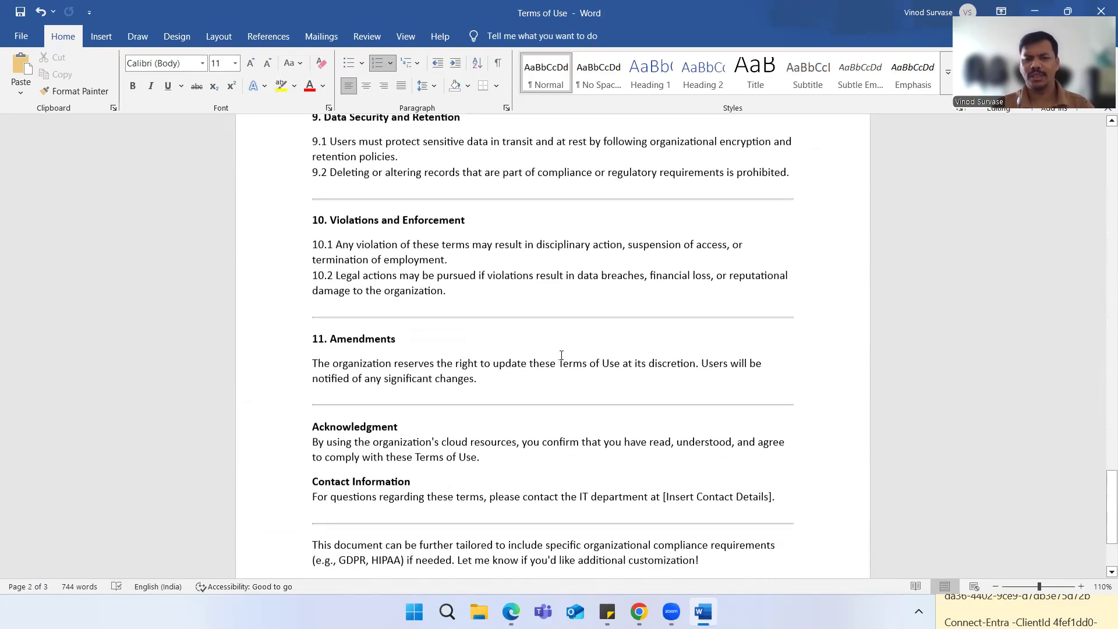
scroll(562, 355, "down", 3)
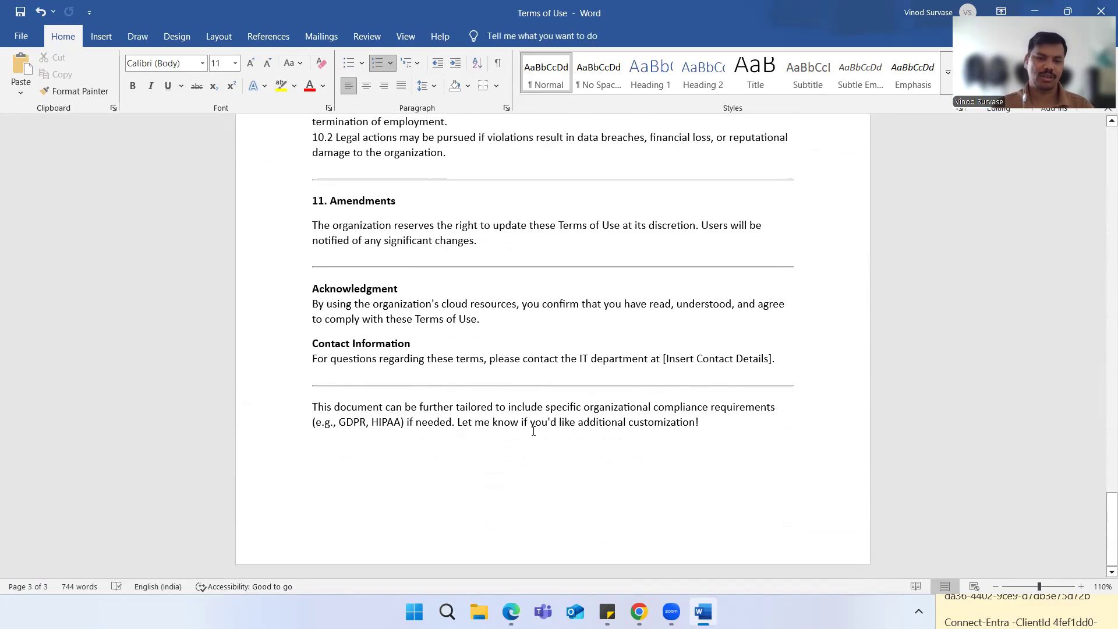
scroll(533, 432, "up", 13)
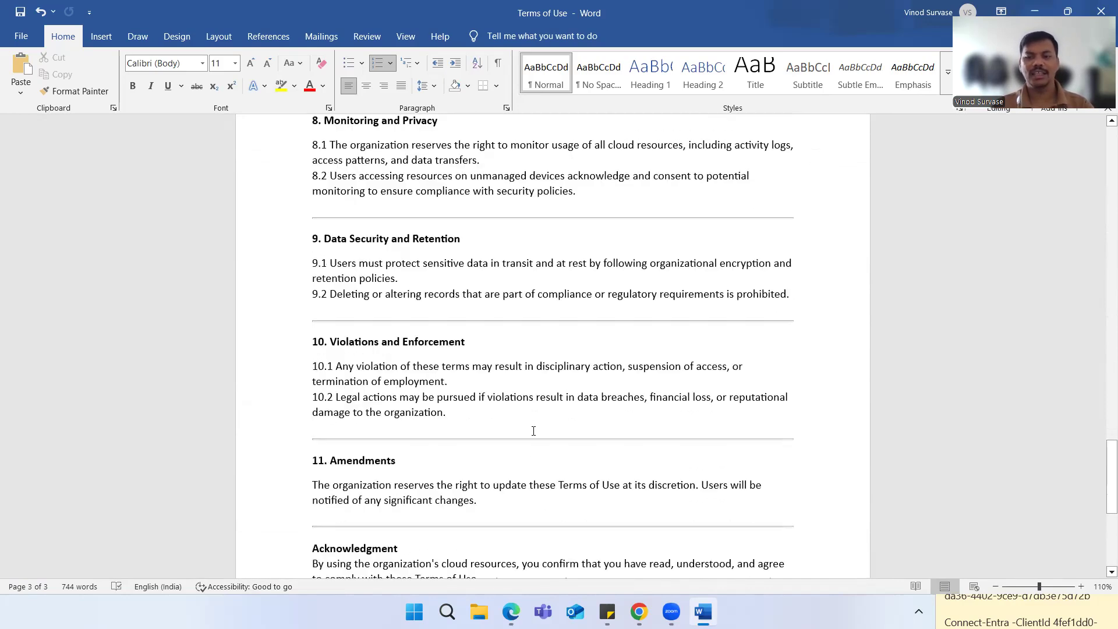
scroll(534, 431, "up", 20)
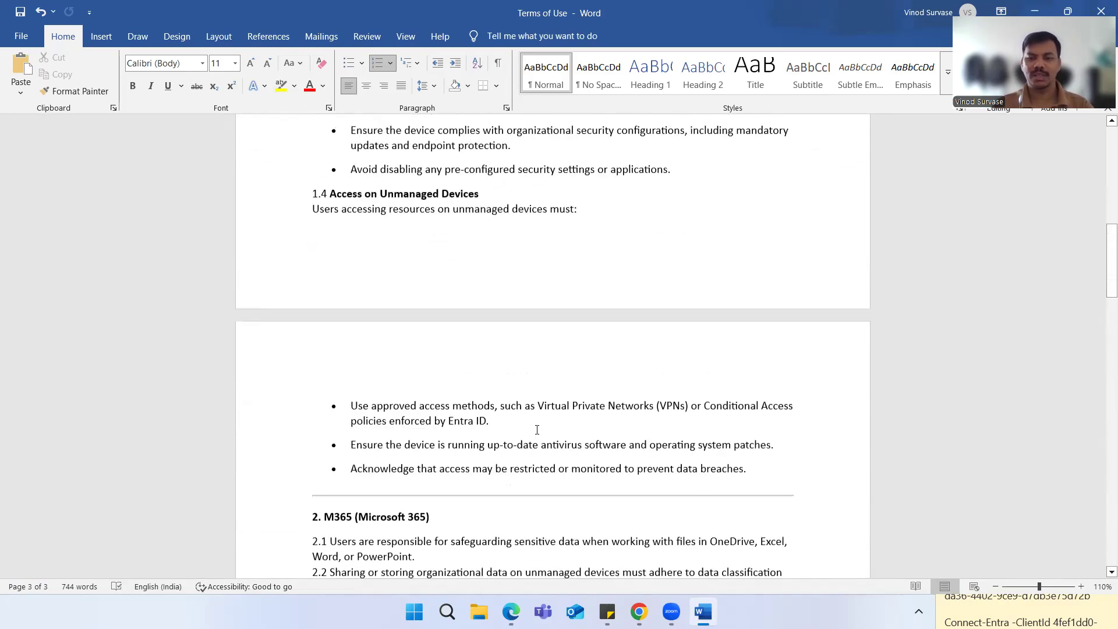
scroll(538, 430, "up", 5)
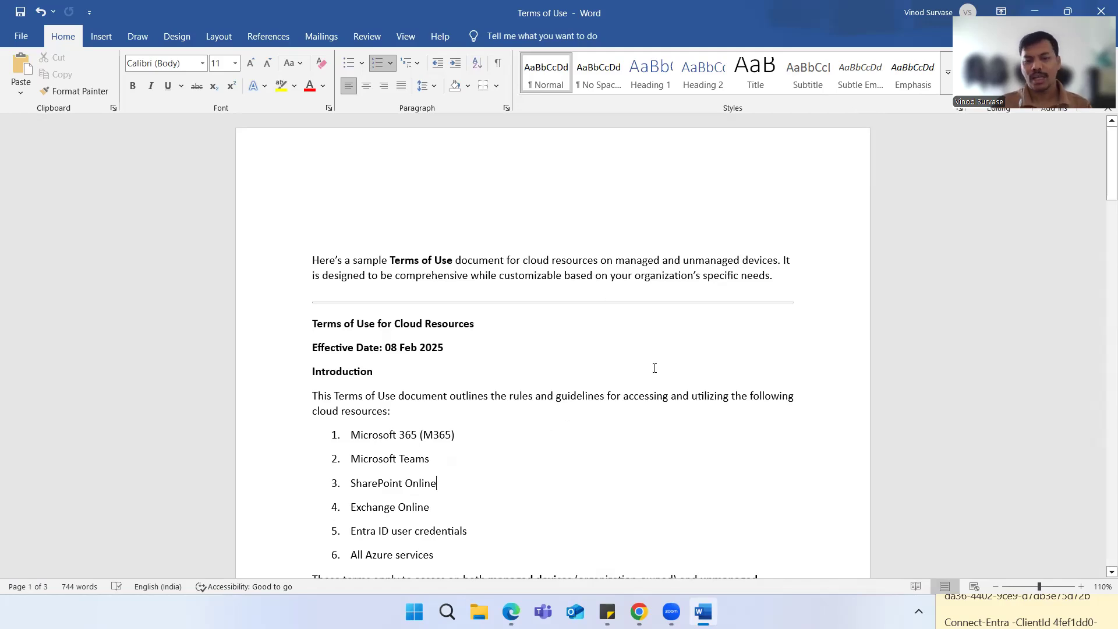
left_click(513, 406)
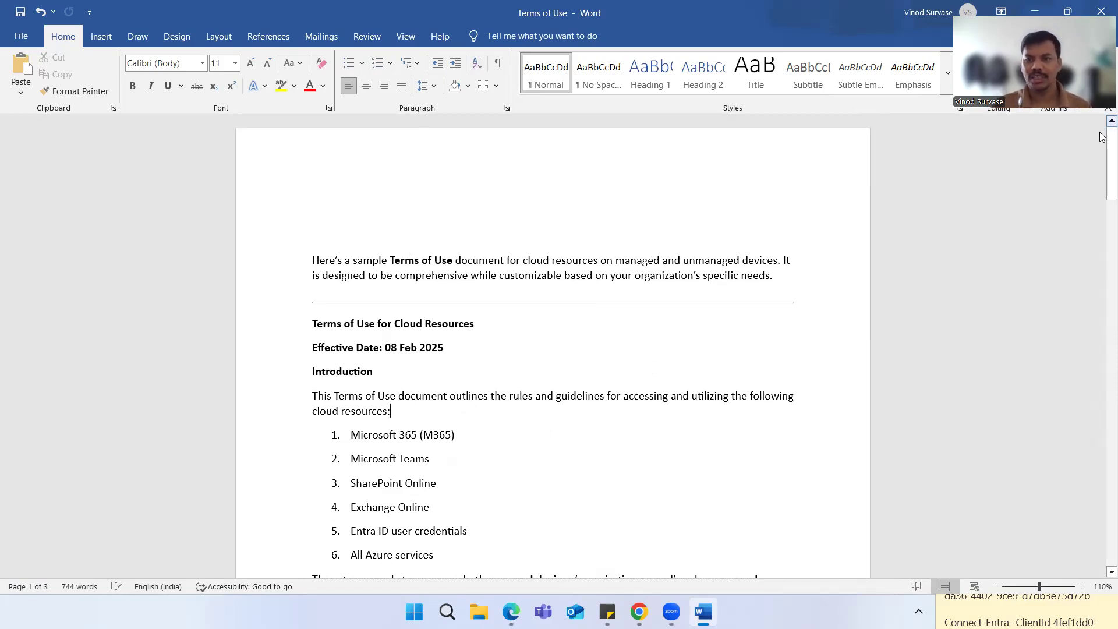
Minimize the open windows, open the Terms of Use PDF from the desktop and check its first page
left_click(1039, 13)
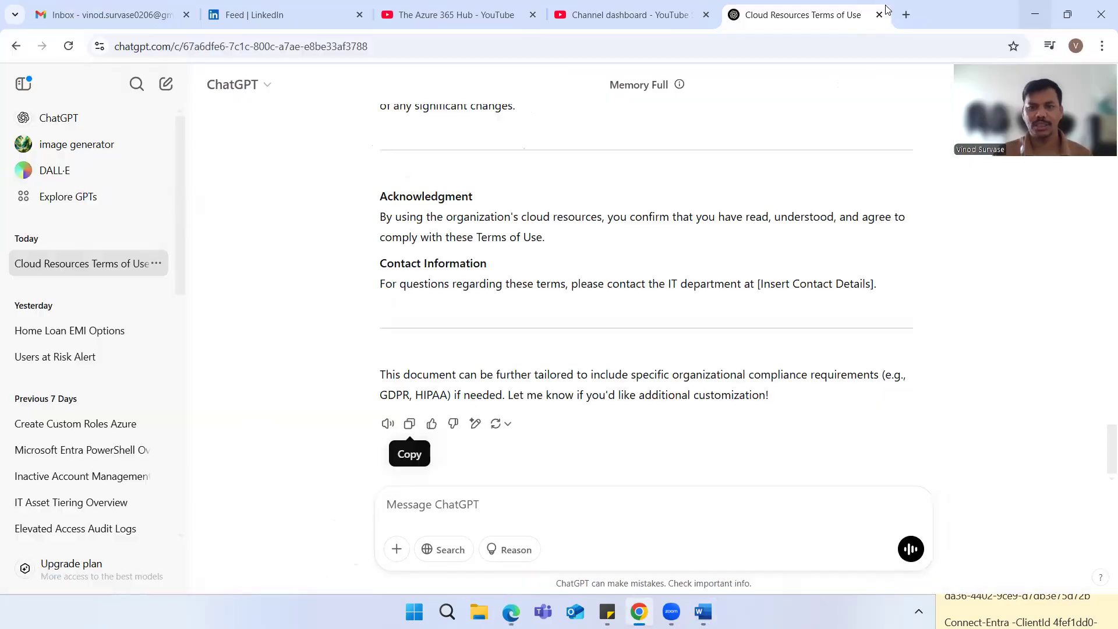
left_click(1034, 10)
double_click(76, 527)
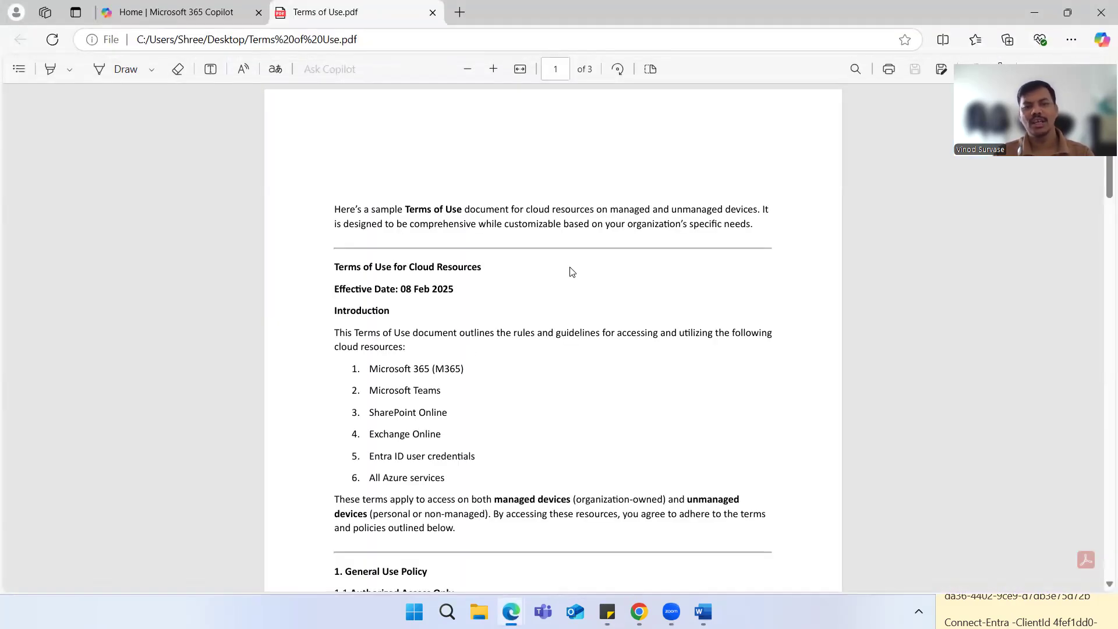
scroll(674, 367, "down", 2)
scroll(675, 367, "up", 2)
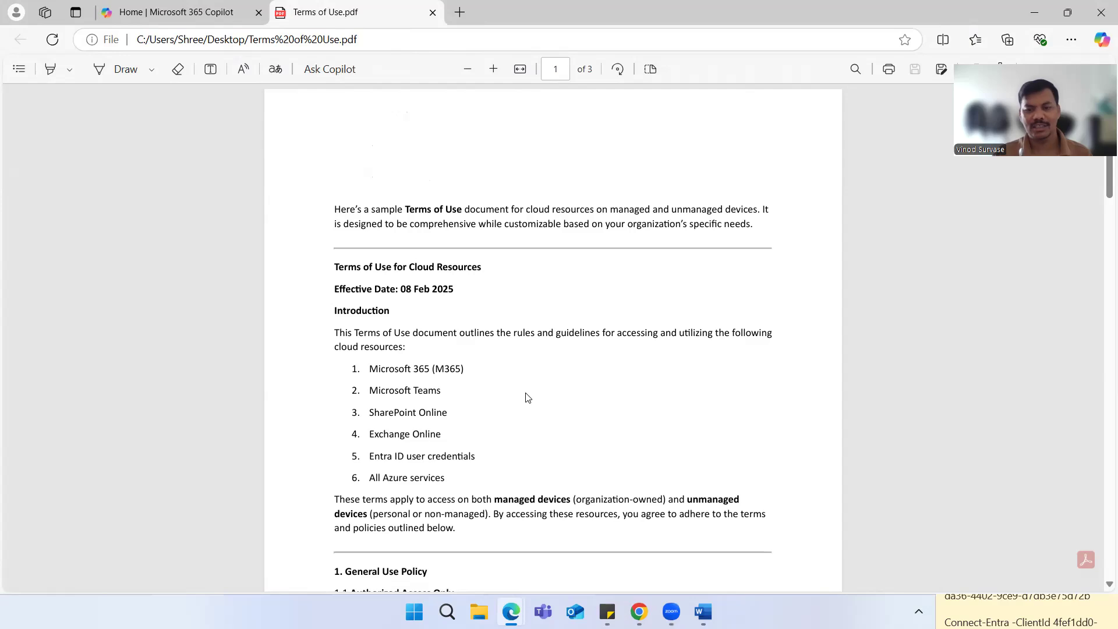
Switch back to the Word version of Terms of Use and examine the contact details placeholder under Contact Information
left_click(703, 612)
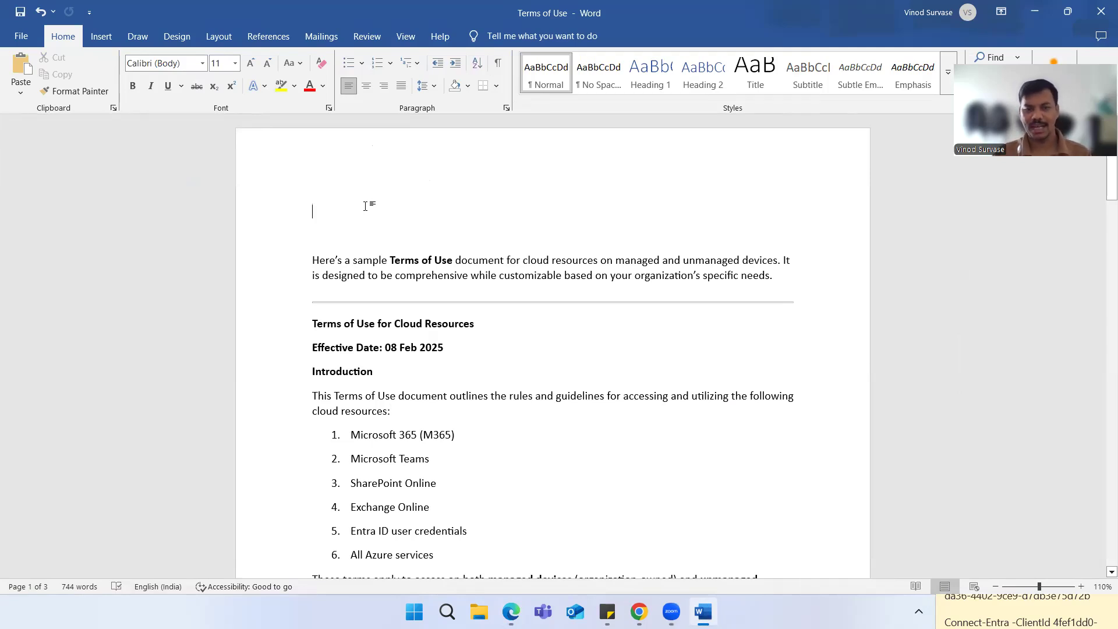
left_click(366, 207)
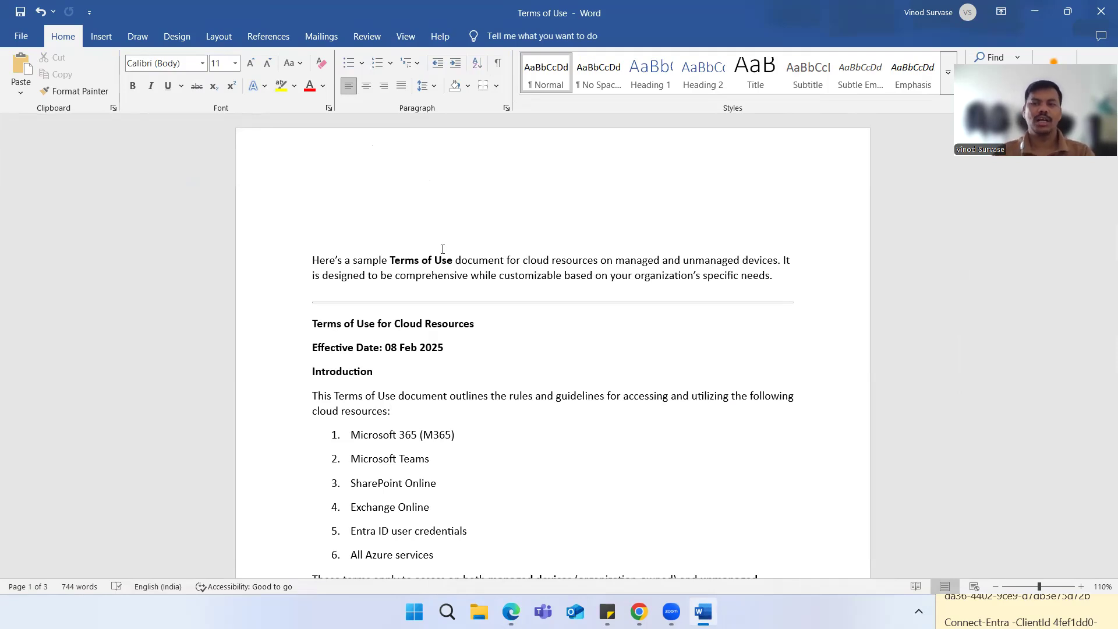
scroll(443, 249, "down", 10)
scroll(499, 315, "down", 15)
scroll(498, 315, "down", 15)
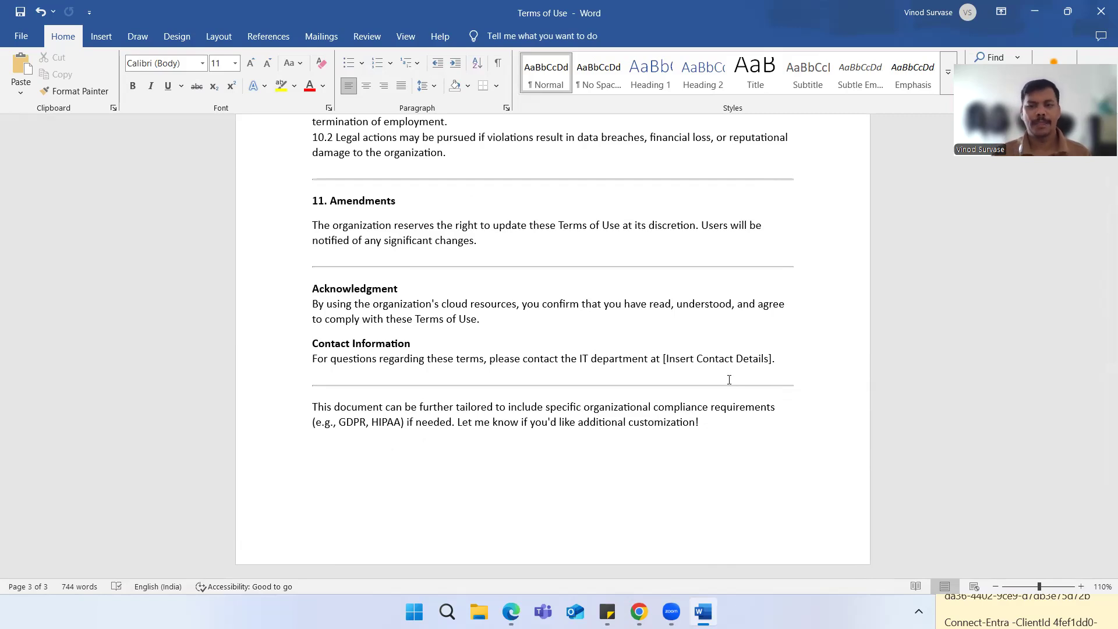
left_click_drag(664, 359, 770, 360)
key("Up")
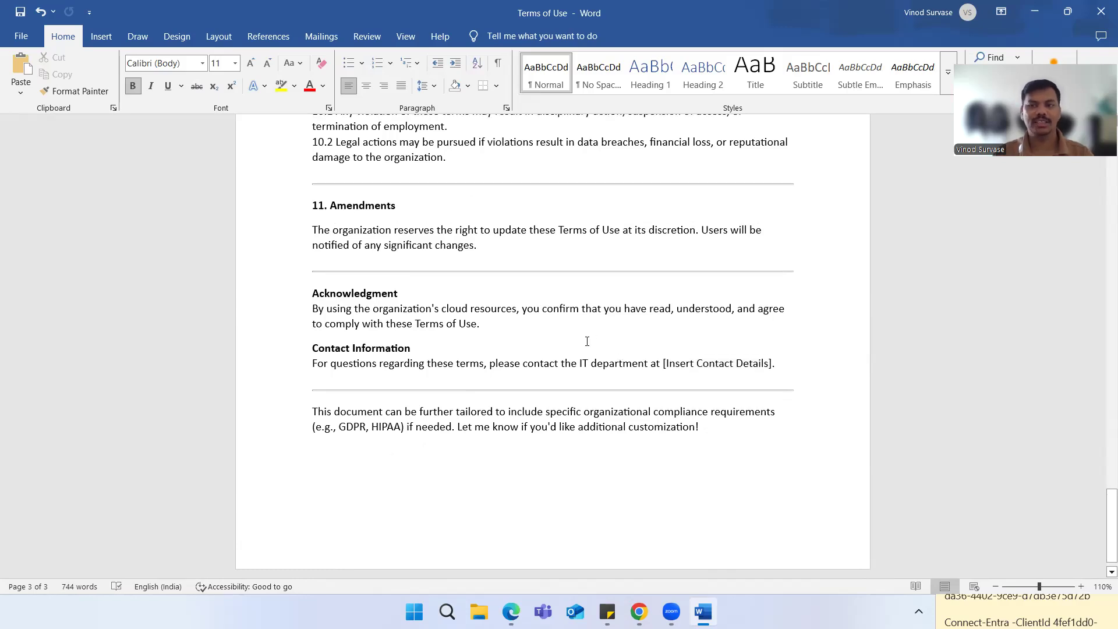
Review clauses 10.1 and 10.2 under Violations and Enforcement and return to the document's beginning
scroll(586, 342, "up", 5)
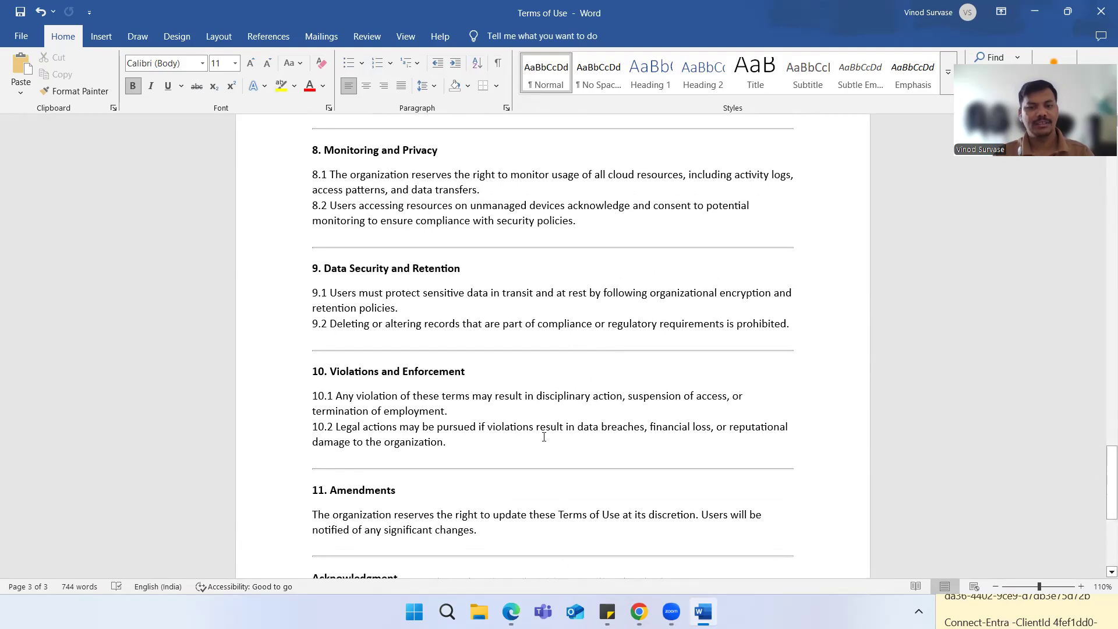
left_click_drag(336, 397, 407, 428)
left_click(482, 444)
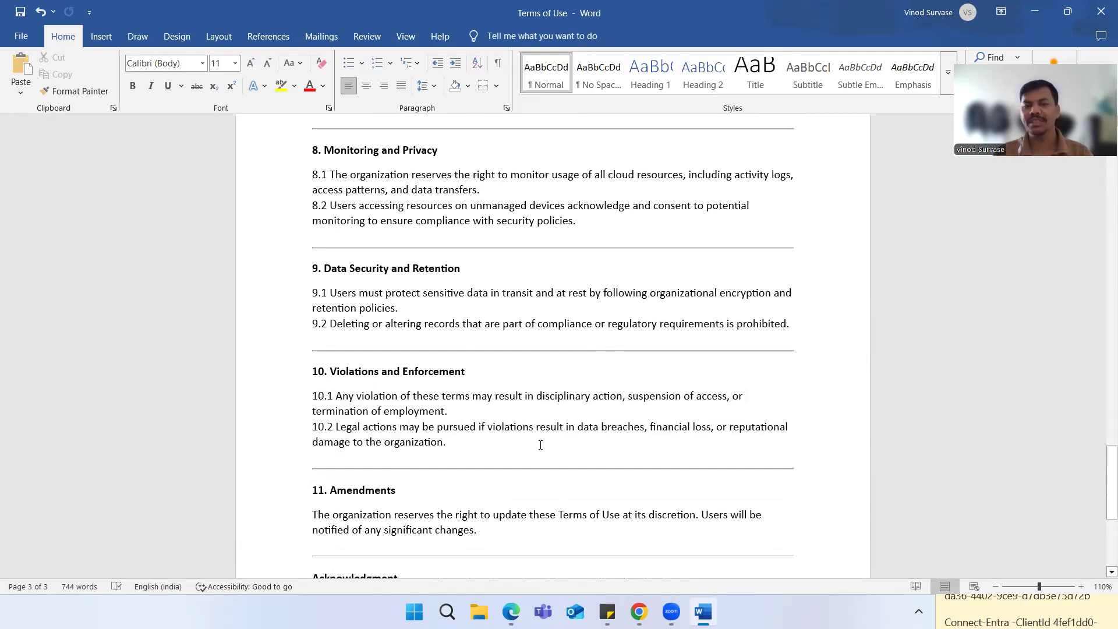
scroll(525, 447, "up", 3)
scroll(547, 445, "up", 15)
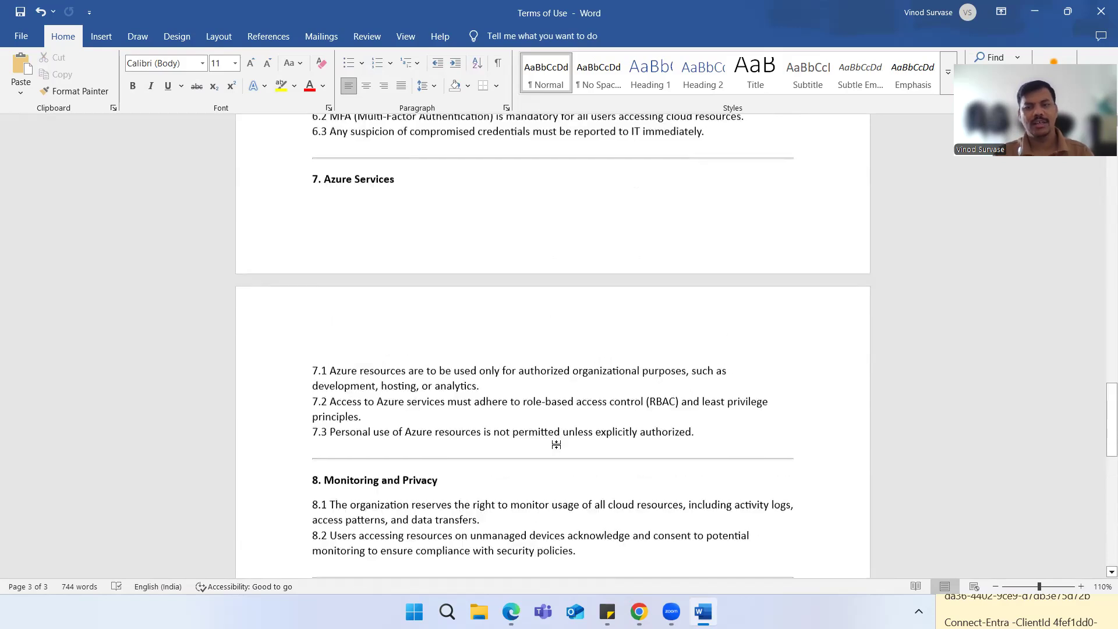
scroll(537, 437, "up", 12)
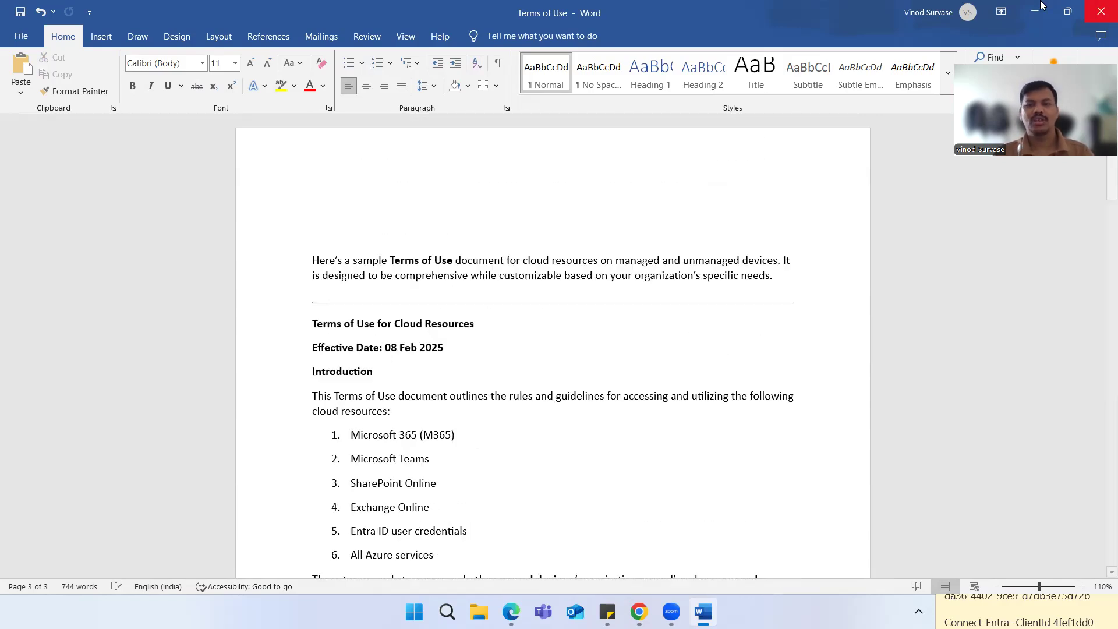
Switch to the Terms of use page in the Microsoft Entra admin center and open a new terms form
left_click(1024, 15)
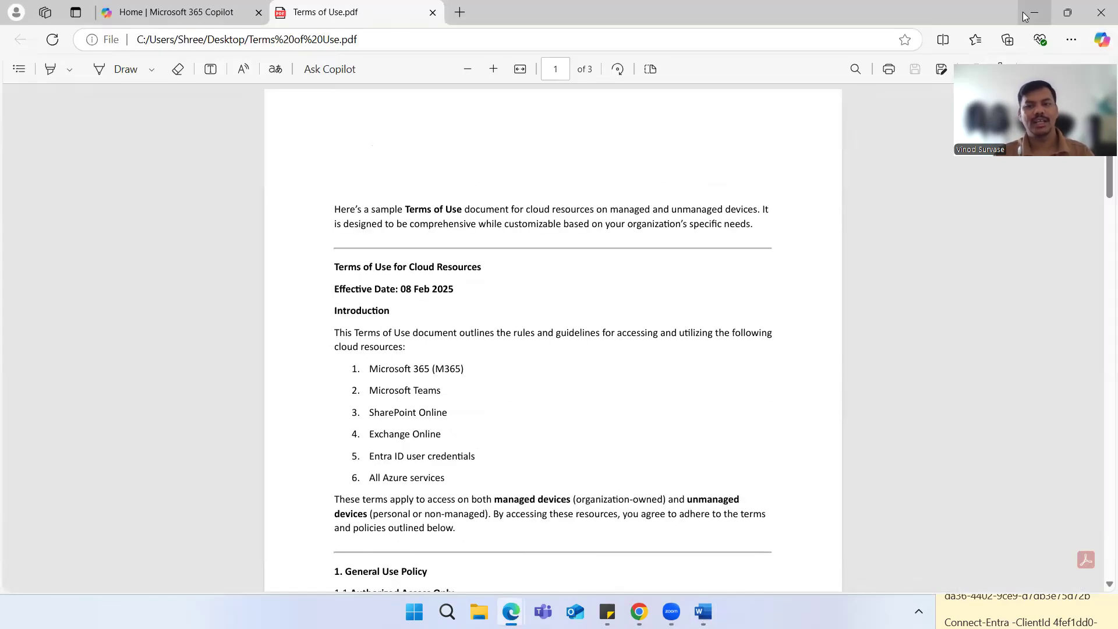
left_click(1025, 15)
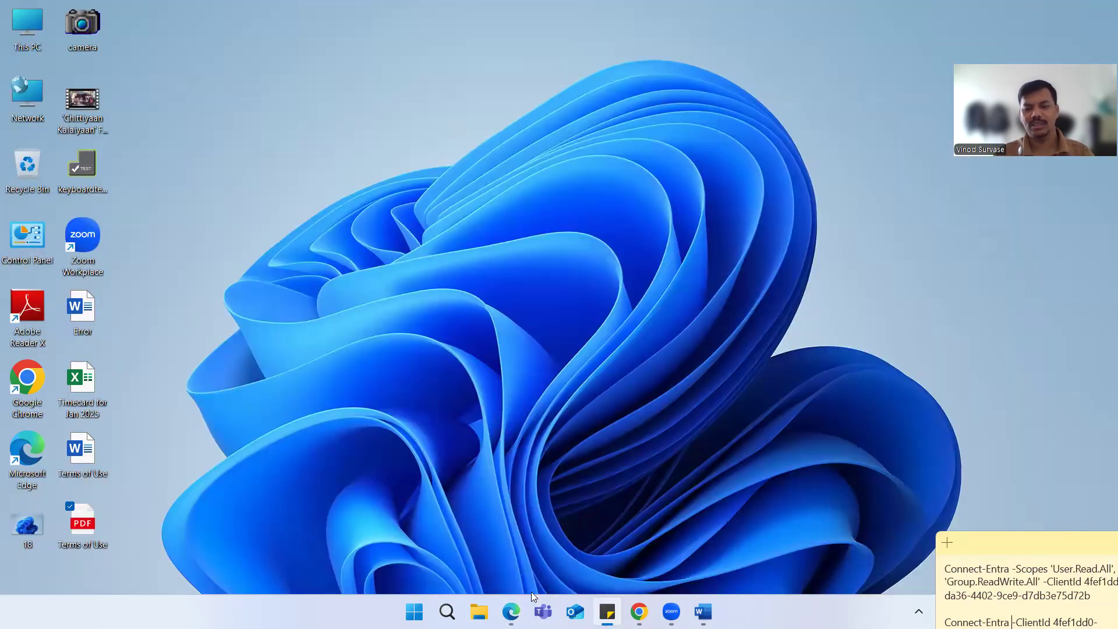
left_click(544, 559)
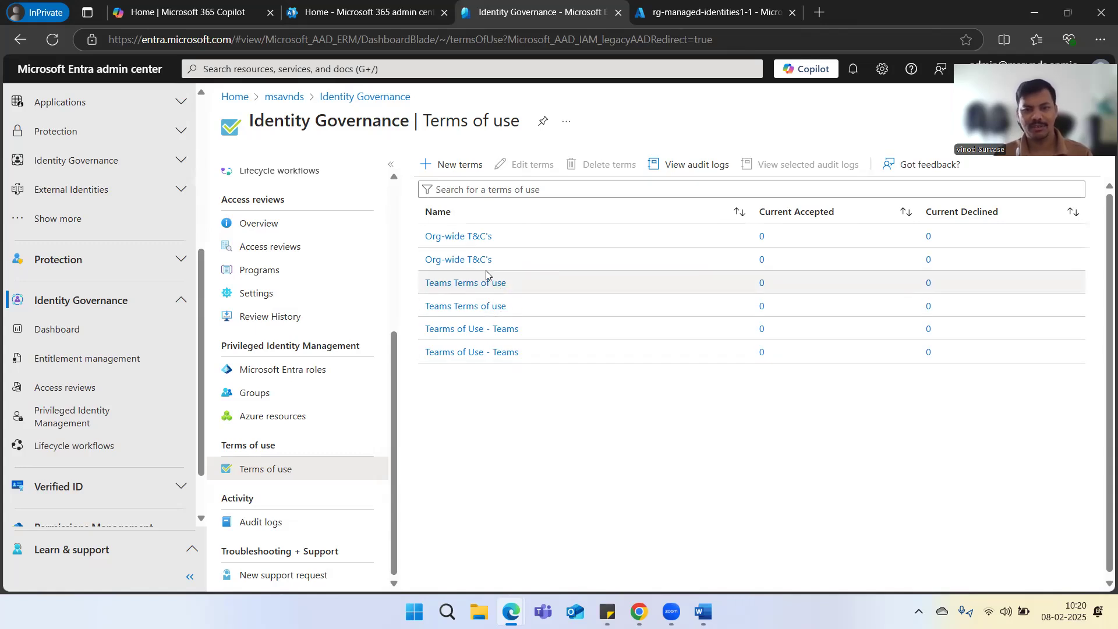
left_click(458, 164)
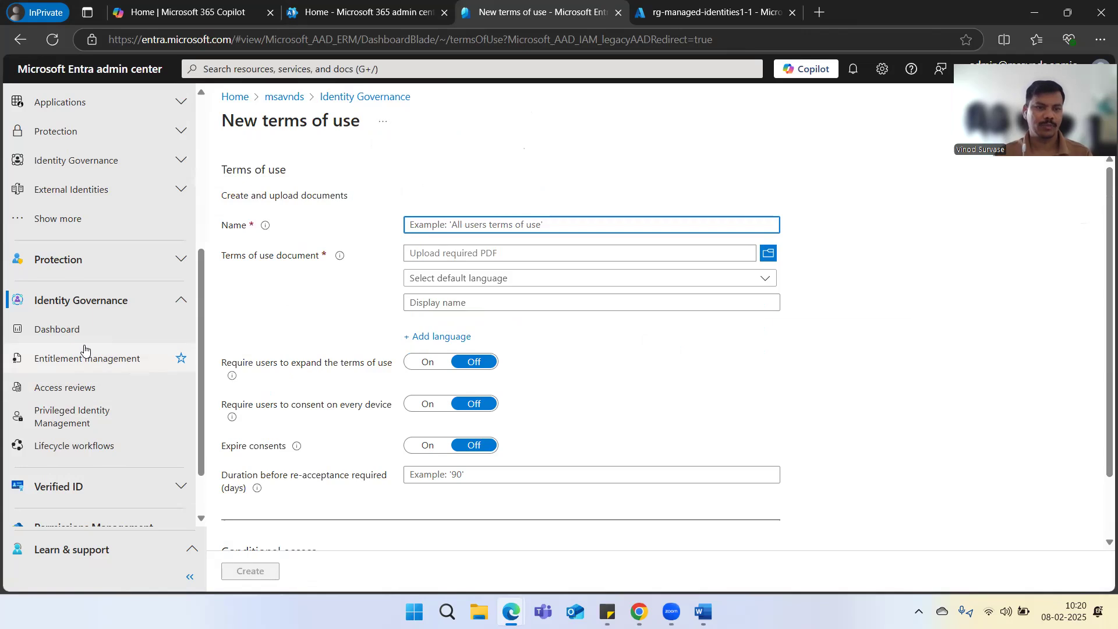
Return to the Entra admin center home page and open Entitlement management under Identity Governance
scroll(75, 140, "up", 5)
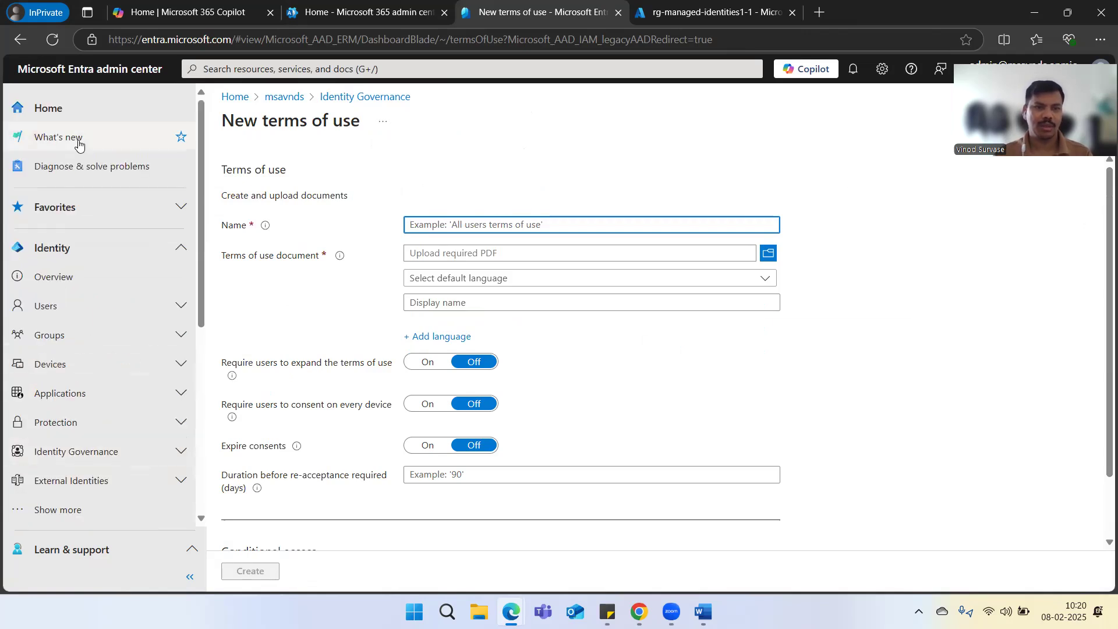
left_click(47, 108)
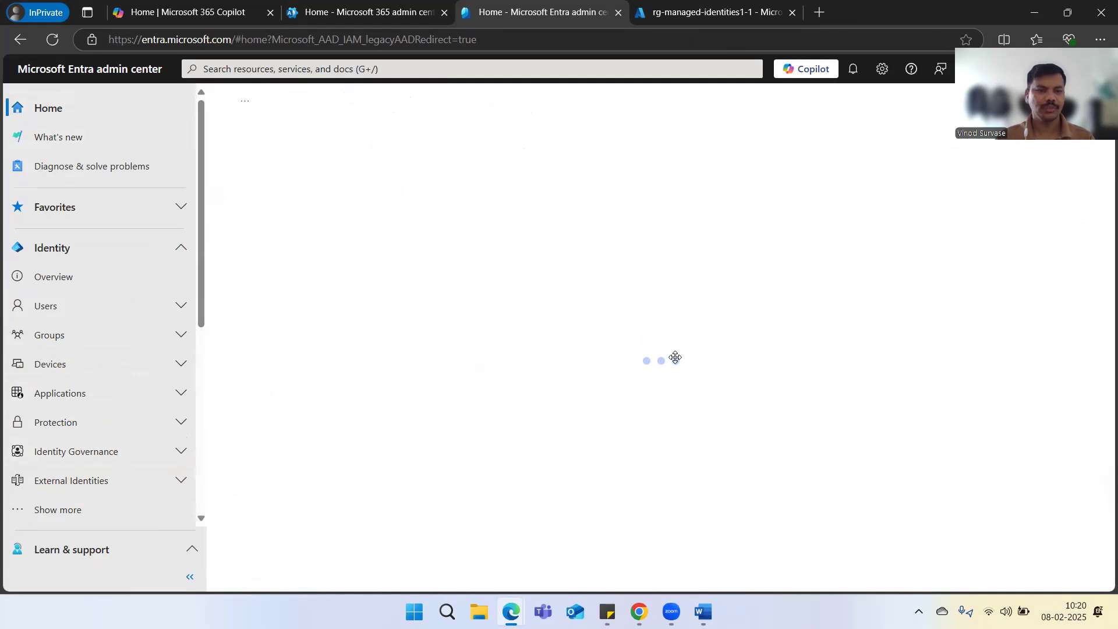
left_click(88, 248)
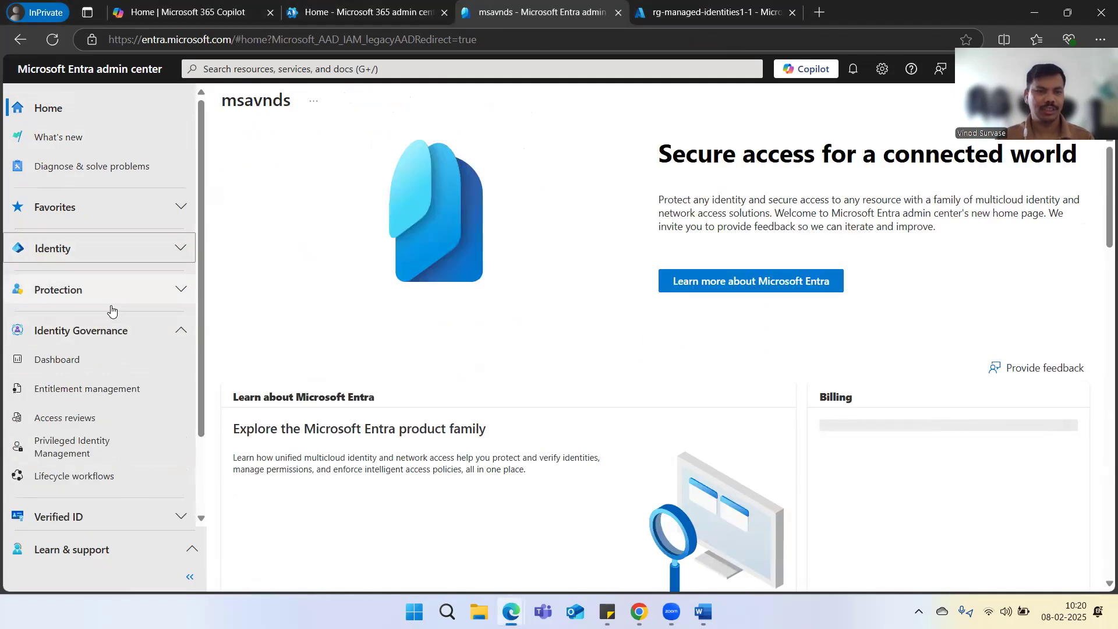
left_click(124, 331)
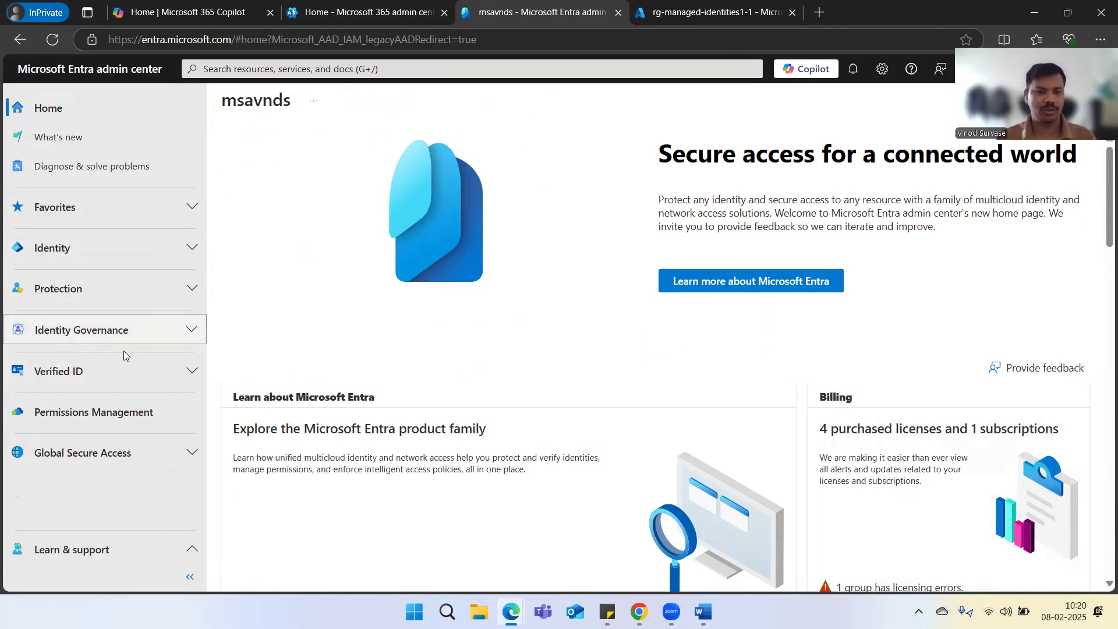
left_click(147, 344)
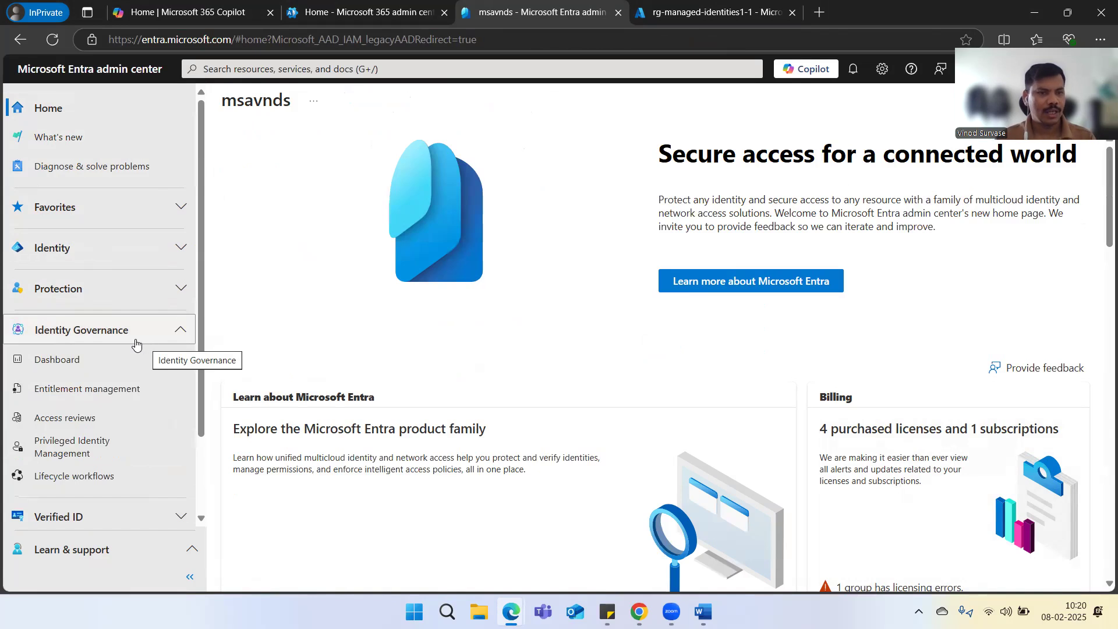
left_click(118, 391)
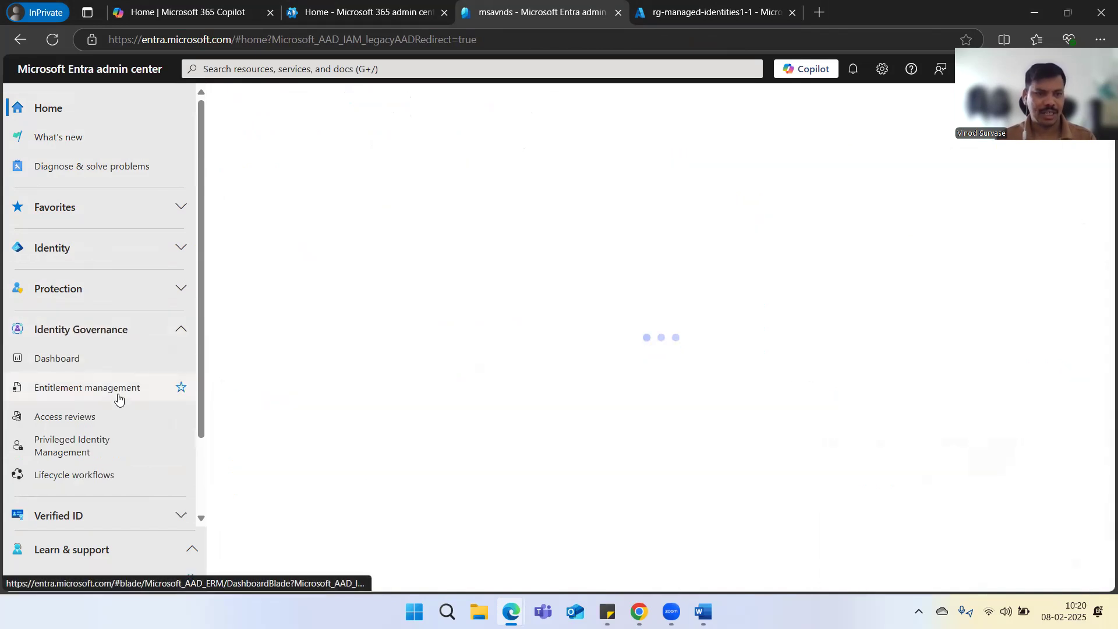
Go to Terms of use in Identity Governance, start a new terms of use, and look over its form fields
scroll(290, 357, "down", 5)
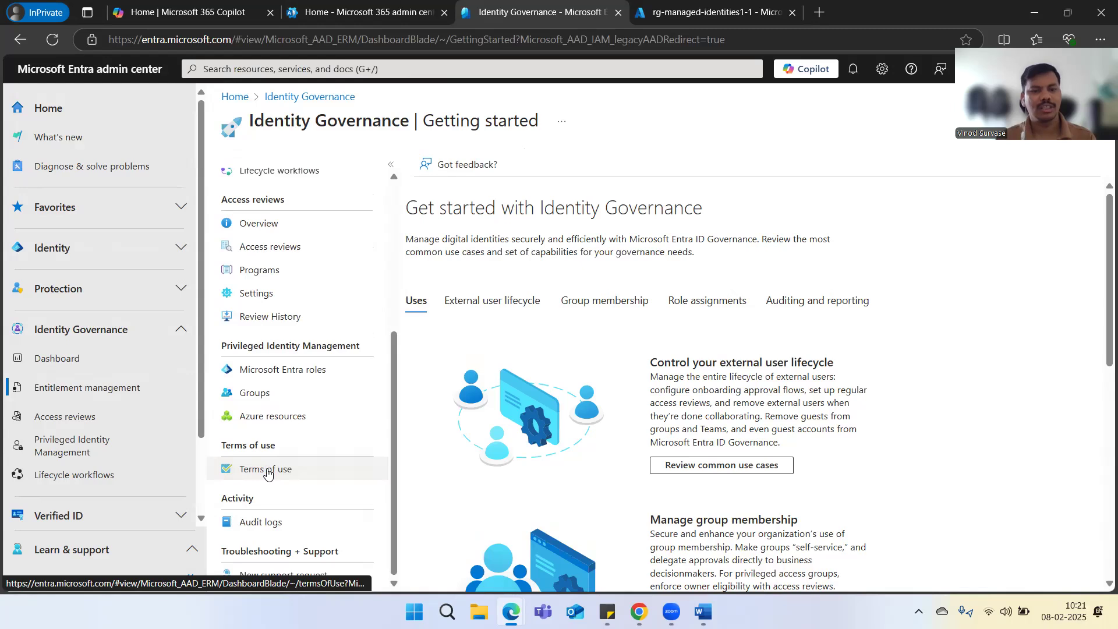
left_click(286, 473)
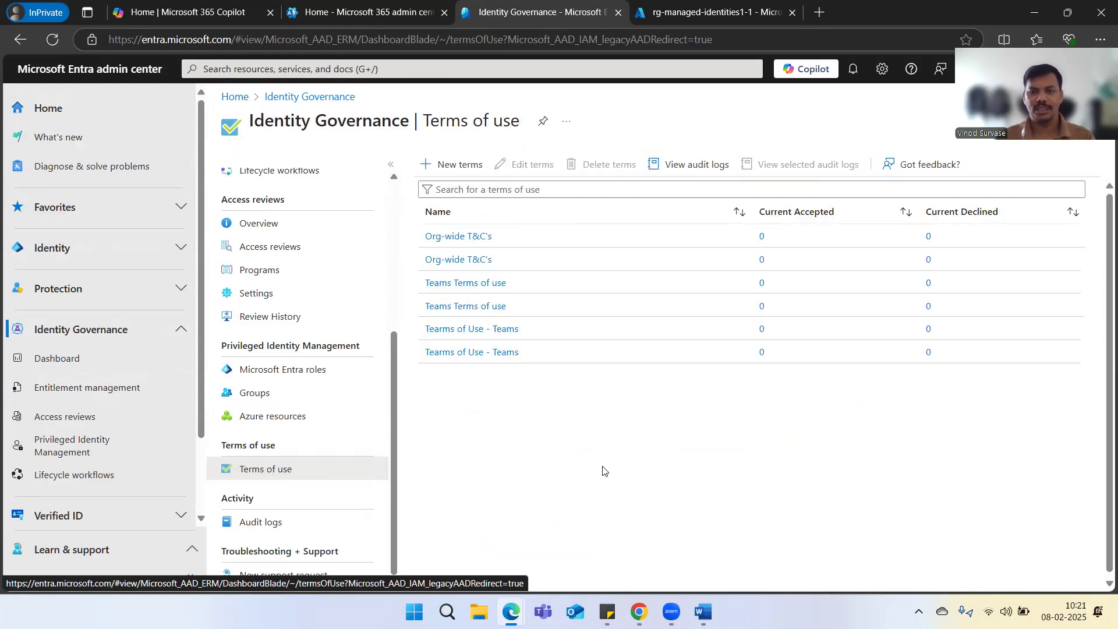
left_click(460, 165)
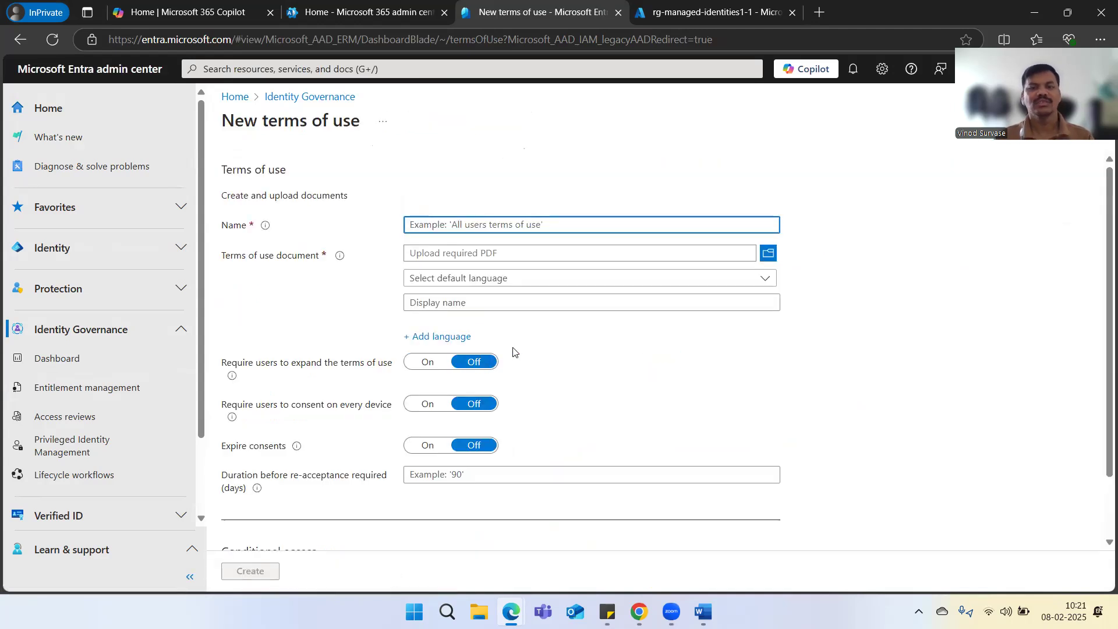
scroll(861, 385, "down", 1)
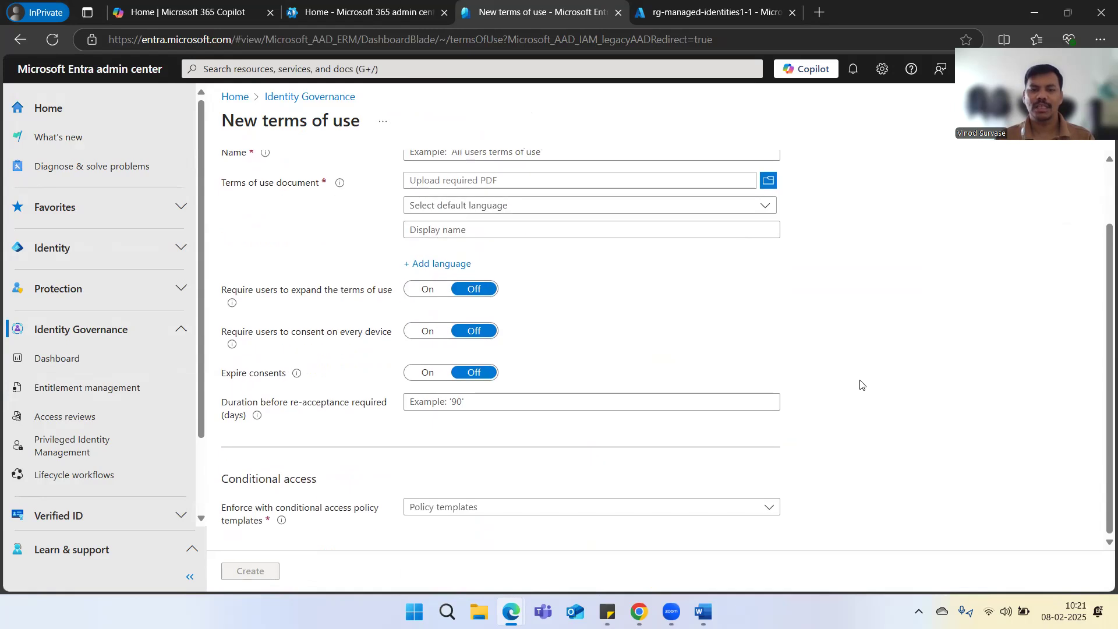
scroll(862, 386, "up", 1)
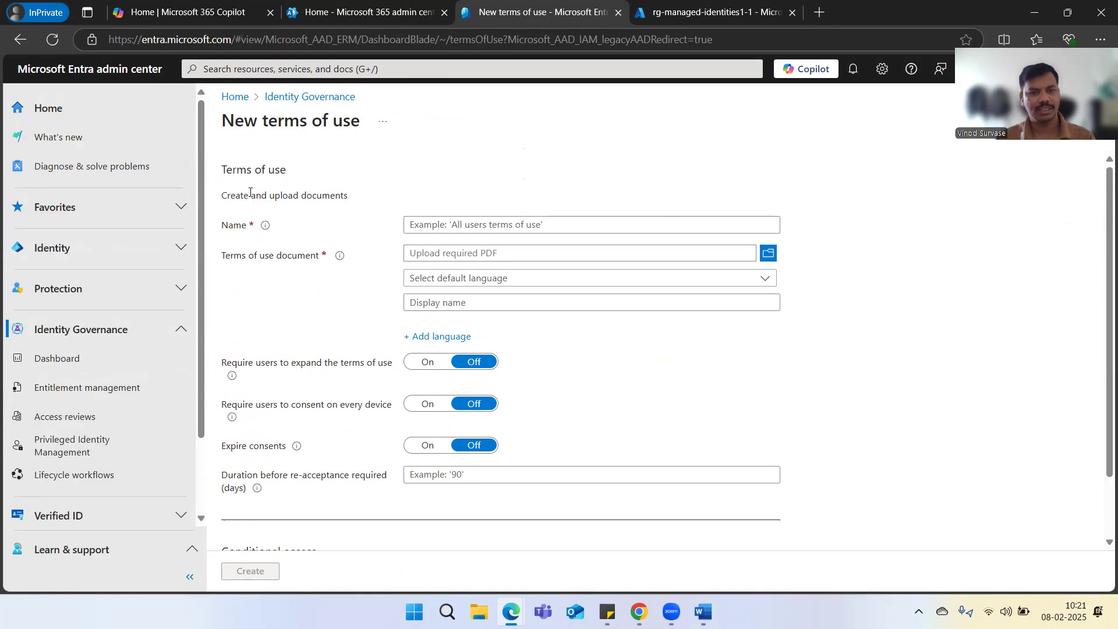
Name the new terms of use "Org-wide Tearms of Use for Managed and unmanaged"
left_click(567, 230)
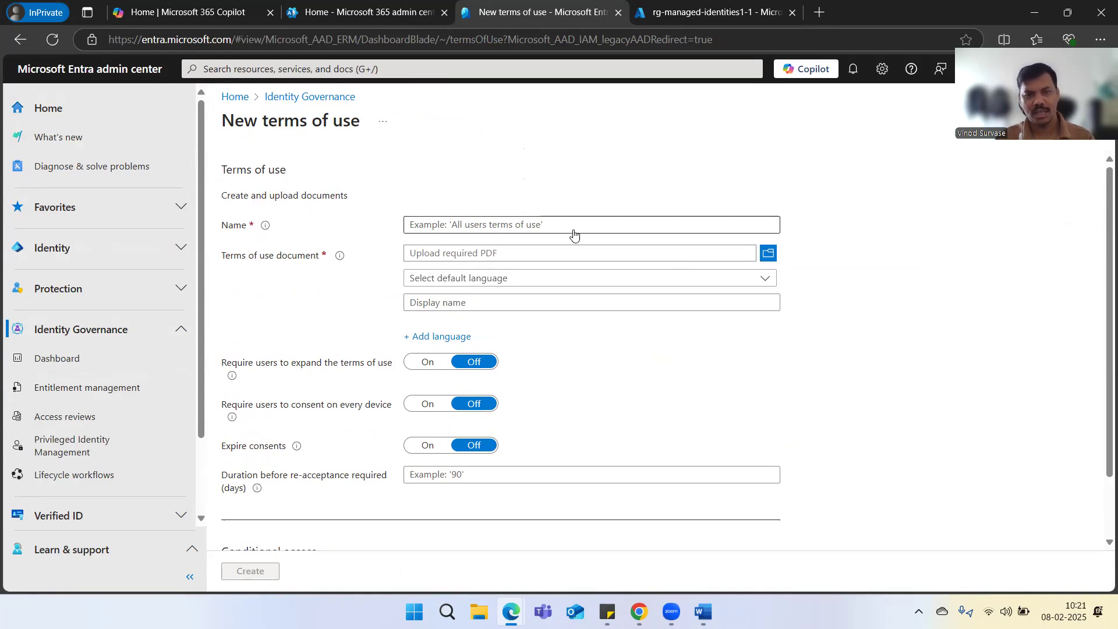
left_click(648, 246)
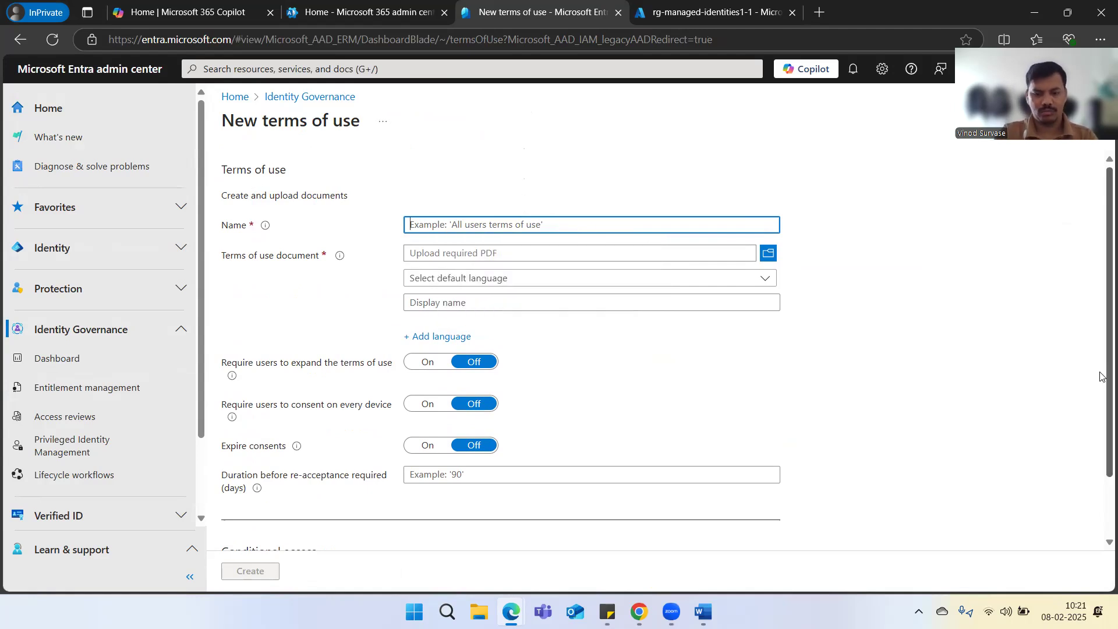
type("Org-")
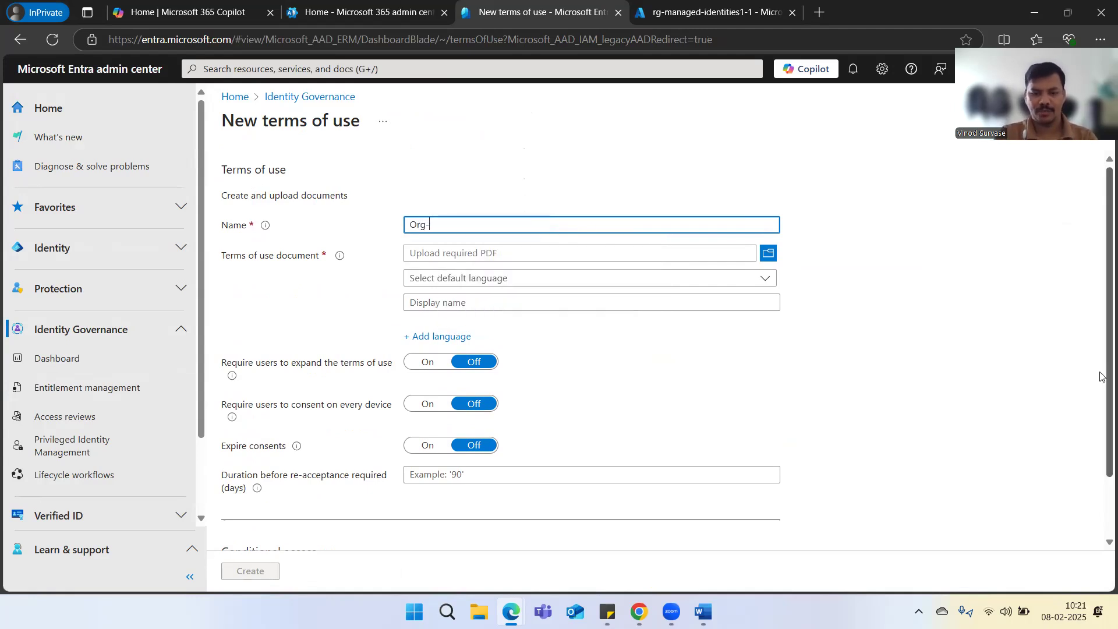
type("wide Tea")
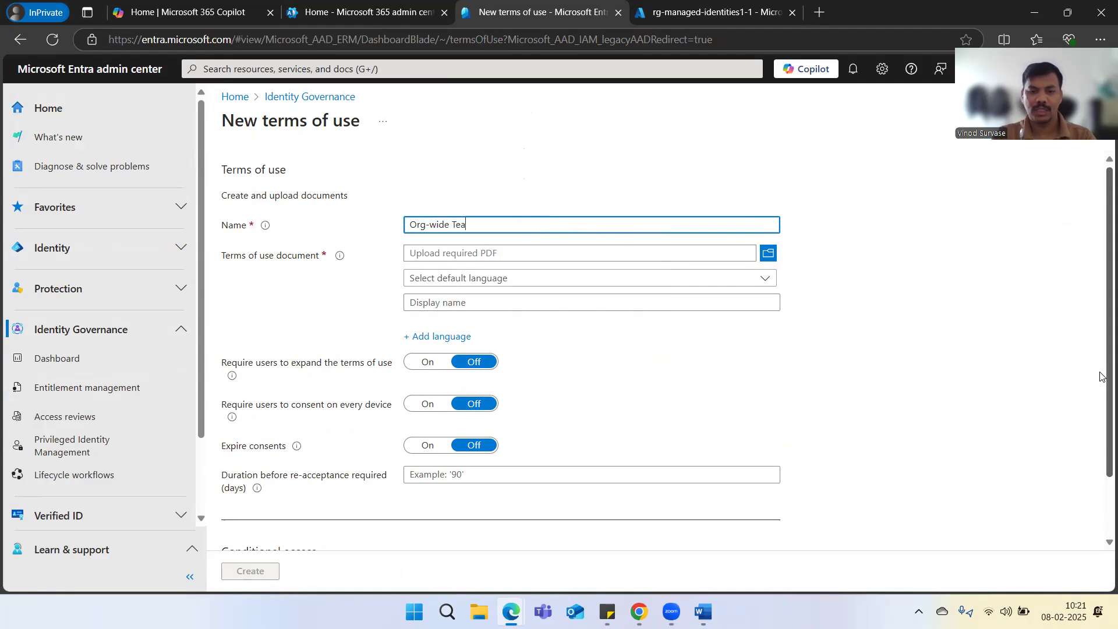
type("rms of")
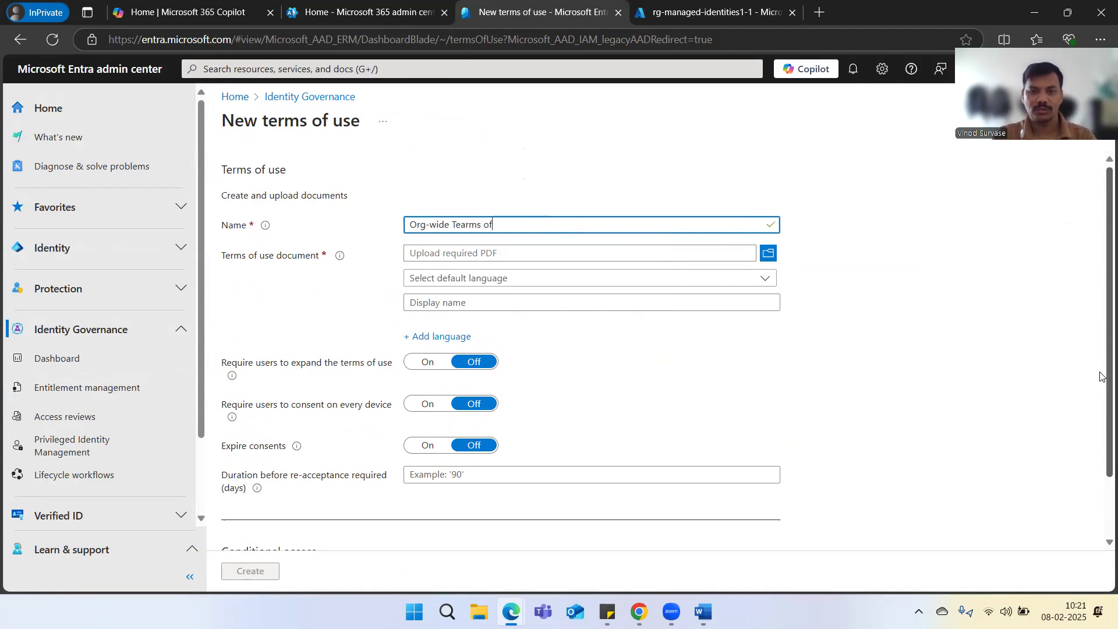
type(" Use for Manage")
type("d and unma")
type("a")
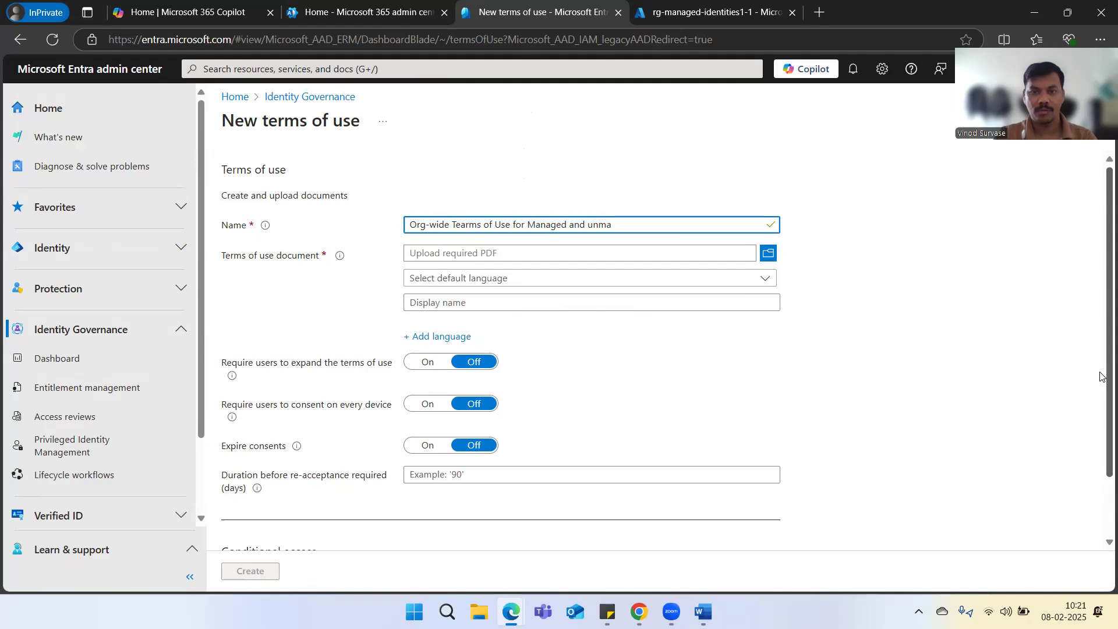
type("naged")
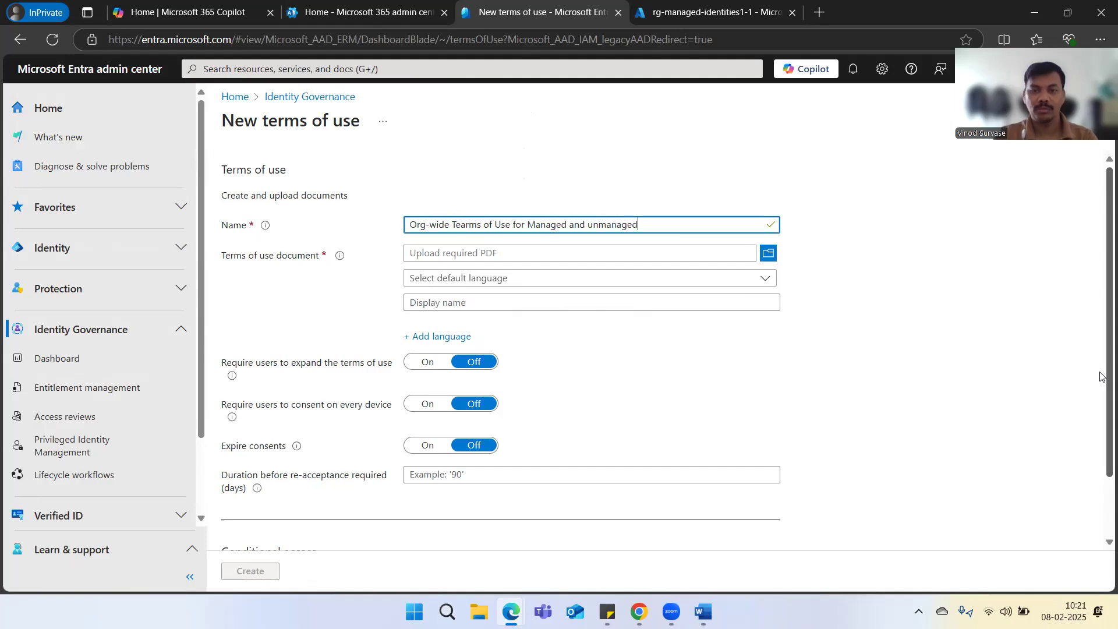
type(" devices")
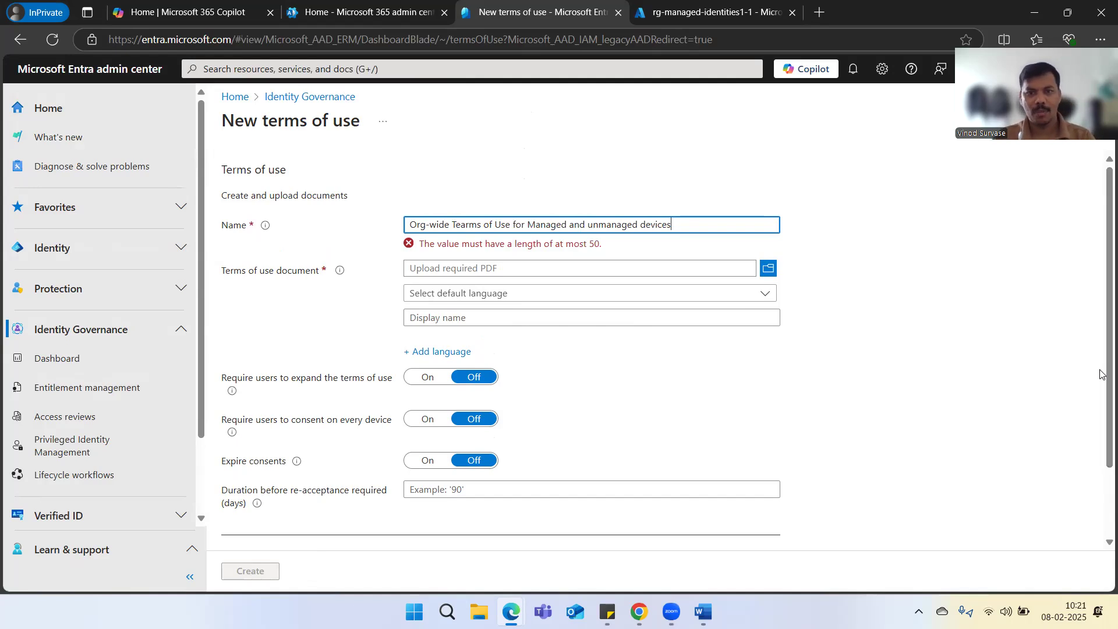
key("BackSpace")
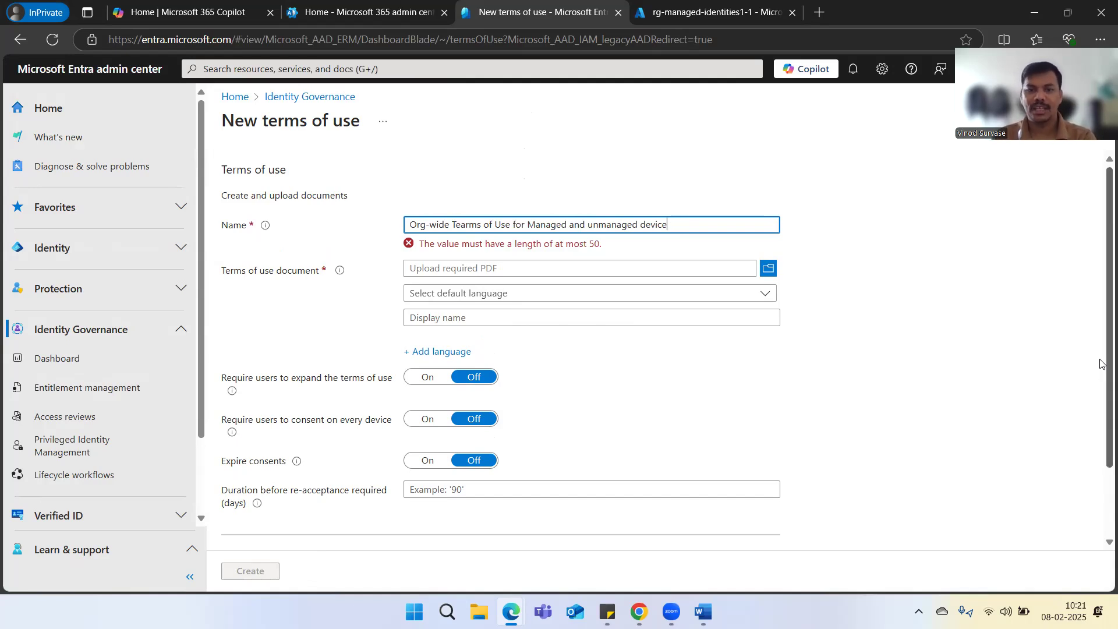
key("BackSpace")
key("BackSpace")
key("BackSpace")
key("BackSpace")
key("BackSpace")
key("BackSpace")
key("BackSpace")
left_click(890, 323)
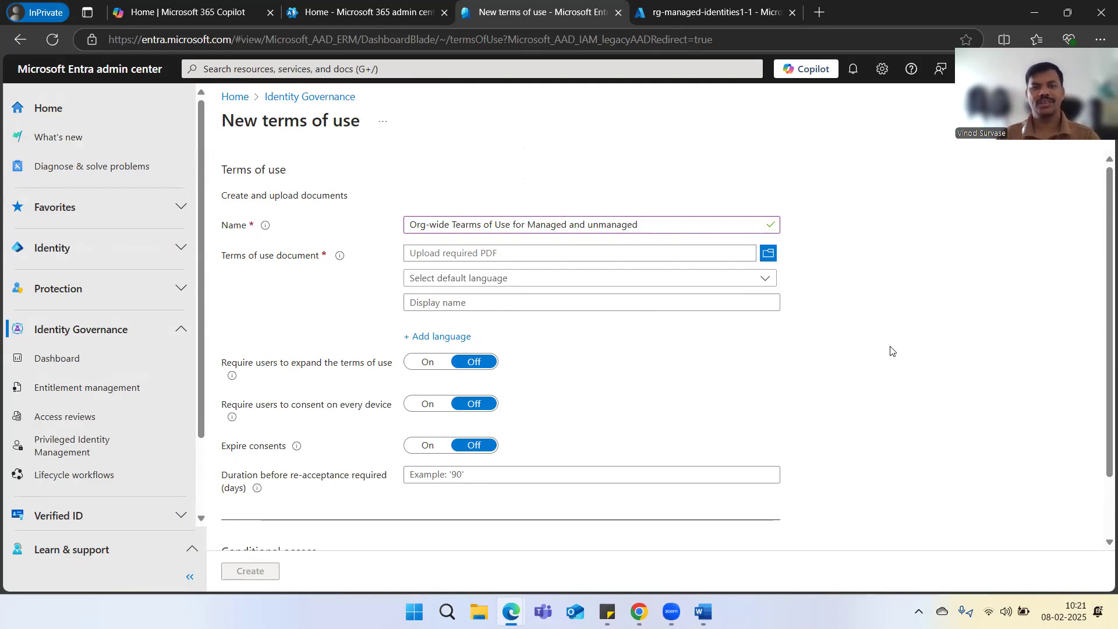
Upload the Terms of Use PDF from the Desktop folder as the terms of use document
left_click(529, 305)
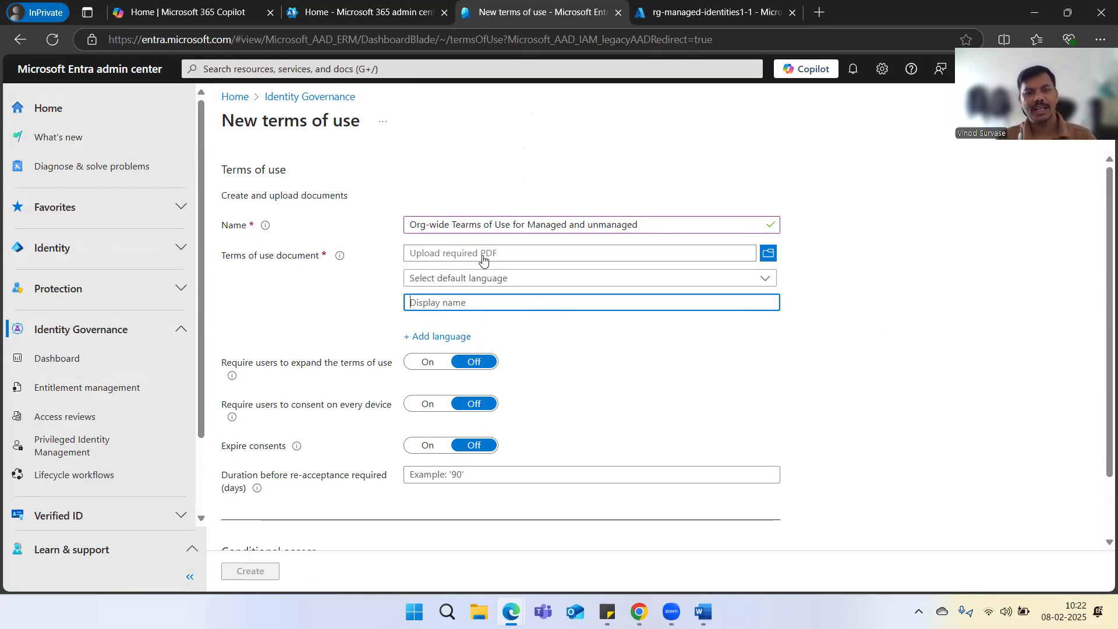
left_click(768, 258)
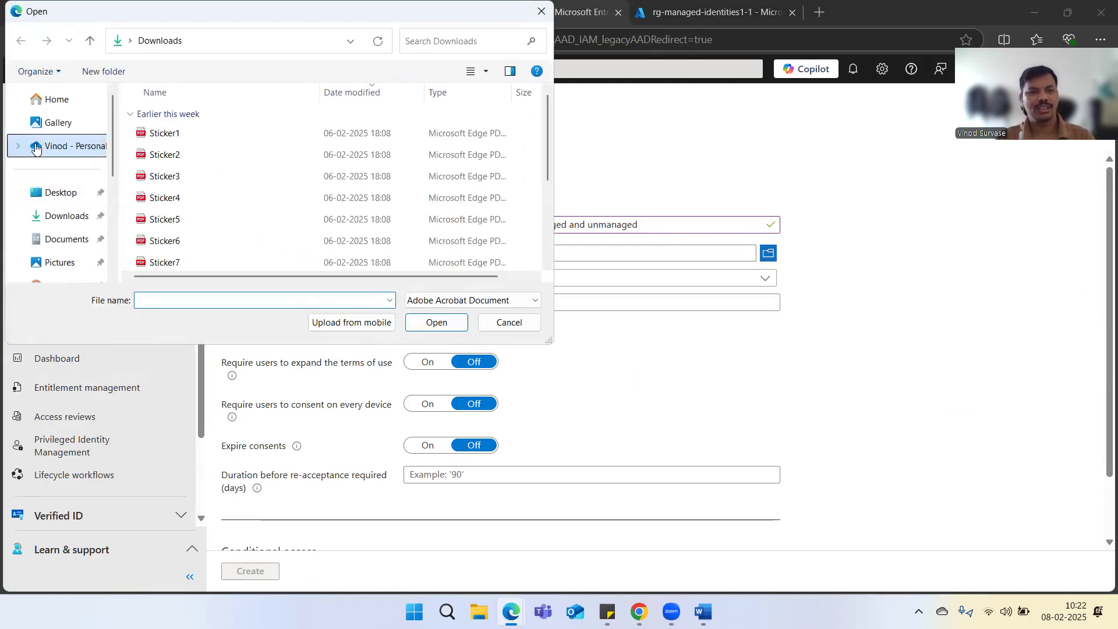
left_click(60, 194)
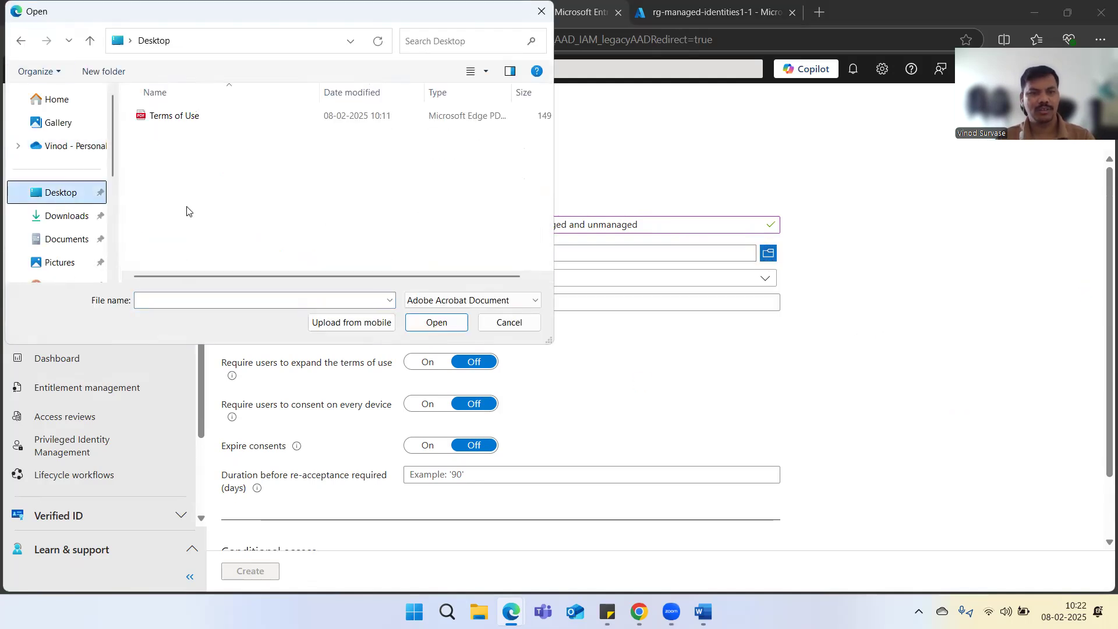
left_click(155, 116)
left_click(437, 324)
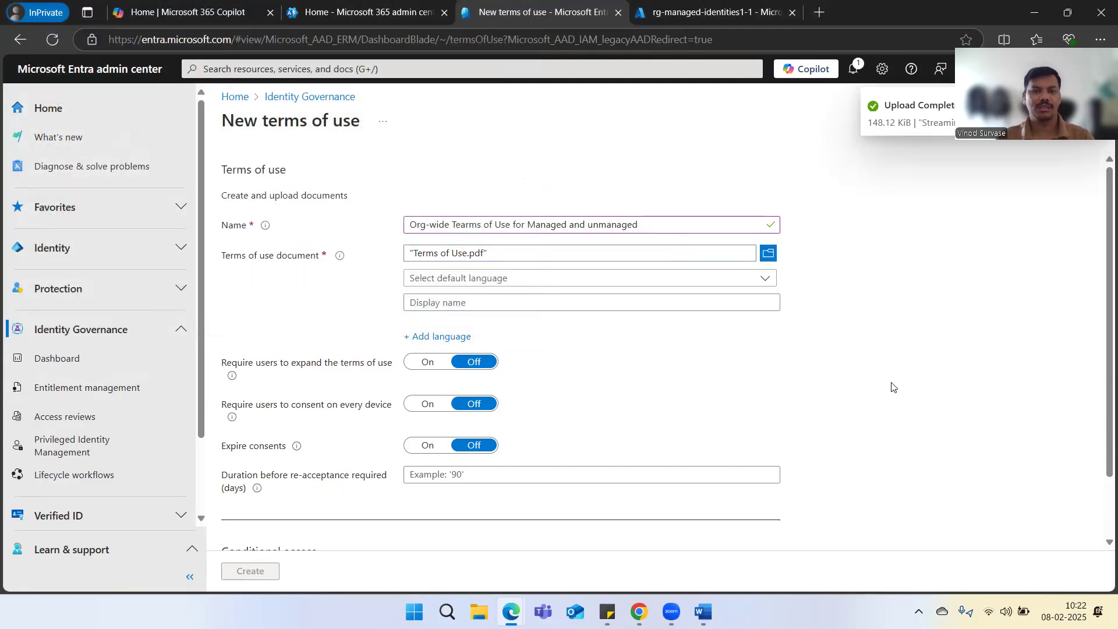
Set the default language of the uploaded terms of use document to English
left_click(512, 279)
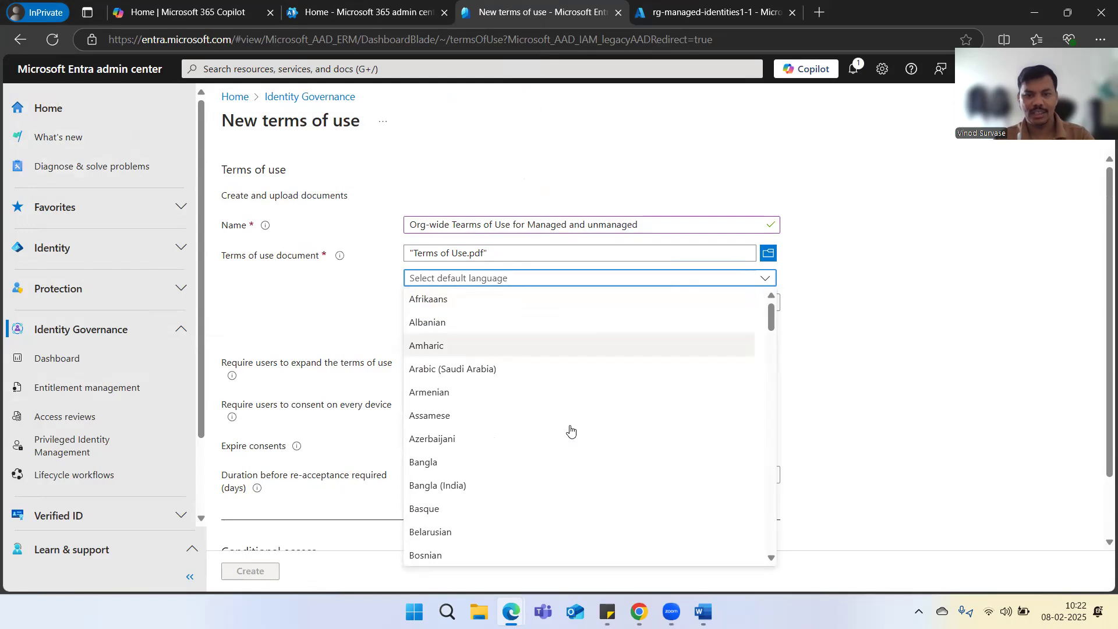
scroll(561, 427, "down", 5)
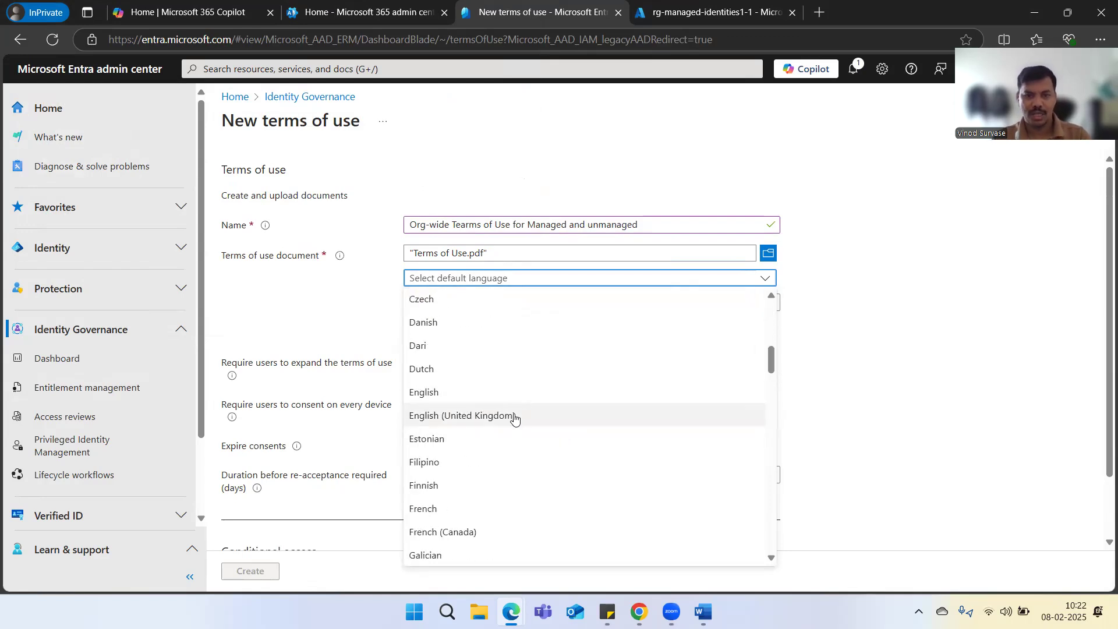
left_click(484, 393)
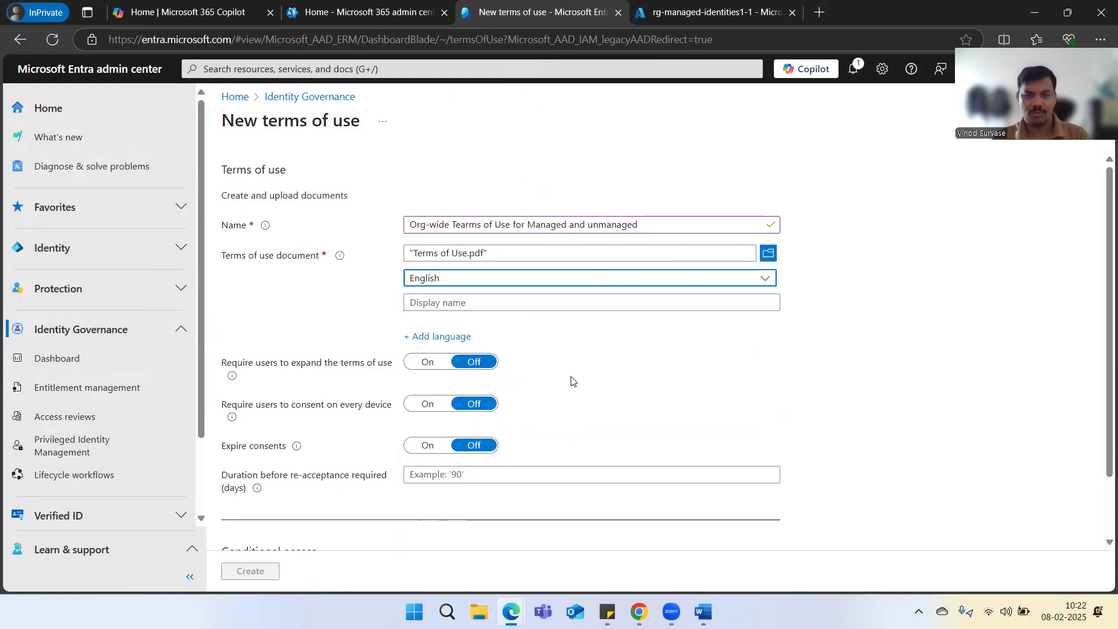
Give the English document the display name "Terms of Use - Cloud Resources"
left_click(628, 305)
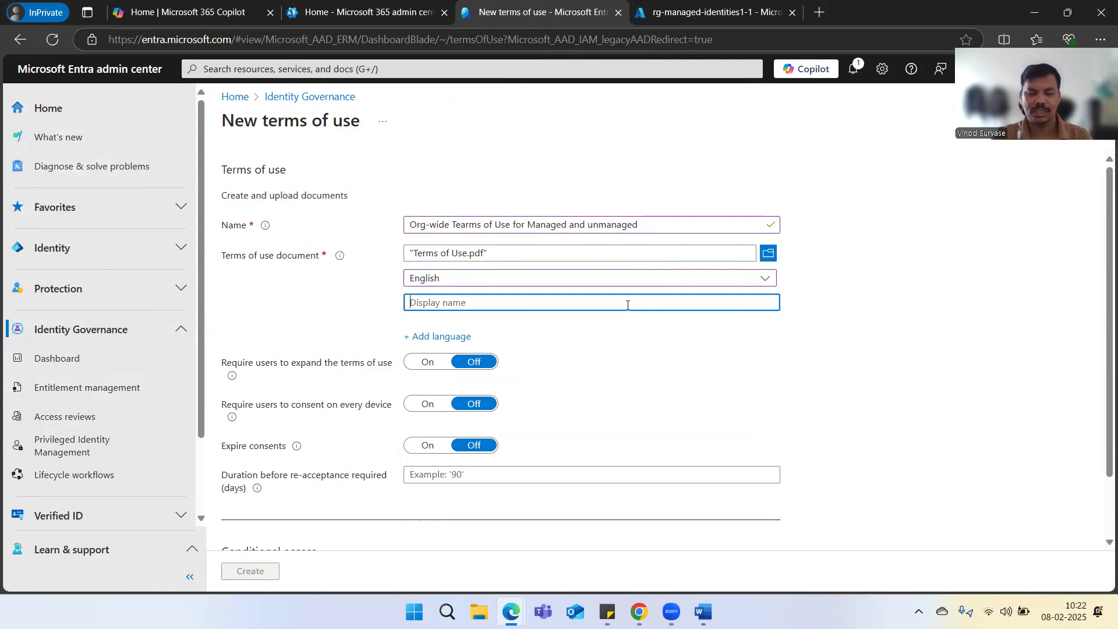
type("Tearm")
key("BackSpace")
key("BackSpace")
type("r")
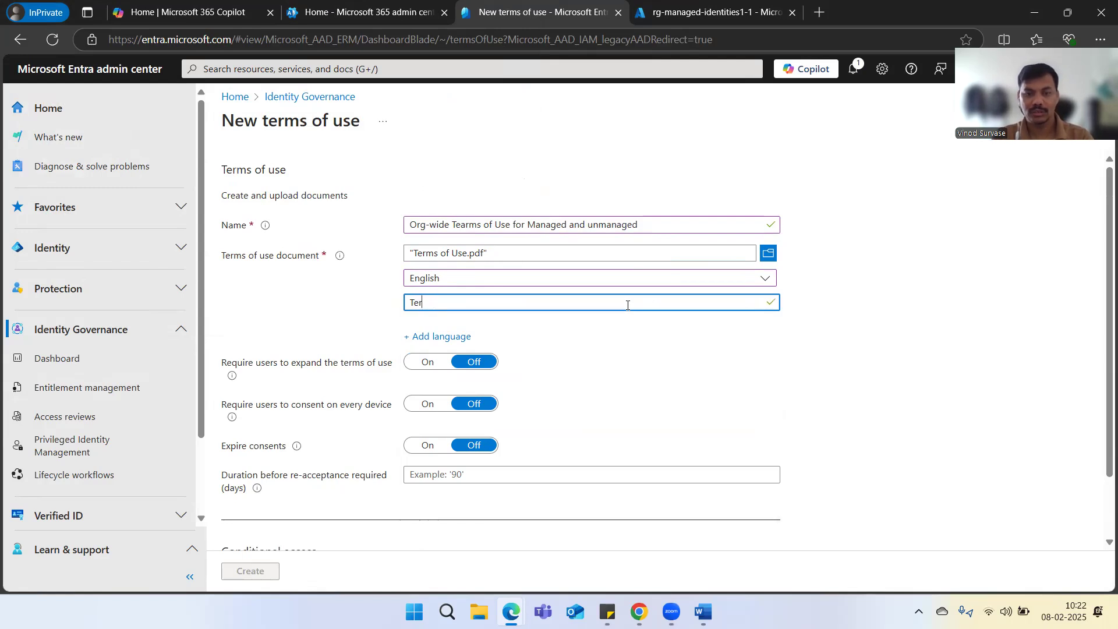
type("ms of Use")
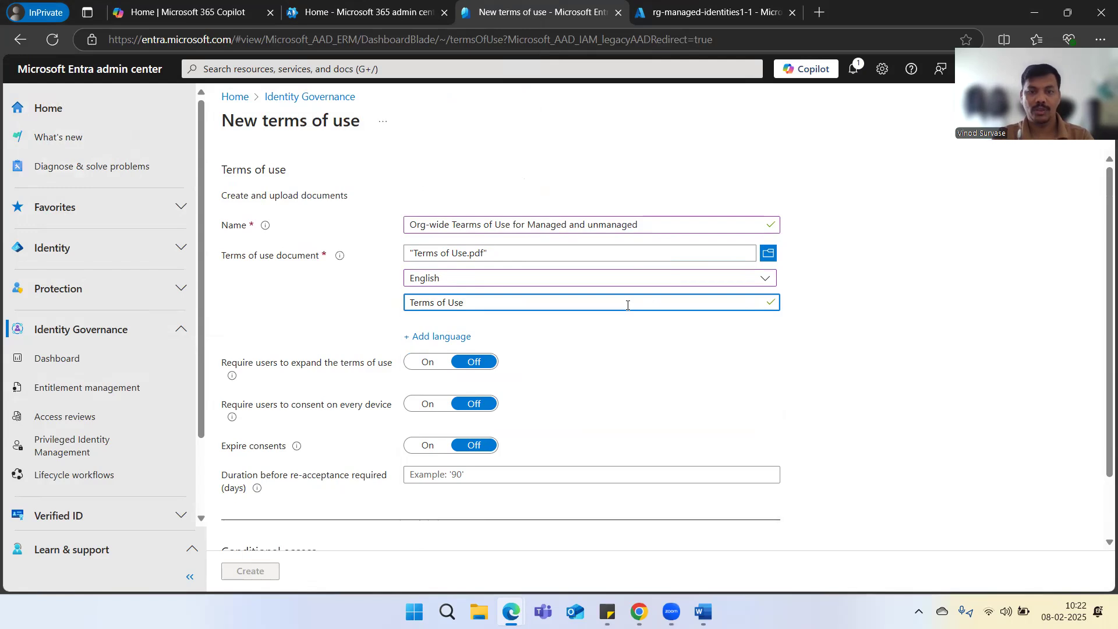
type(" - ")
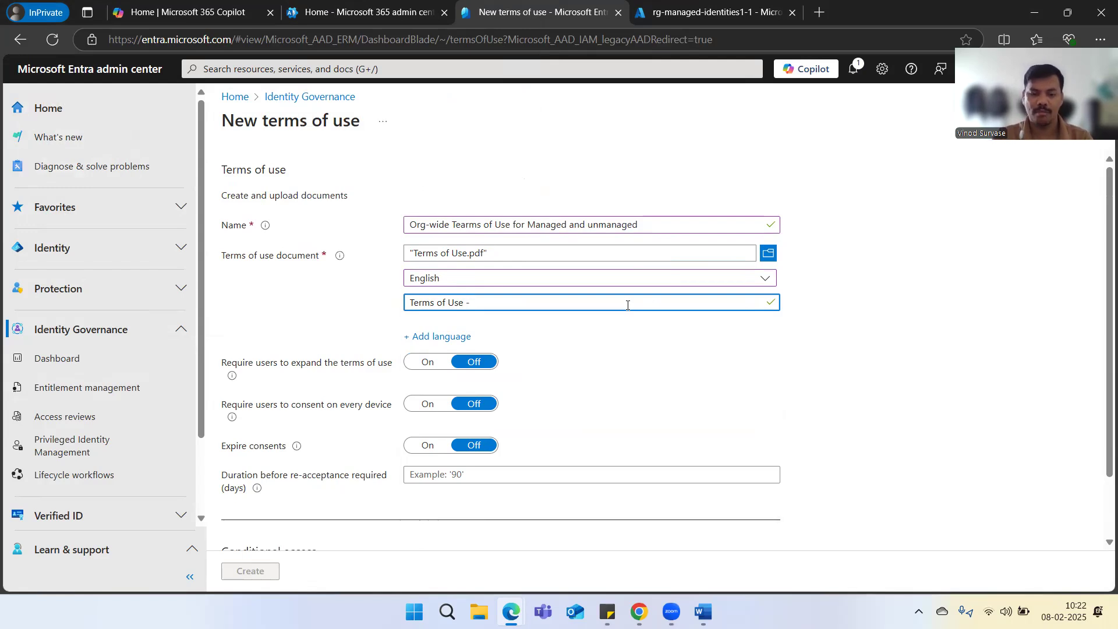
type("Cloud Resources")
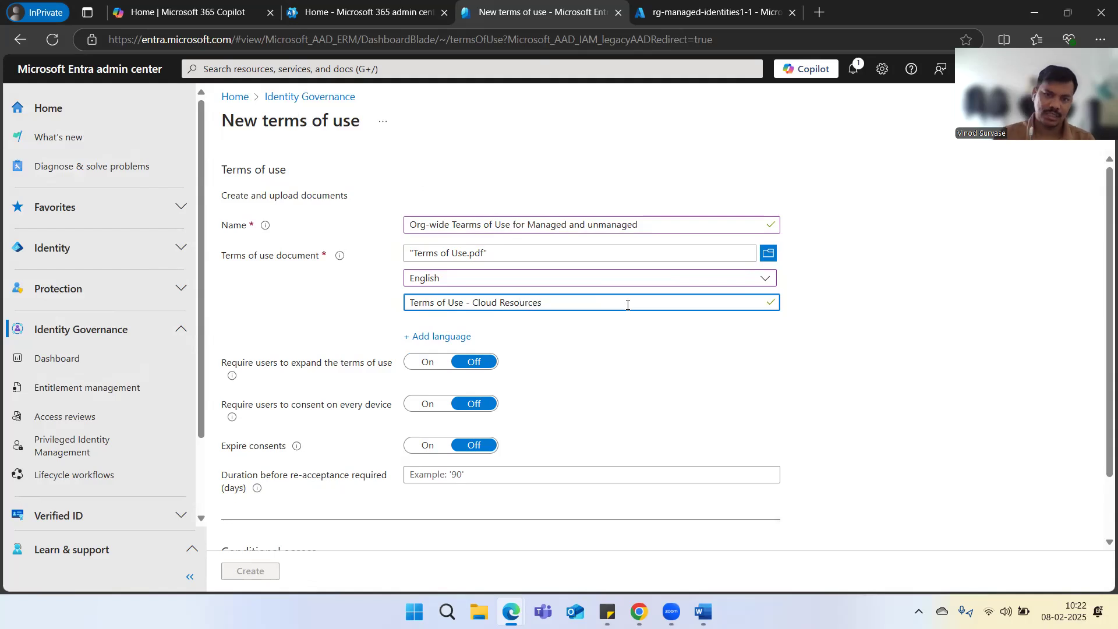
left_click(847, 361)
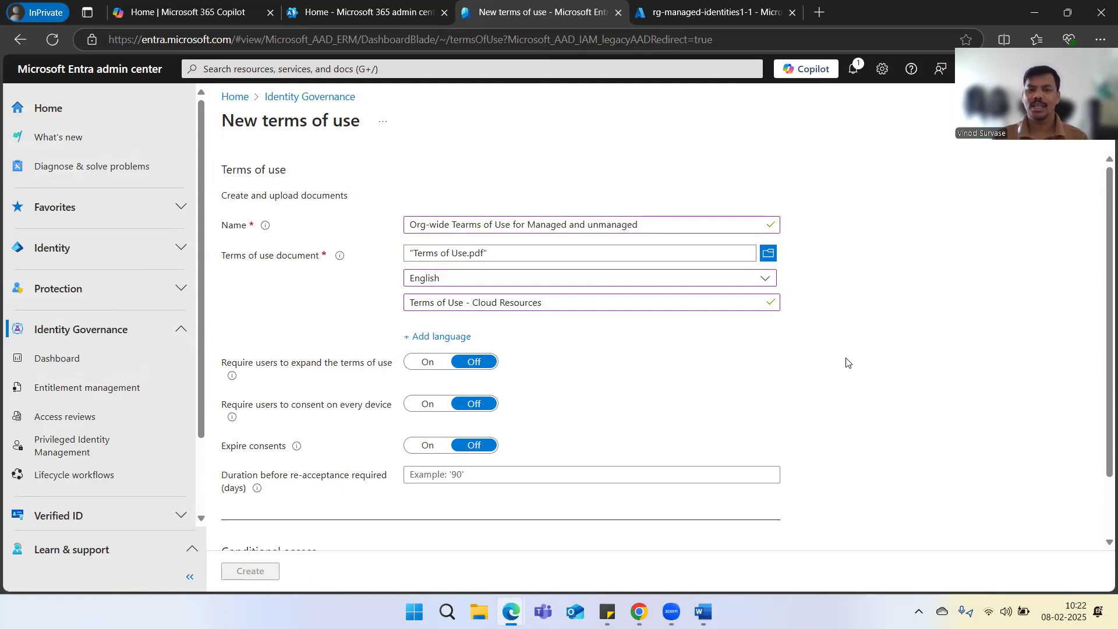
left_click(463, 337)
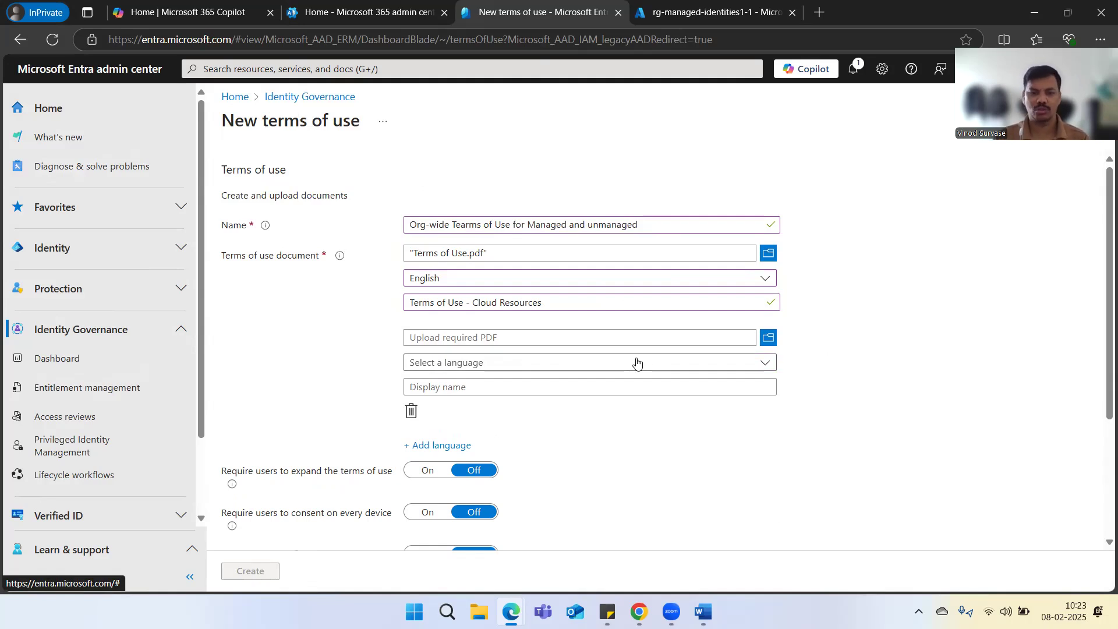
scroll(906, 383, "down", 1)
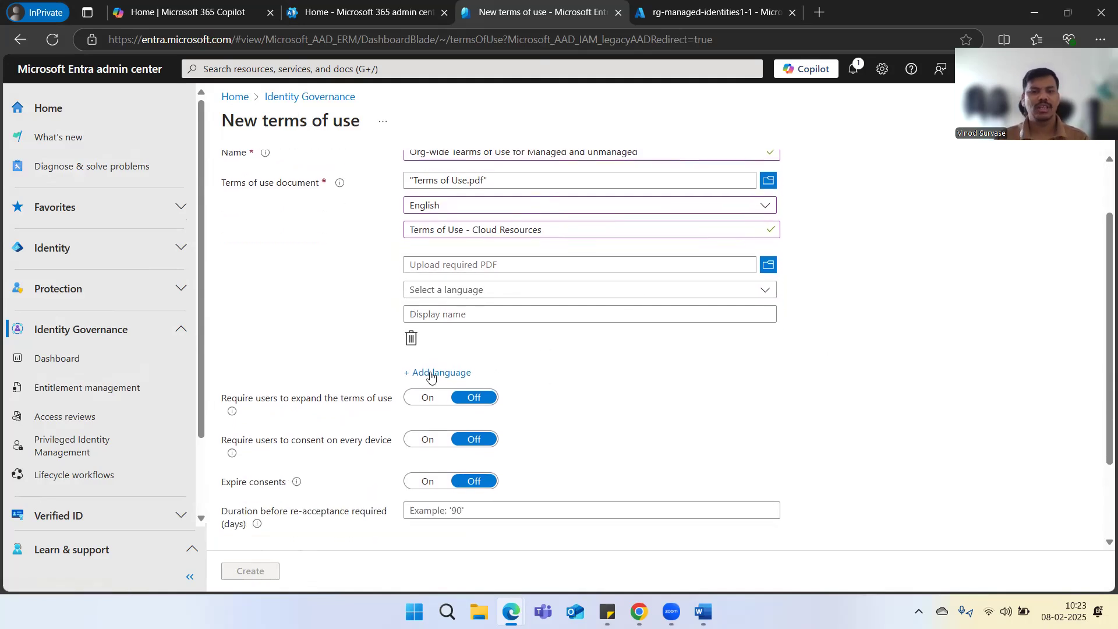
left_click(411, 339)
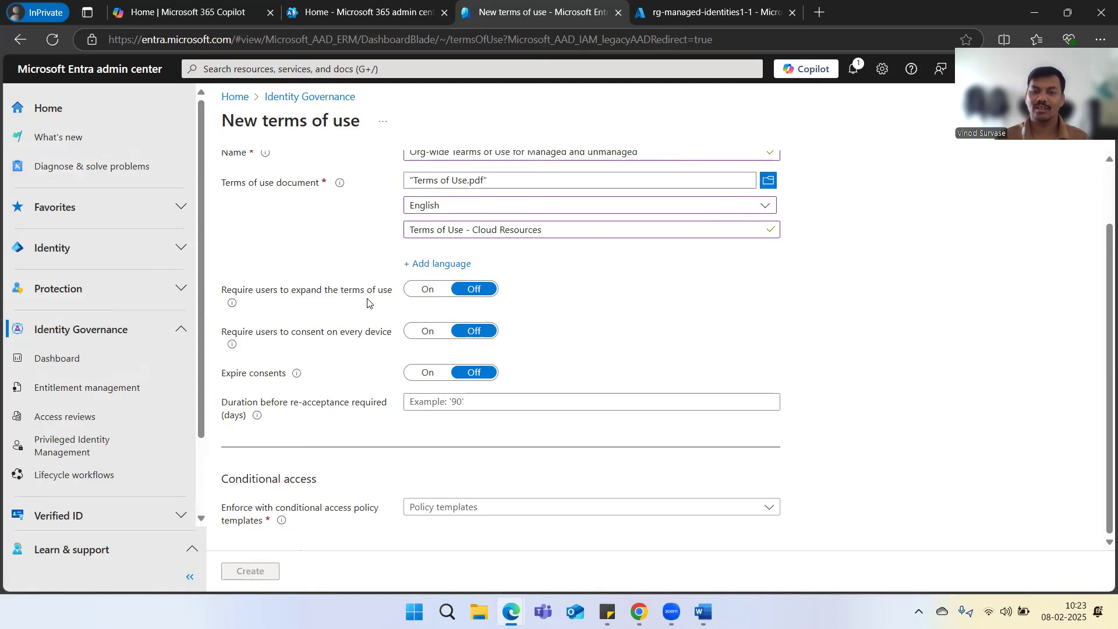
Require users to expand the terms of use and to consent on every device
left_click(417, 293)
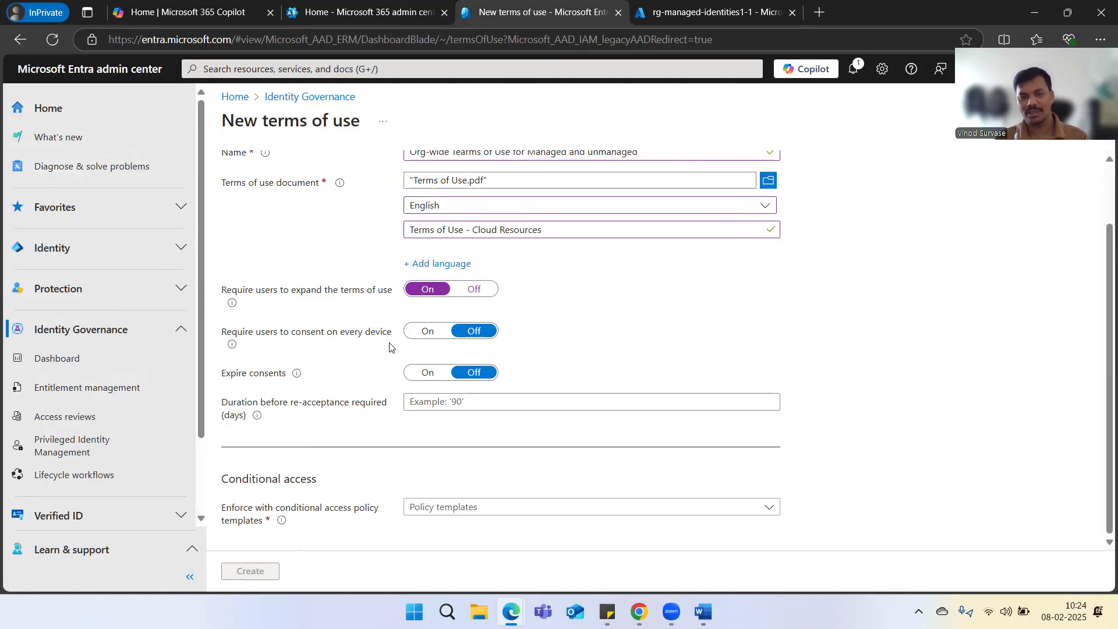
left_click(415, 334)
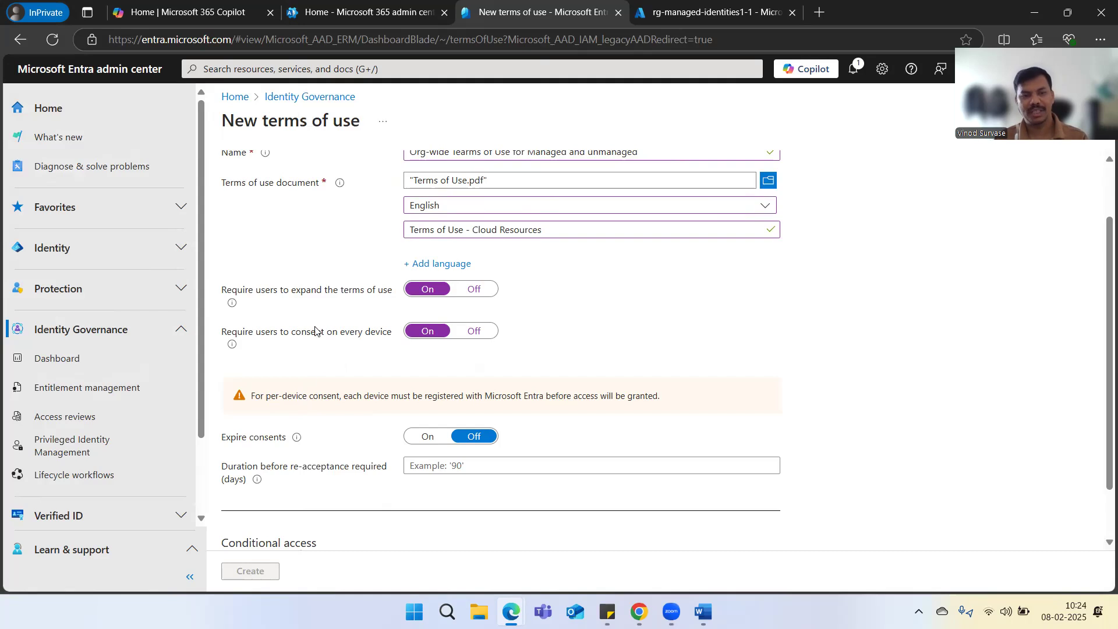
left_click_drag(270, 331, 334, 333)
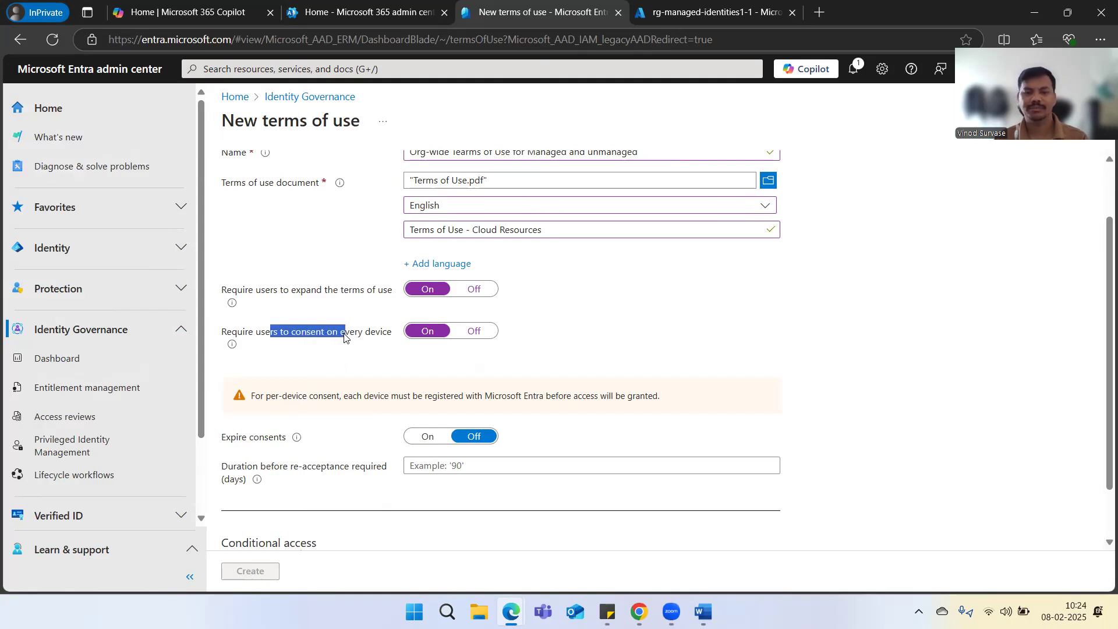
left_click(314, 348)
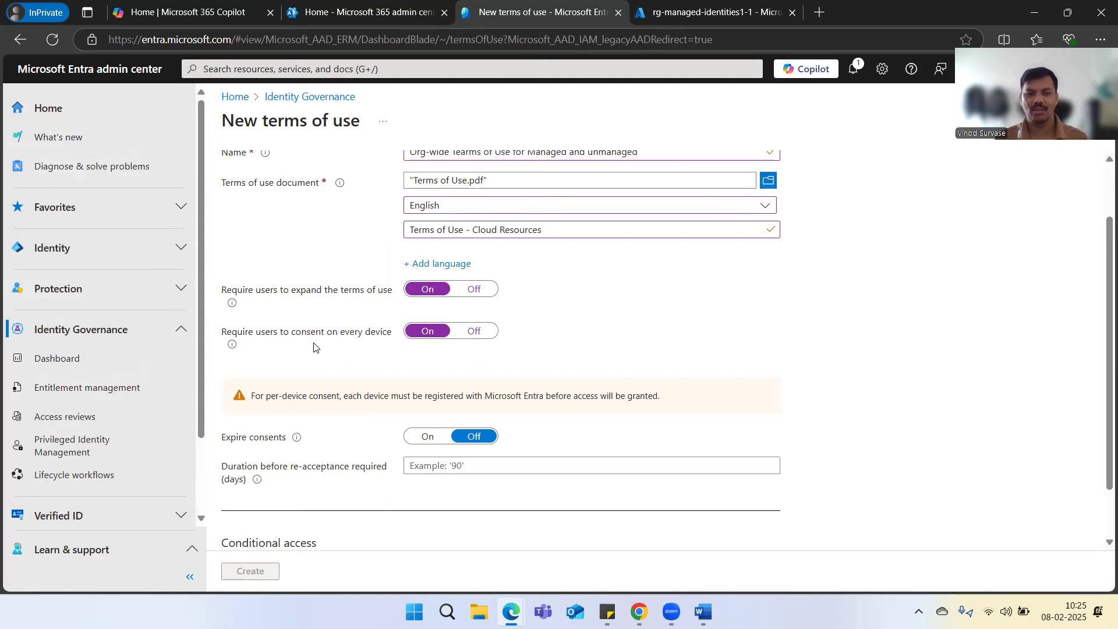
Turn on consent expiration starting 02/28/2025 with a Monthly frequency
scroll(342, 357, "down", 1)
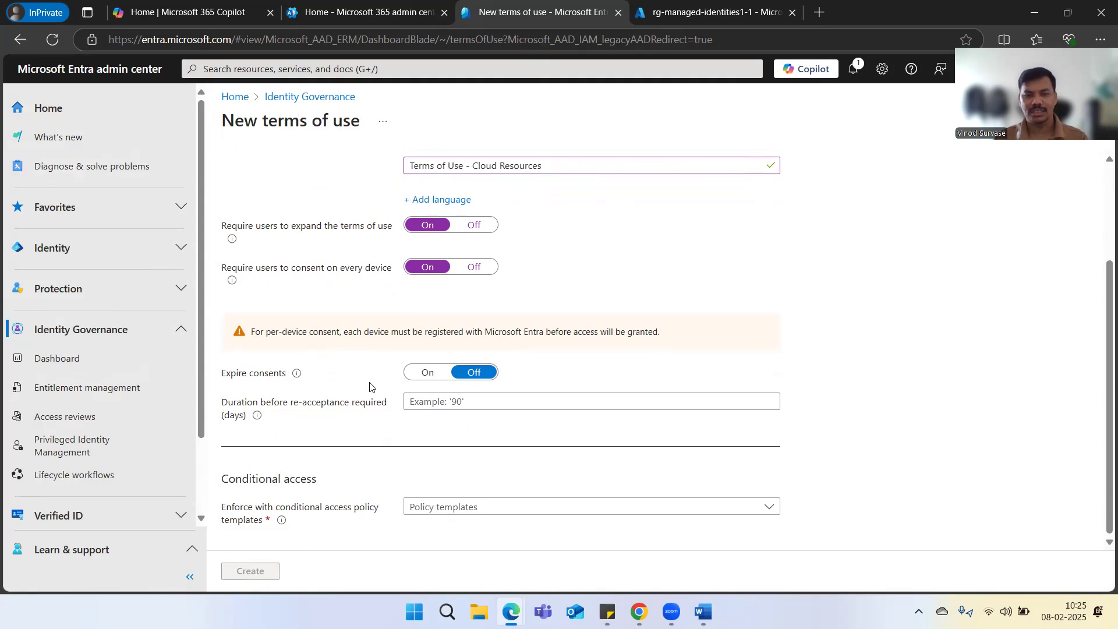
left_click(412, 376)
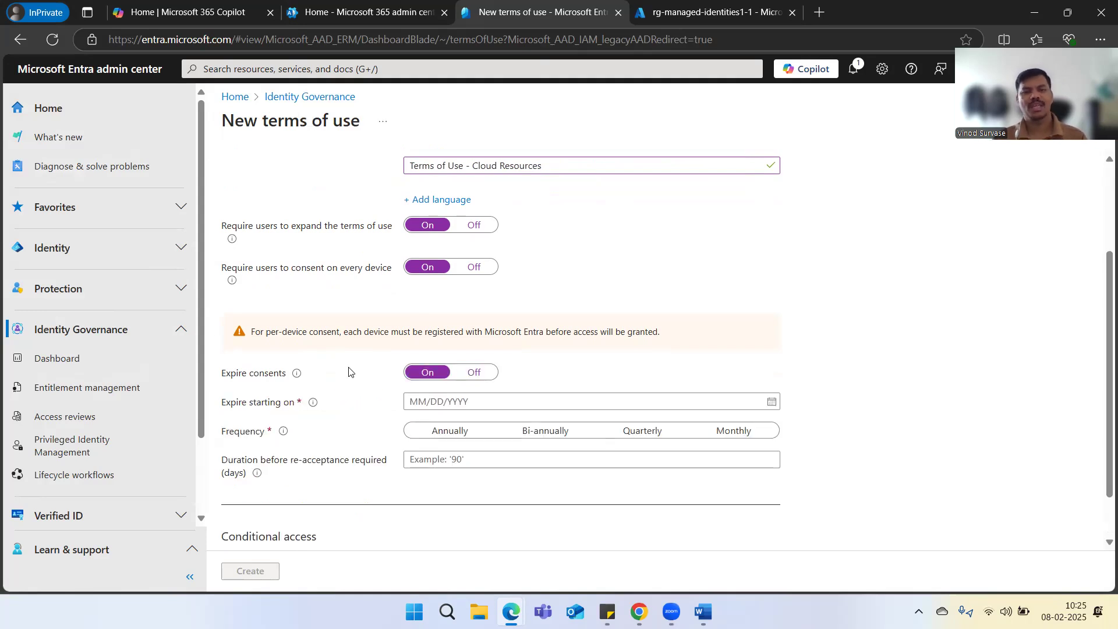
scroll(757, 362, "down", 1)
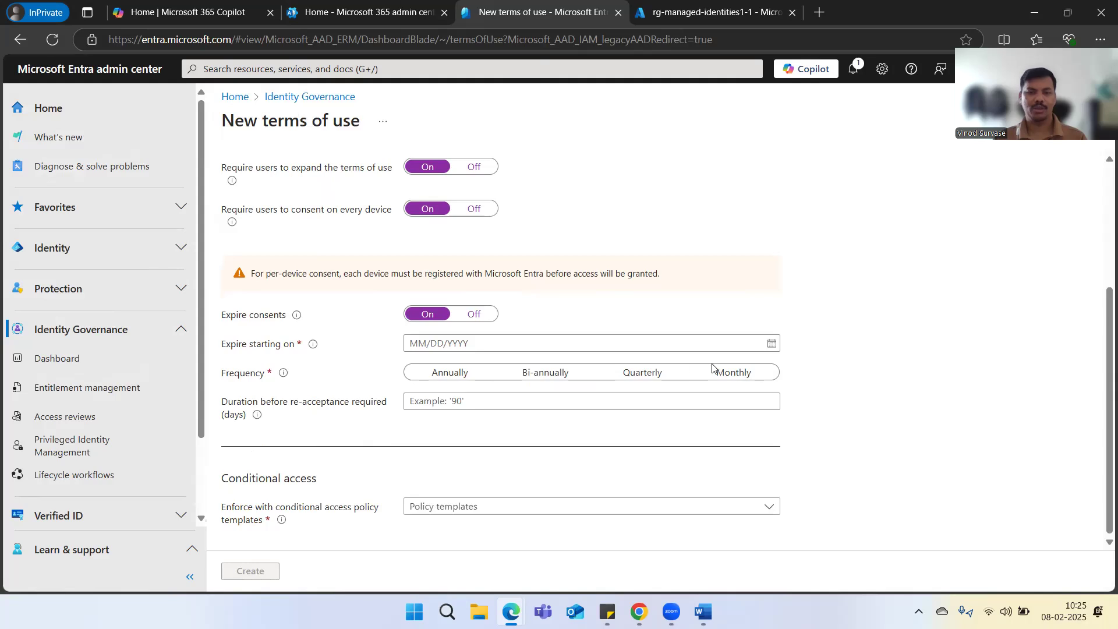
left_click(774, 348)
left_click(748, 480)
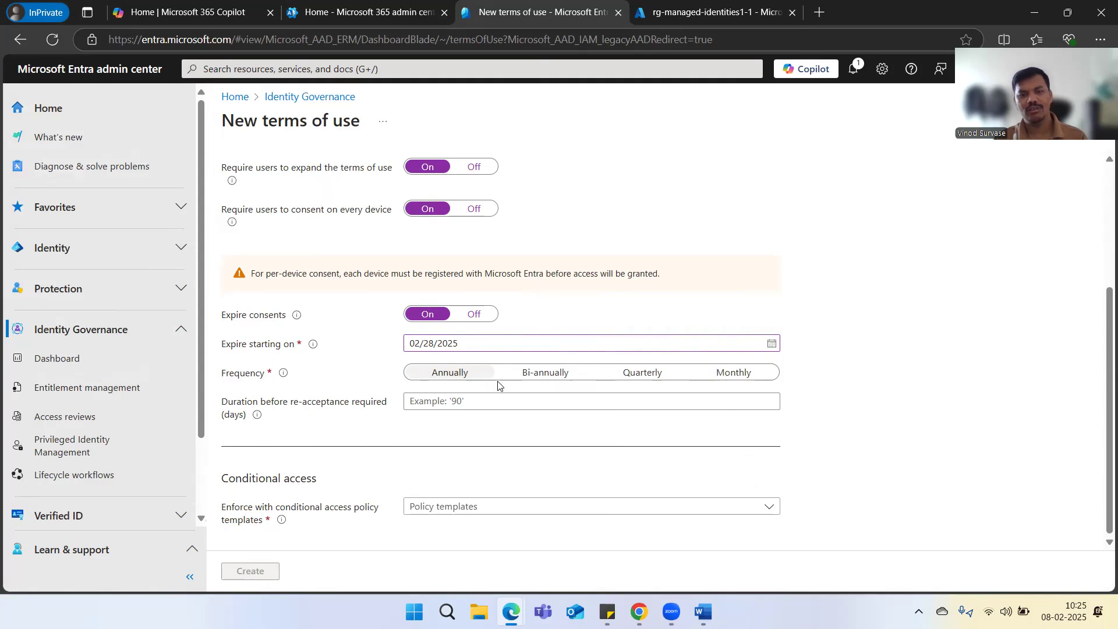
left_click(720, 382)
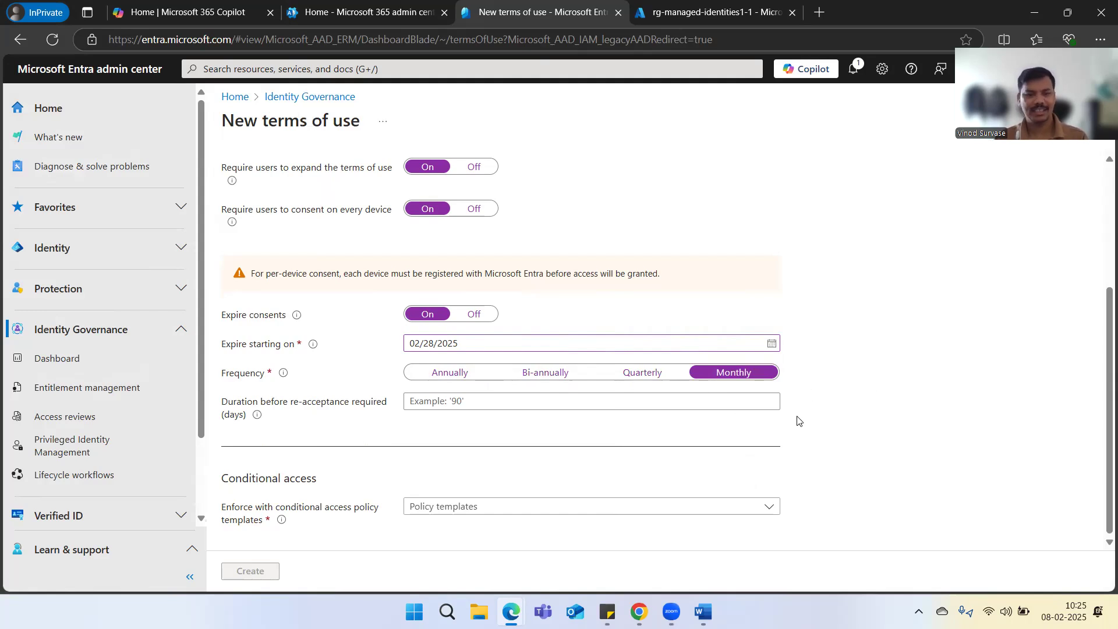
Set the duration before re-acceptance is required to 35 days
left_click(501, 402)
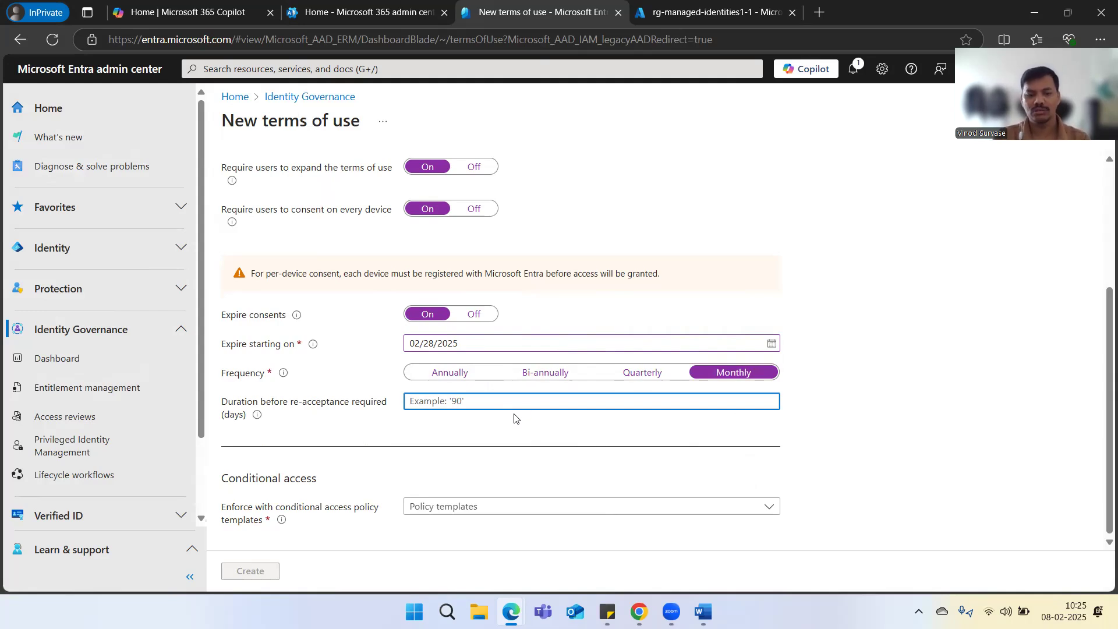
type("35")
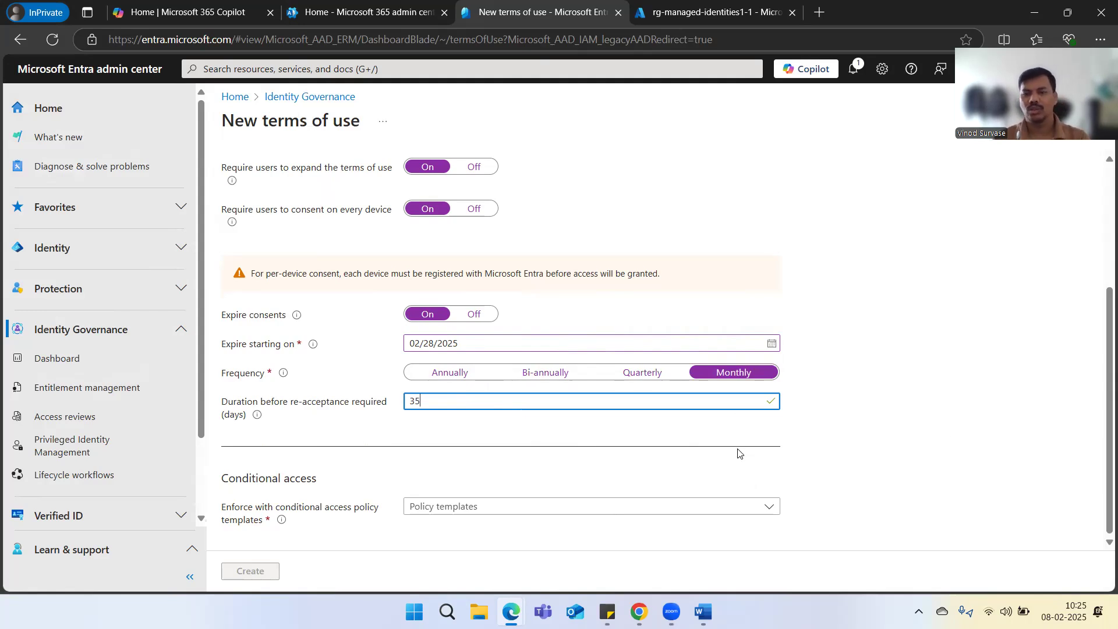
left_click(952, 433)
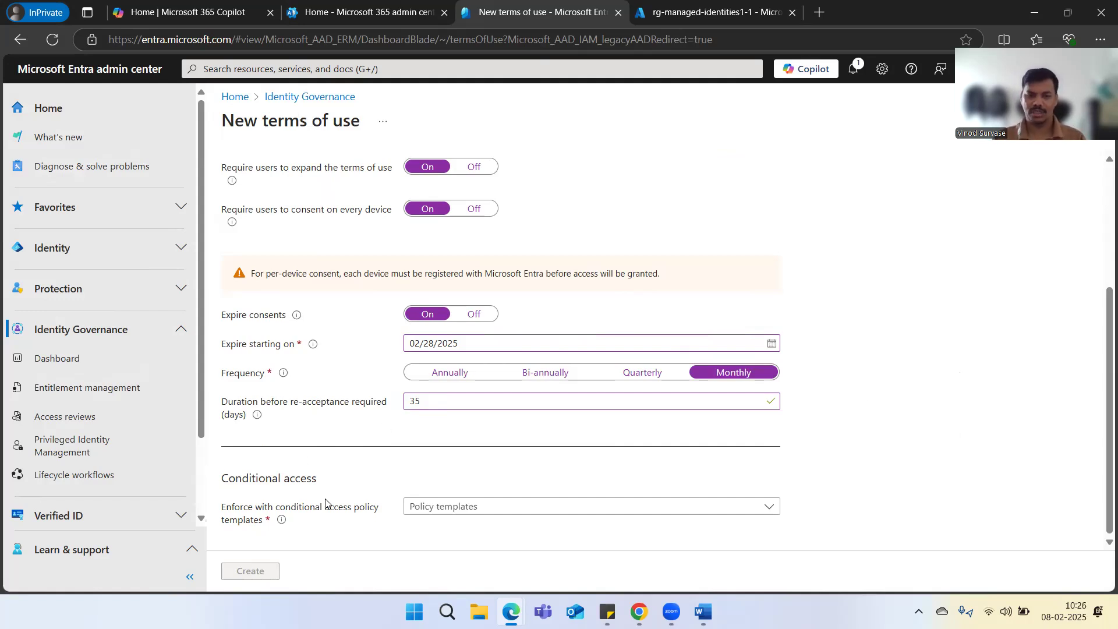
Try the "Custom policy" and "Create conditional access policy later" templates for enforcing the terms of use
left_click(411, 508)
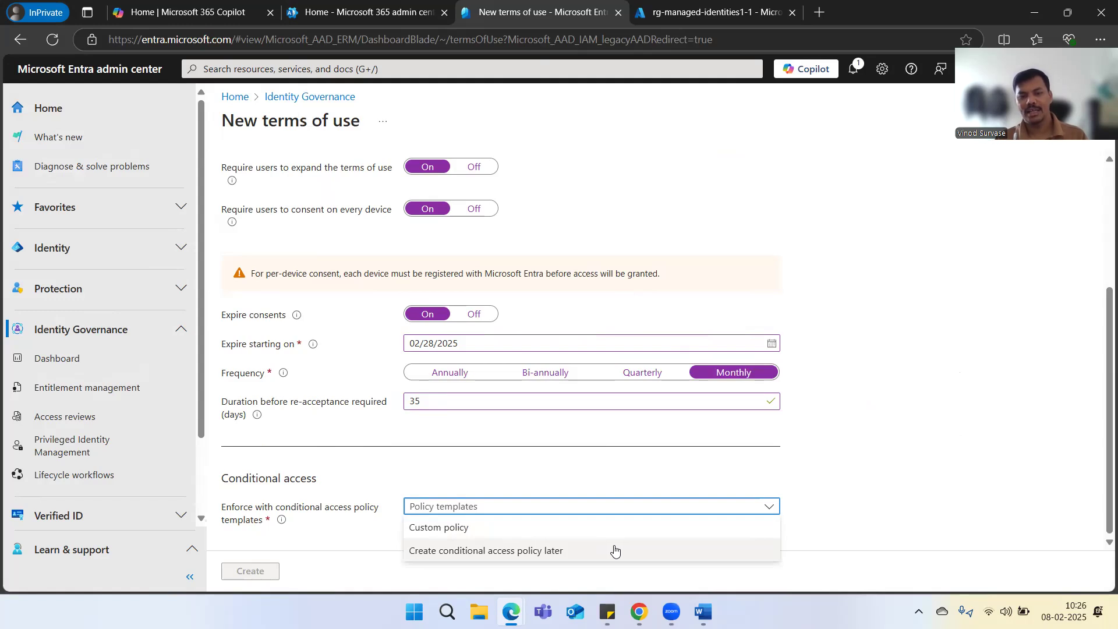
left_click(495, 534)
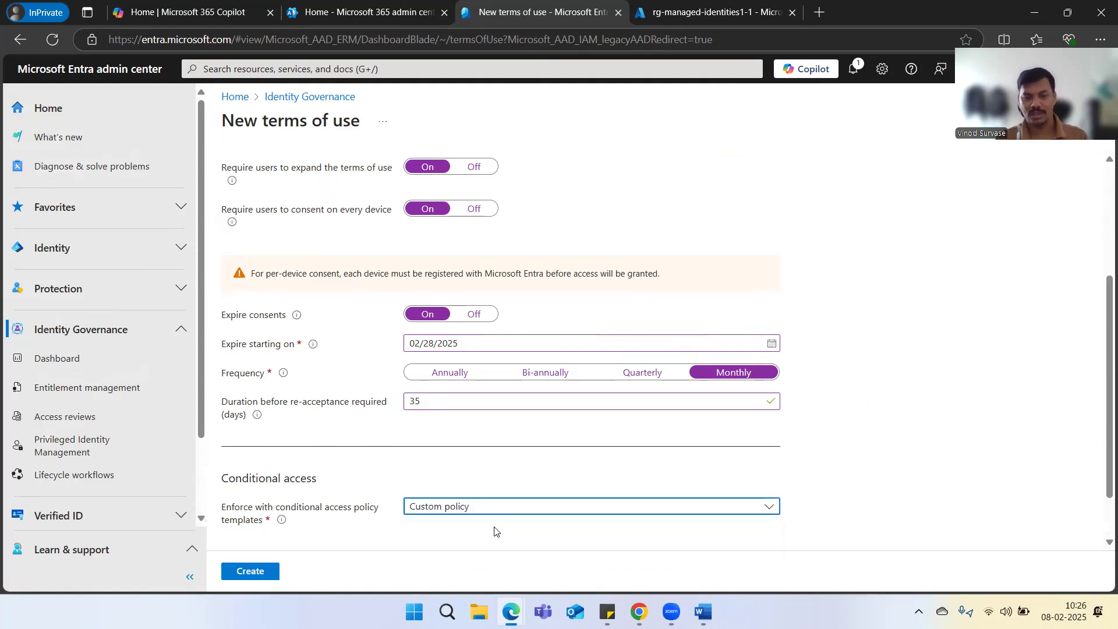
left_click(493, 513)
left_click(508, 552)
left_click(494, 510)
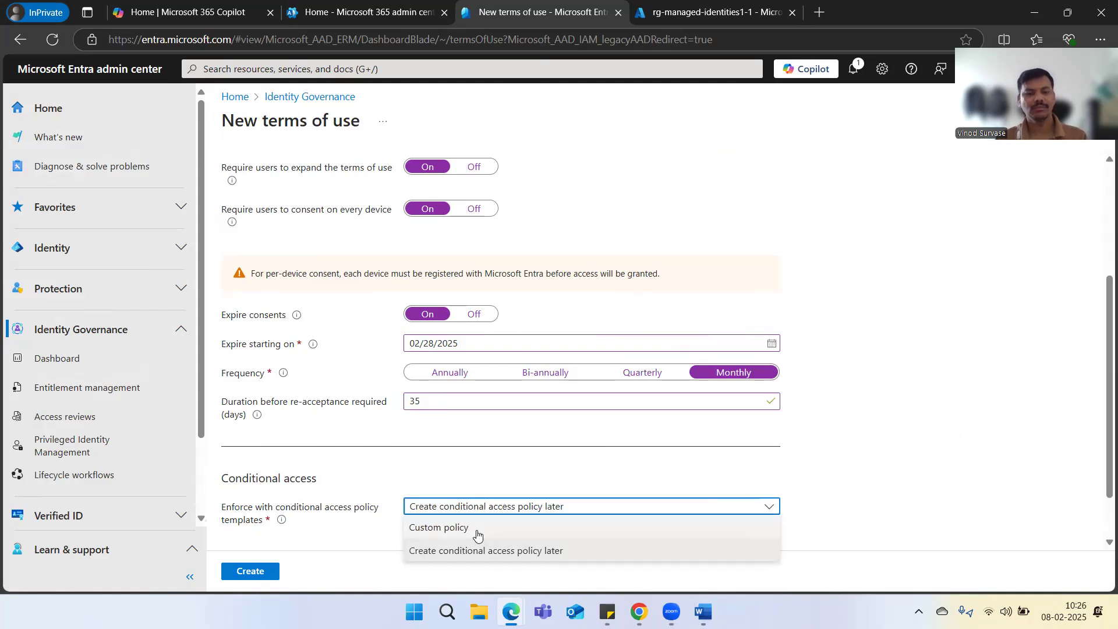
left_click(475, 532)
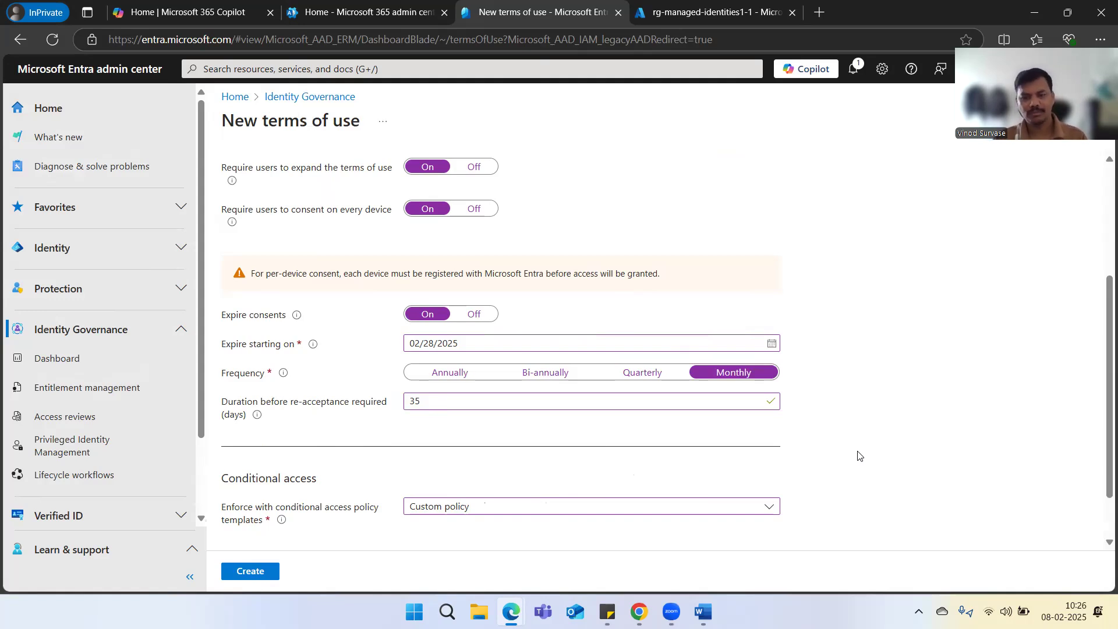
scroll(858, 455, "down", 1)
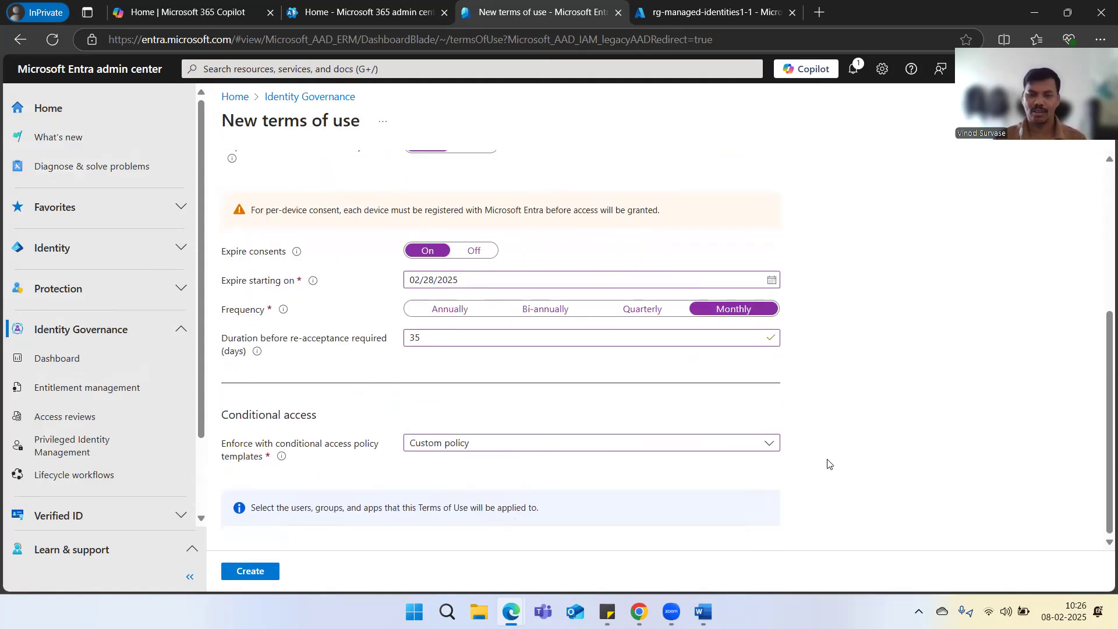
left_click(625, 441)
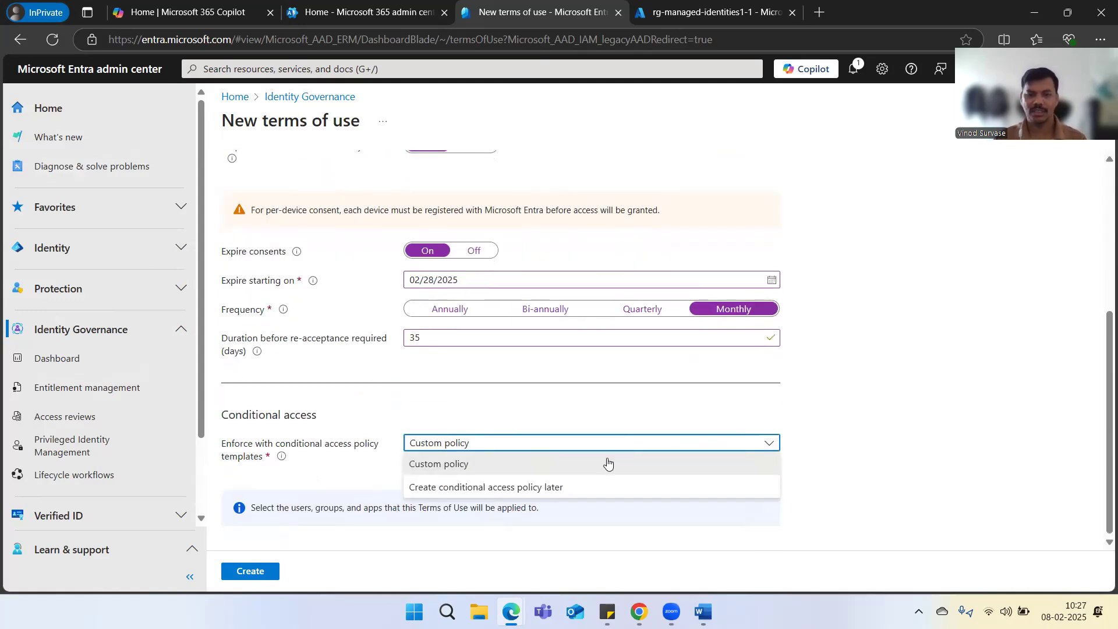
left_click(576, 489)
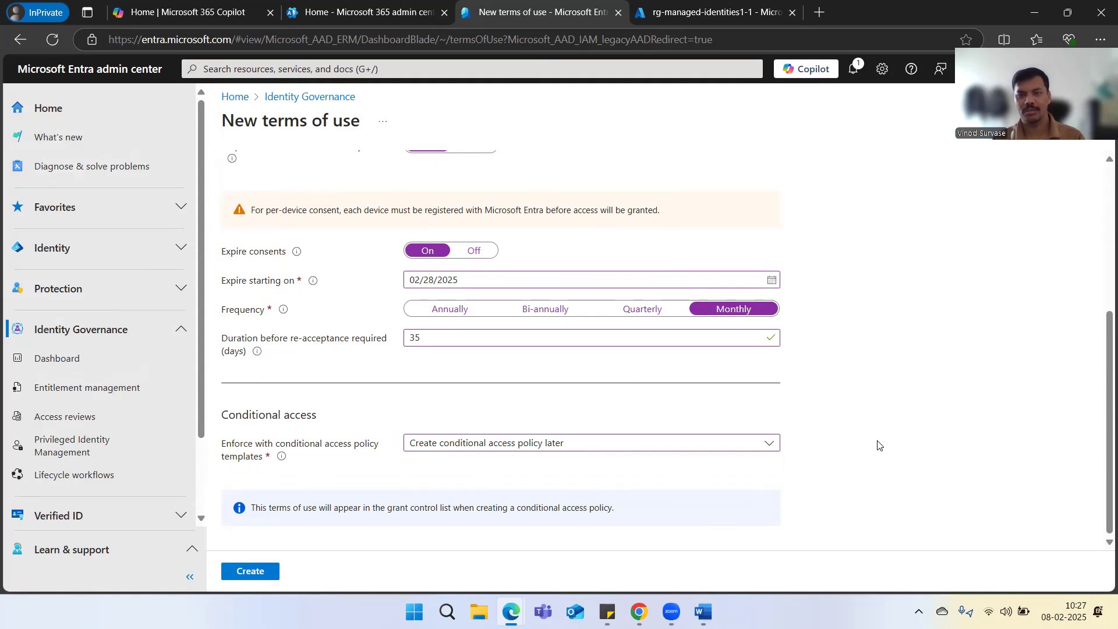
Enforce the terms of use with the Custom policy template, create the terms of use, and check the creation notification
left_click(714, 445)
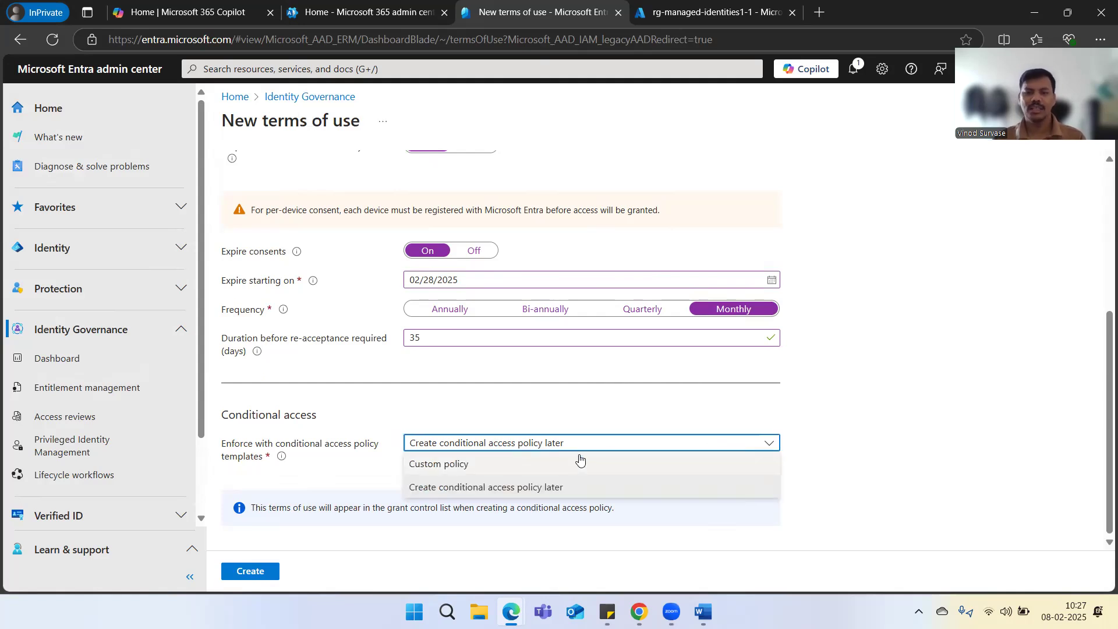
left_click(576, 463)
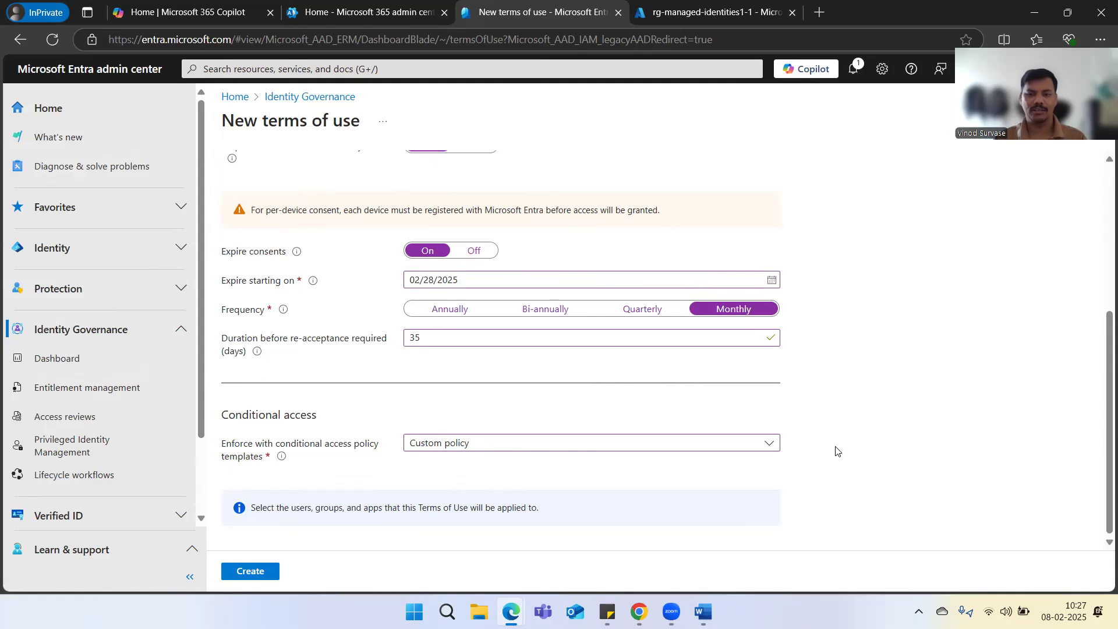
left_click(256, 571)
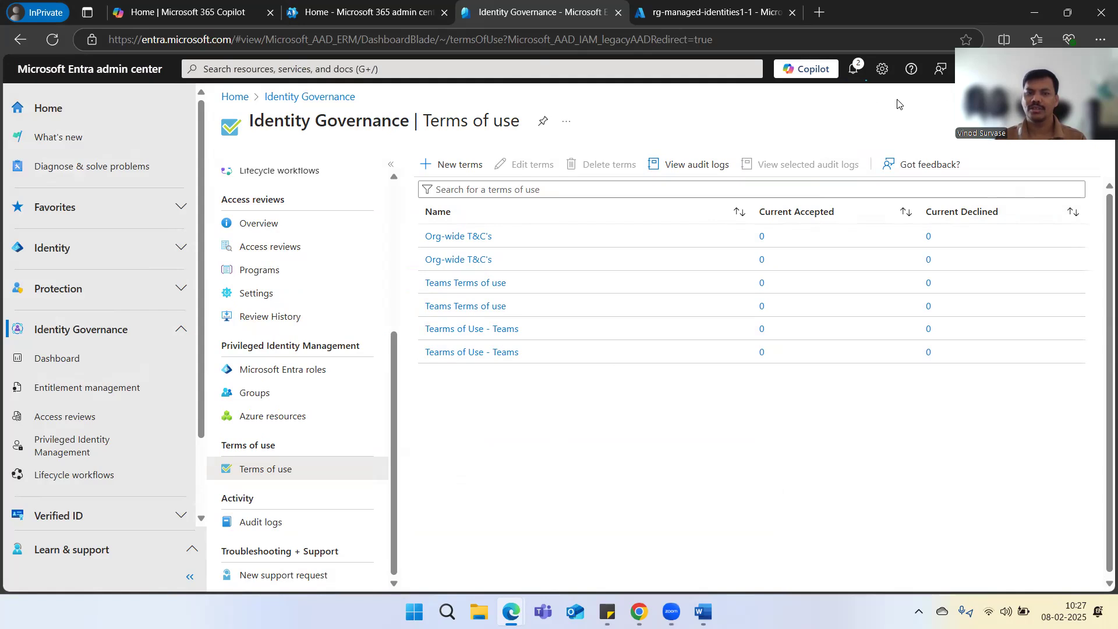
left_click(855, 75)
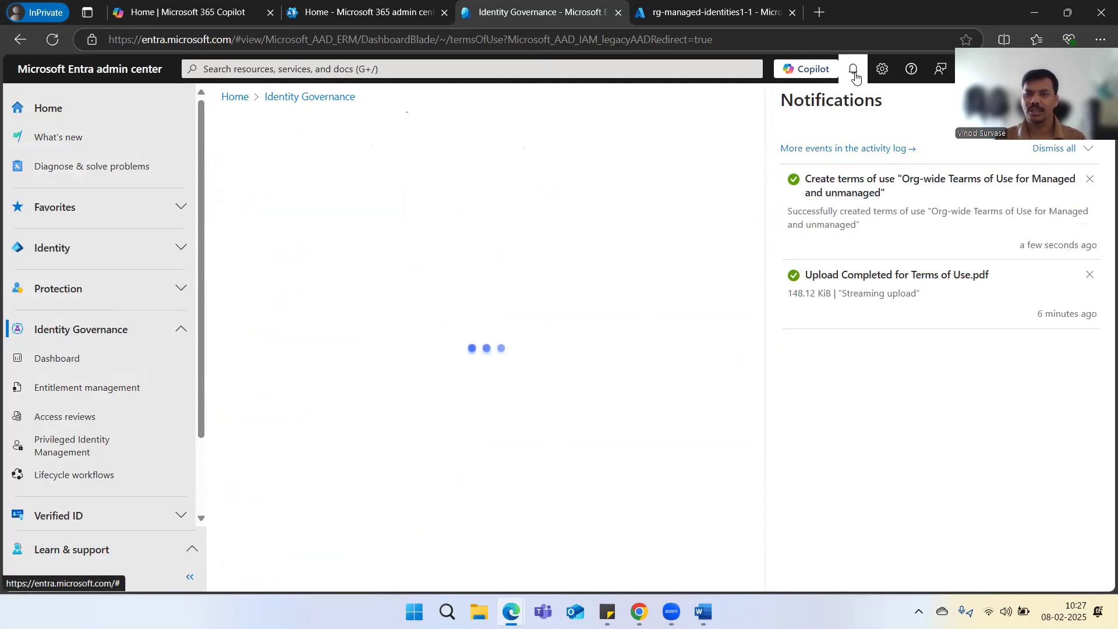
left_click(854, 71)
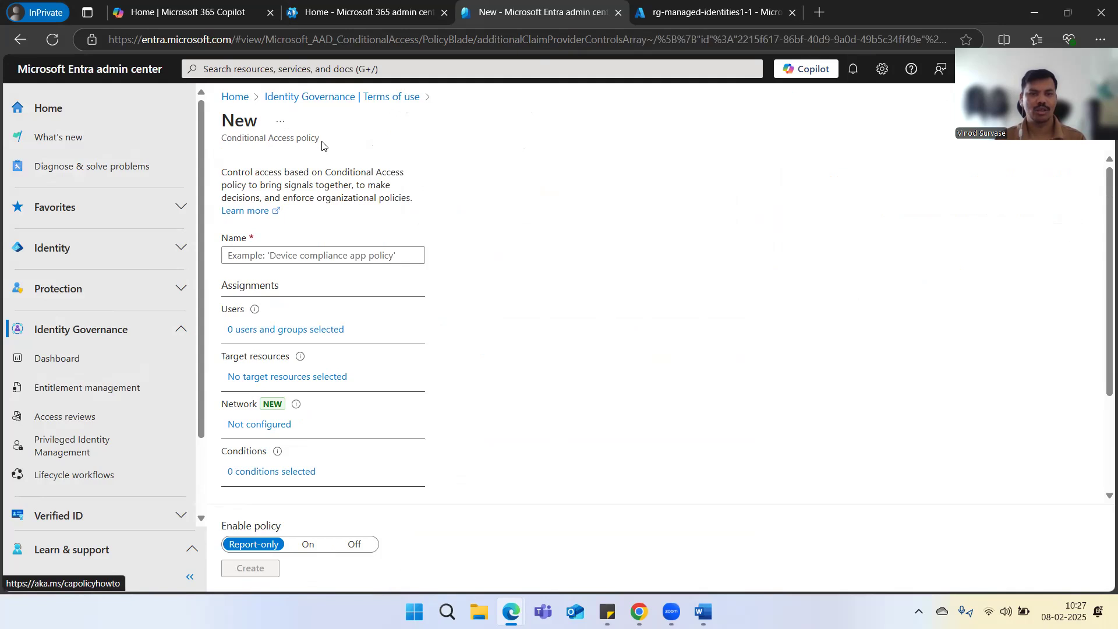
Name the new Conditional Access policy "Terms of Use managed & Unmanaged"
scroll(496, 339, "down", 2)
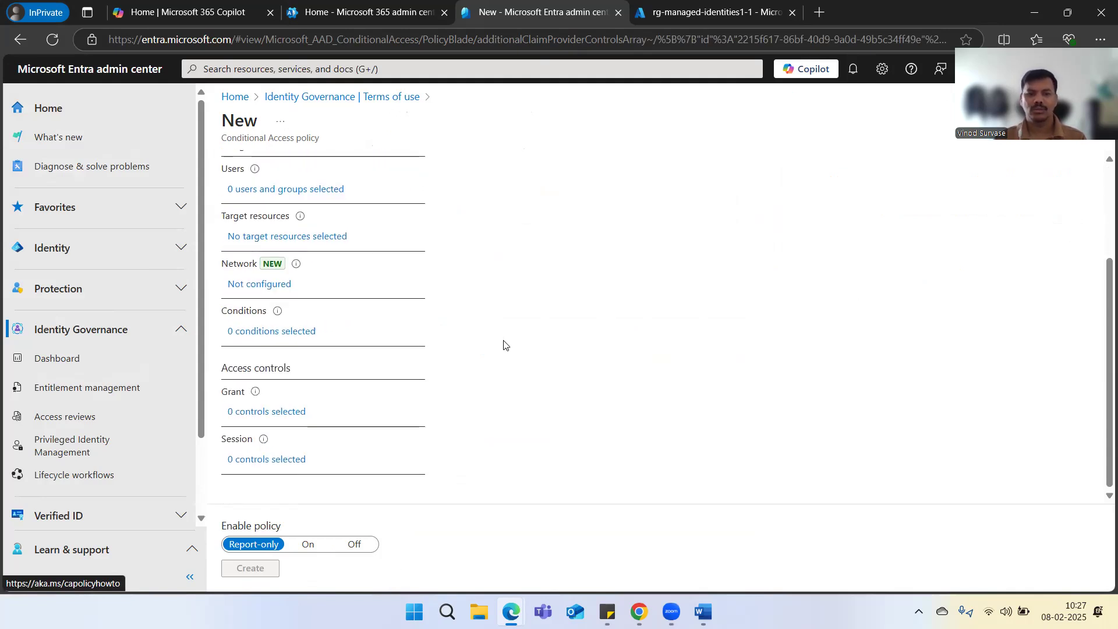
scroll(547, 361, "up", 2)
left_click(326, 255)
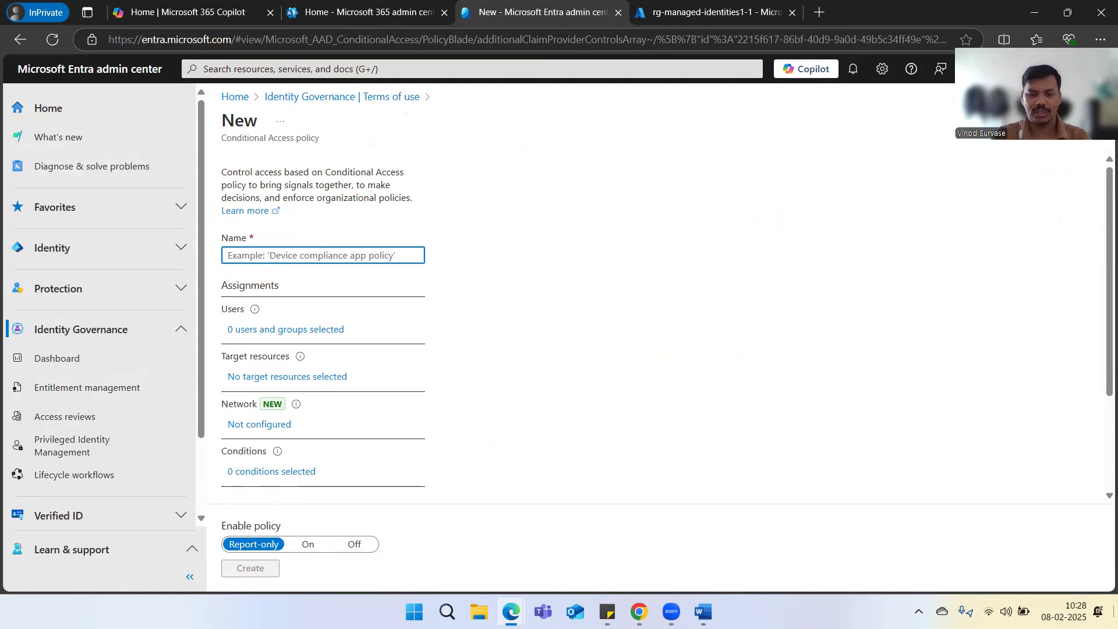
type("Terms of Use")
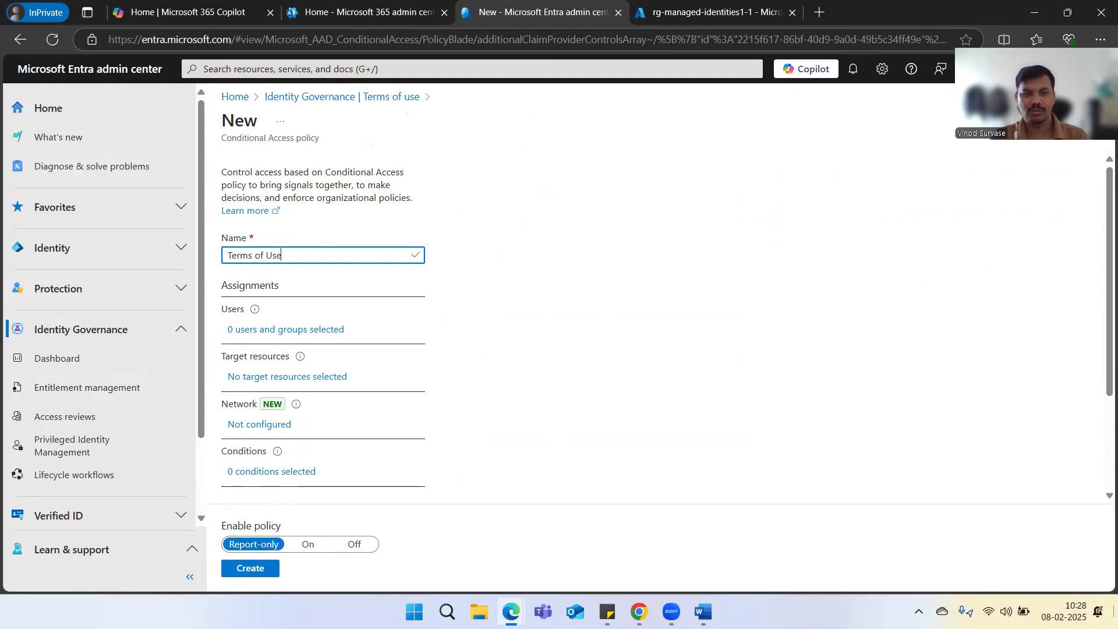
type(" managed")
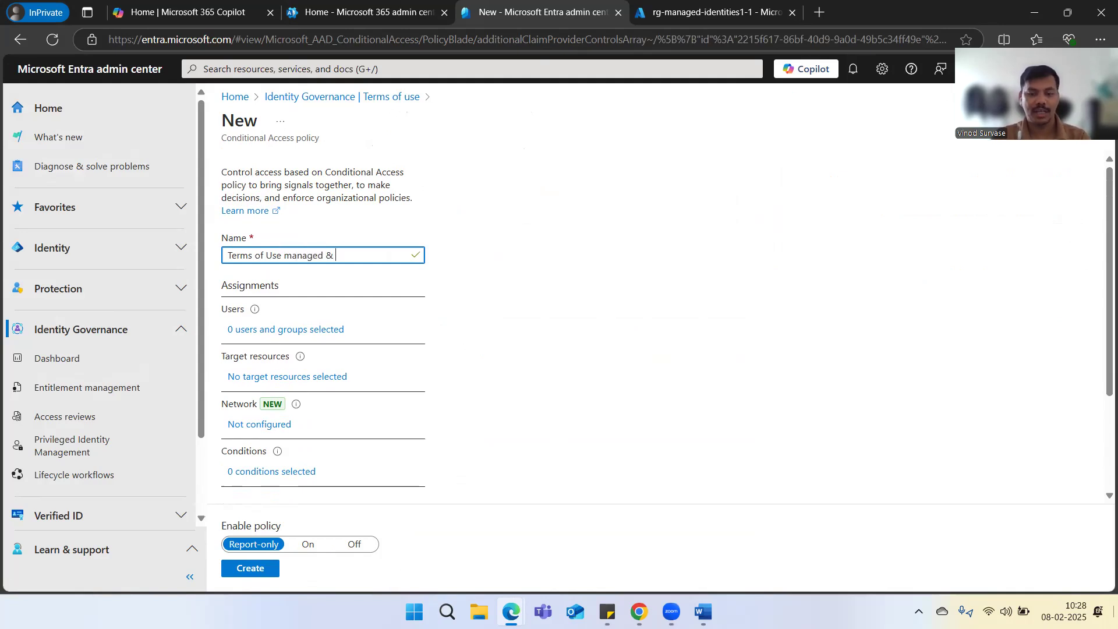
type(" & Unmanaged")
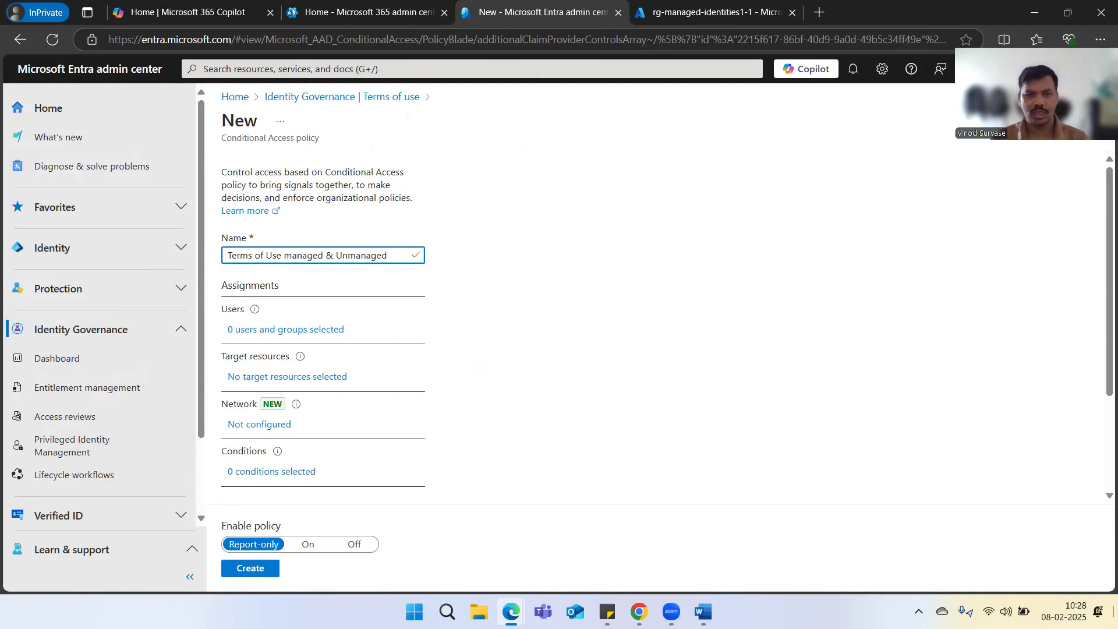
Include all users in the Conditional Access policy's user assignment
scroll(557, 324, "down", 1)
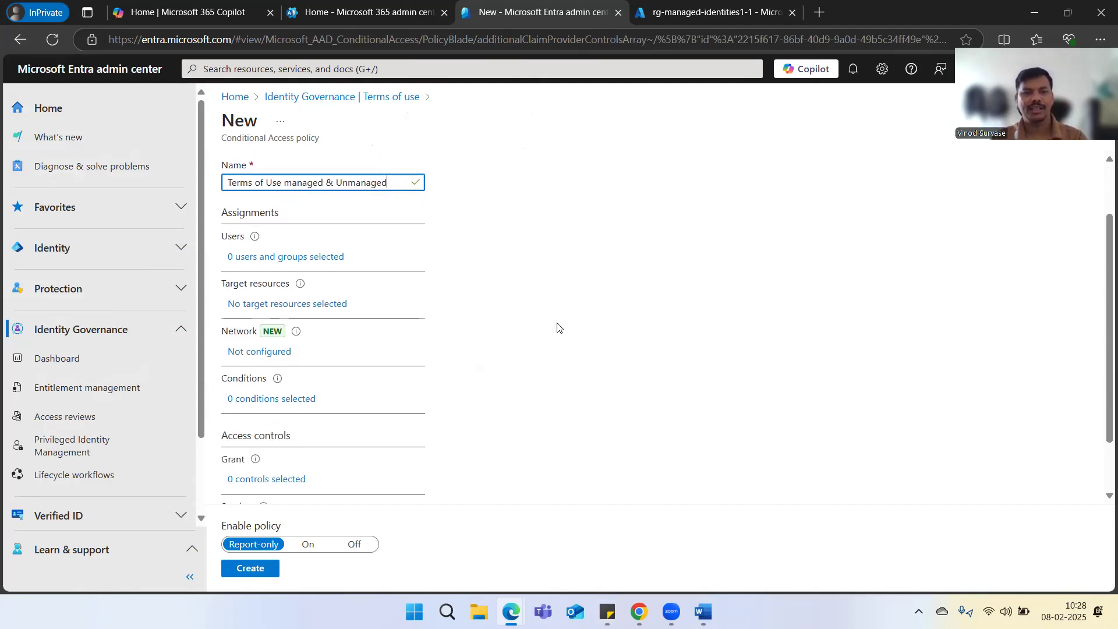
left_click(291, 257)
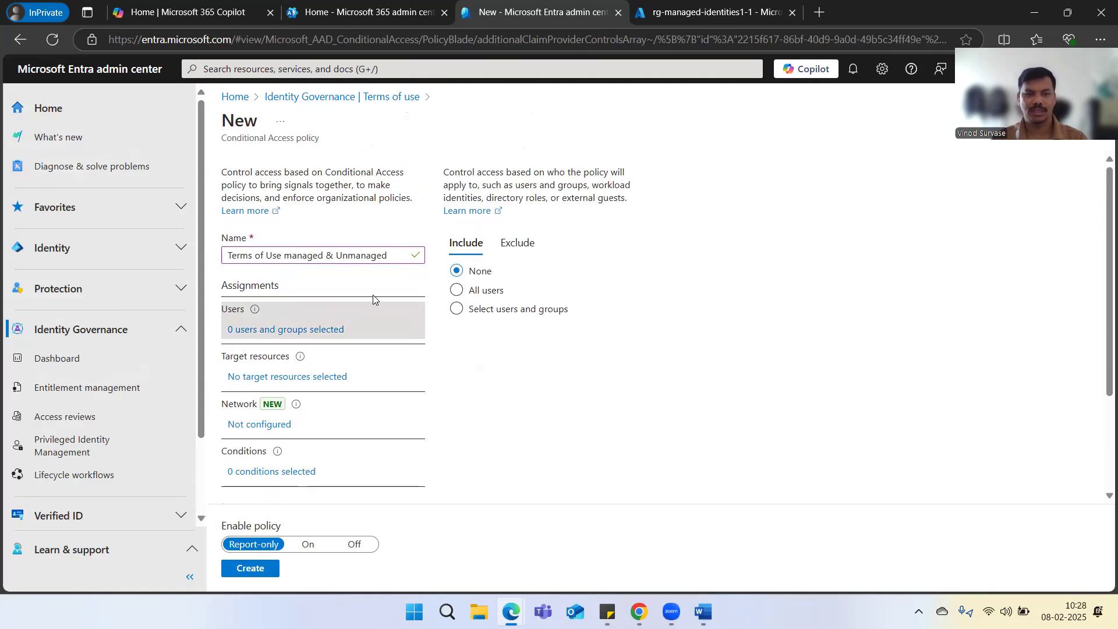
left_click(480, 294)
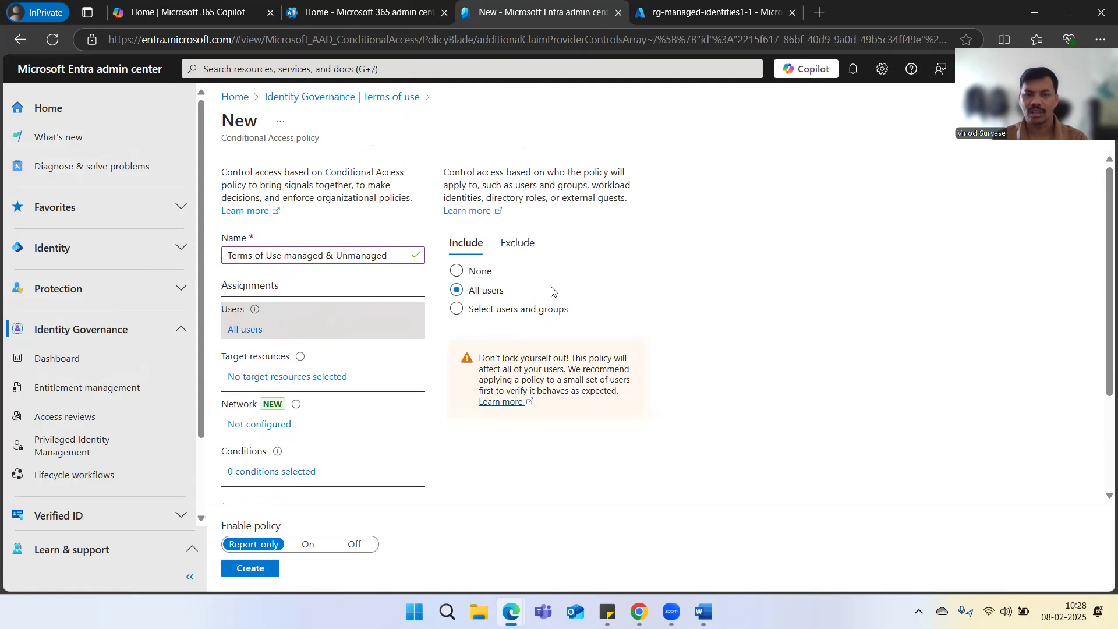
Include all resources (formerly 'All cloud apps') as the policy's target resources
scroll(648, 313, "down", 1)
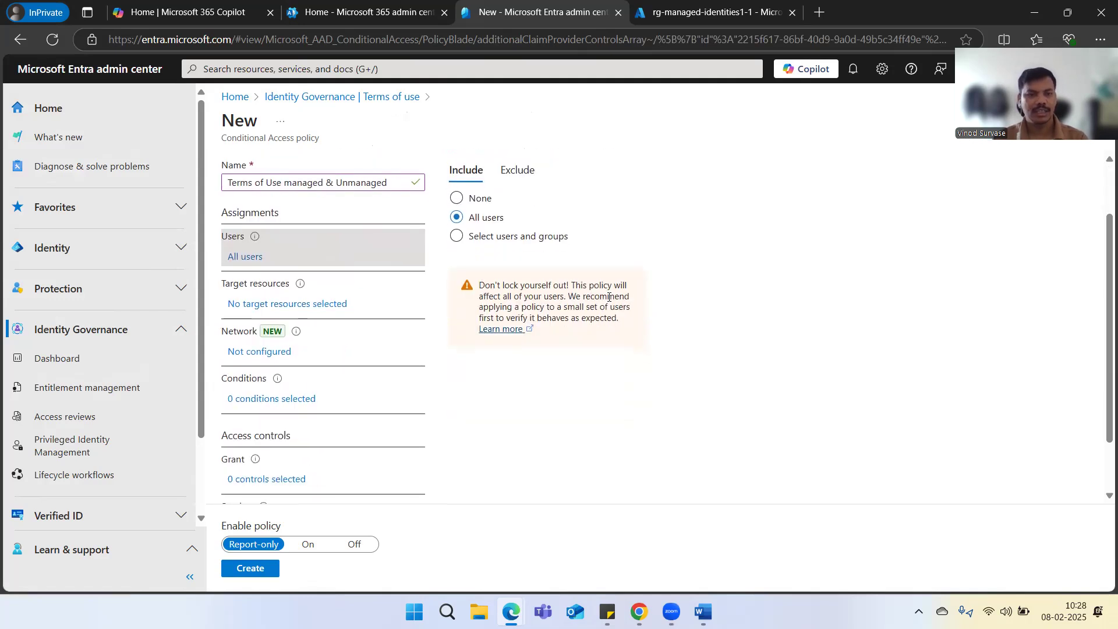
left_click(297, 303)
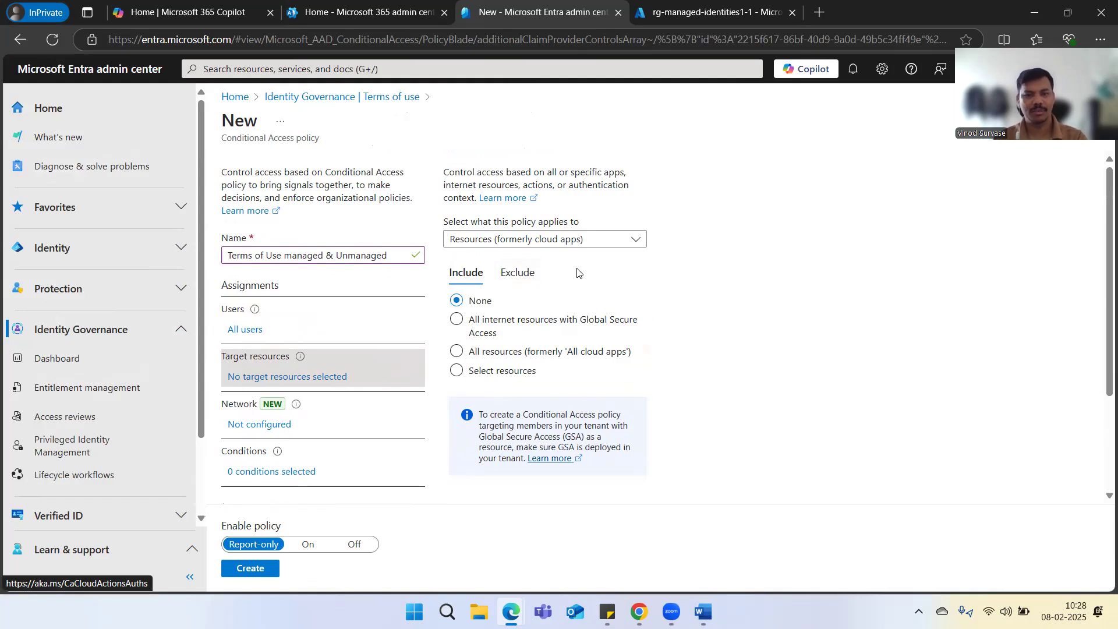
left_click(544, 239)
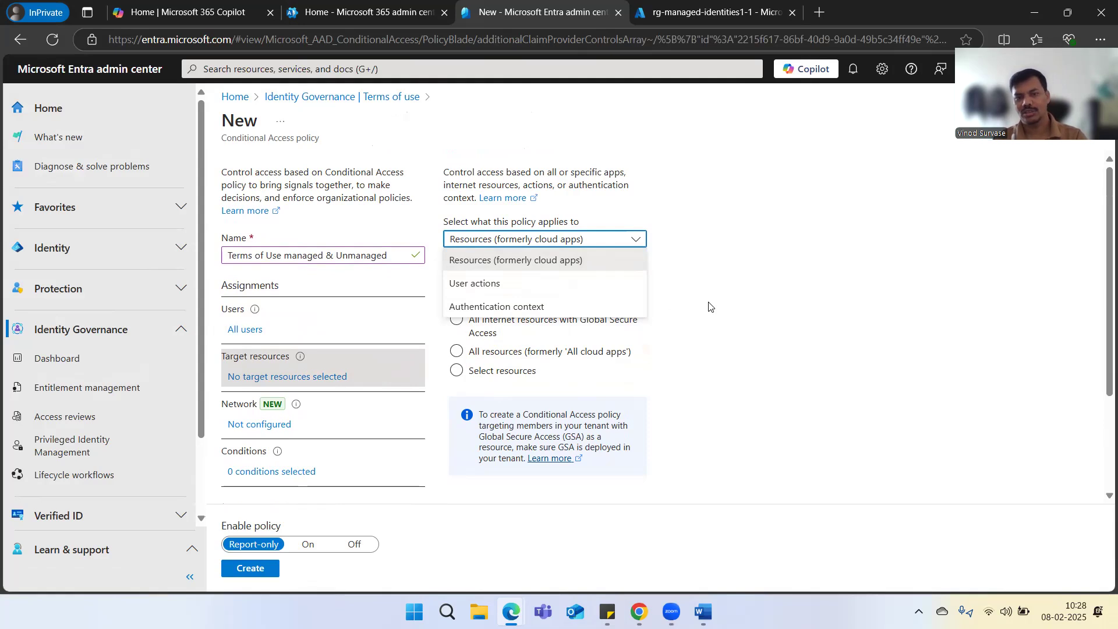
left_click(754, 218)
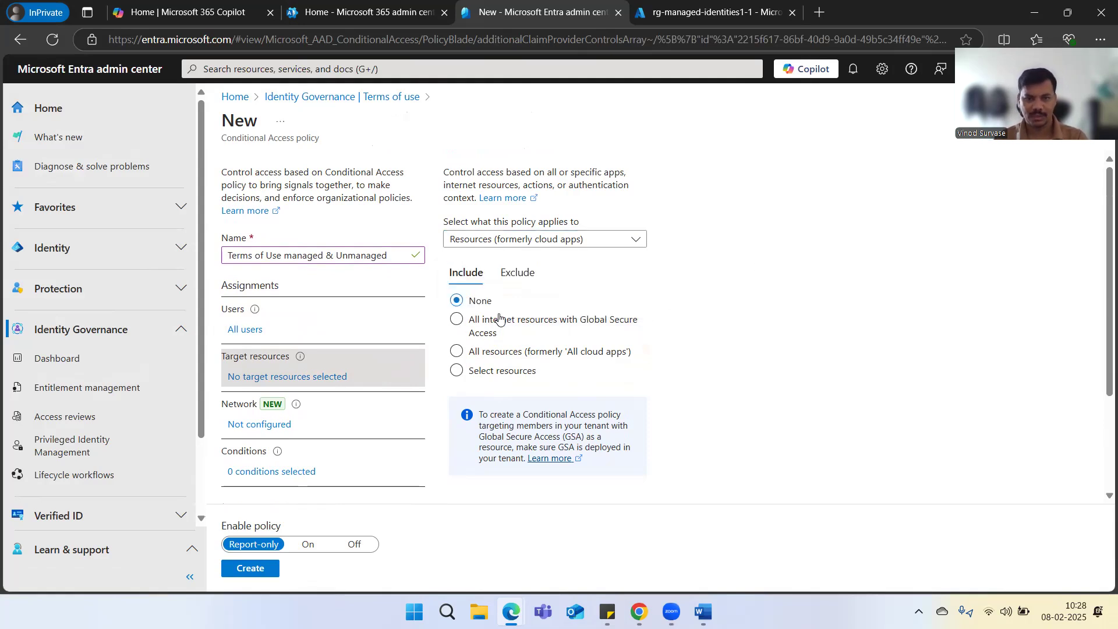
left_click(476, 351)
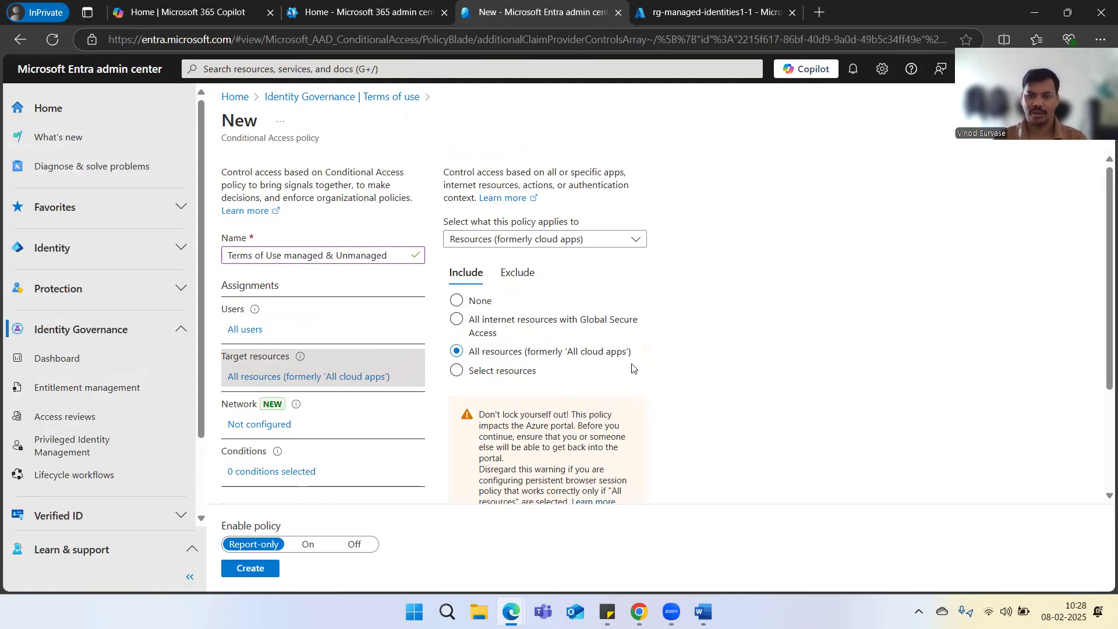
left_click(456, 370)
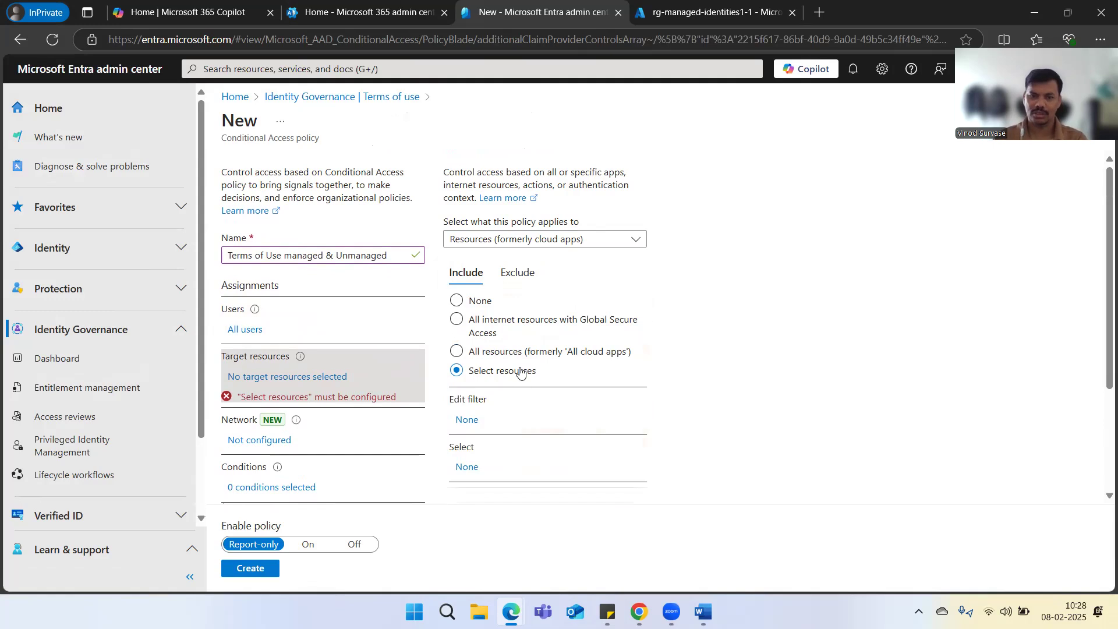
left_click(484, 351)
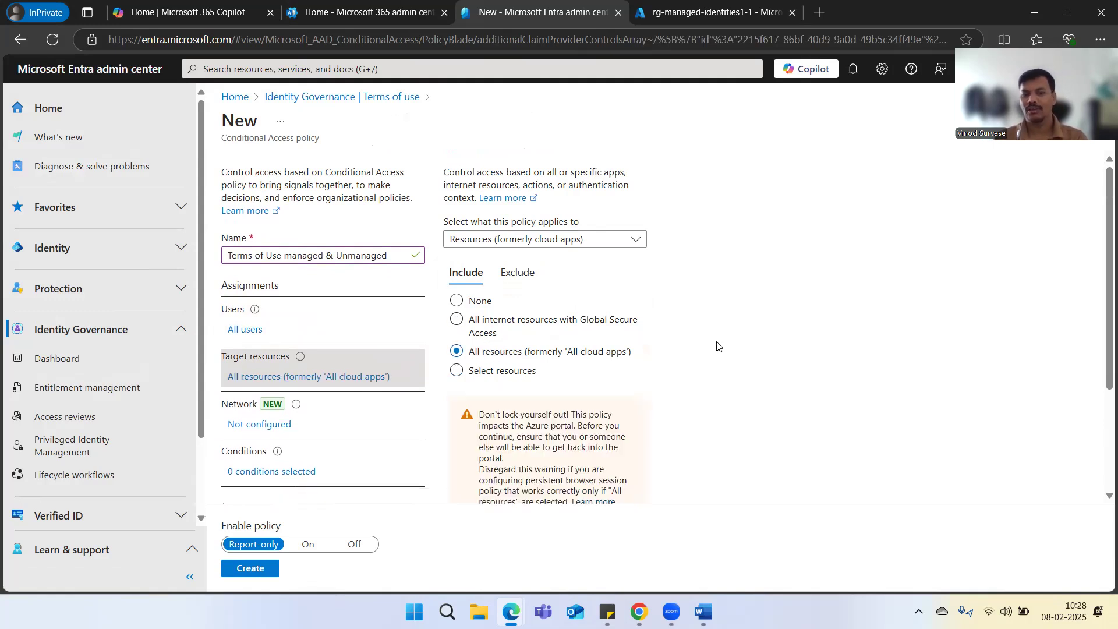
Review the exclusion options for the policy's target resources and the options of its network assignment
scroll(748, 295, "down", 2)
scroll(750, 296, "up", 2)
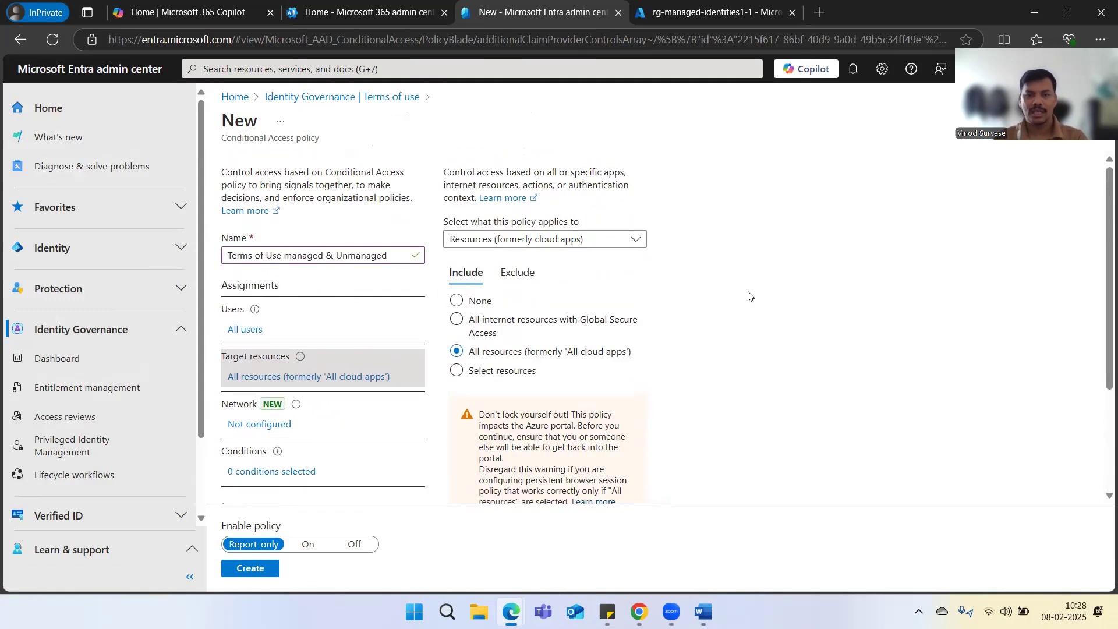
left_click(517, 273)
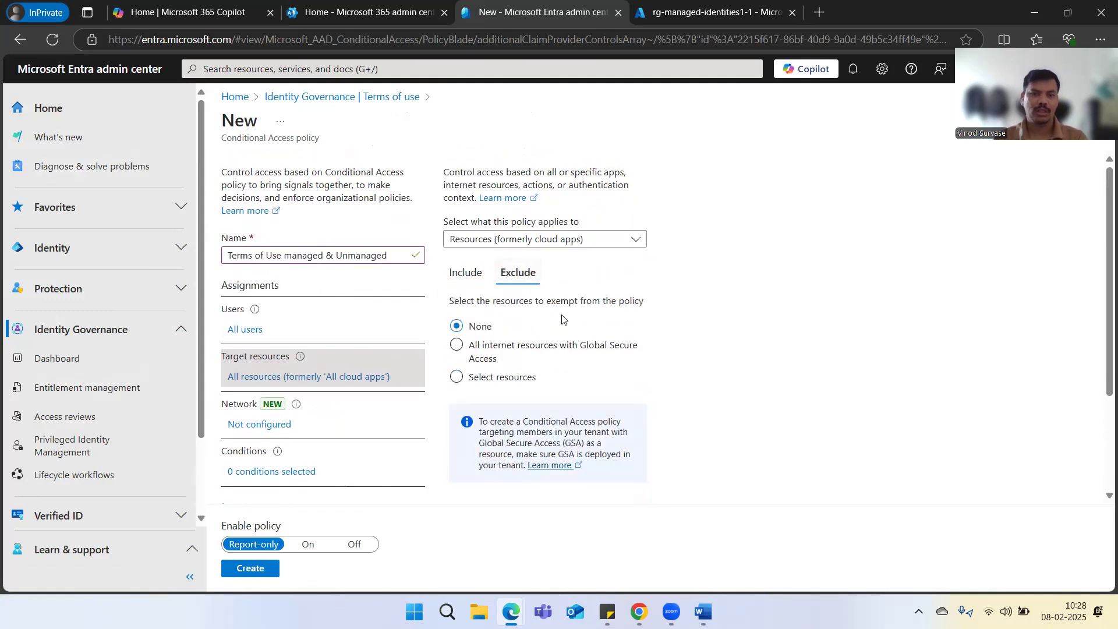
left_click(478, 274)
scroll(308, 352, "down", 2)
left_click(285, 353)
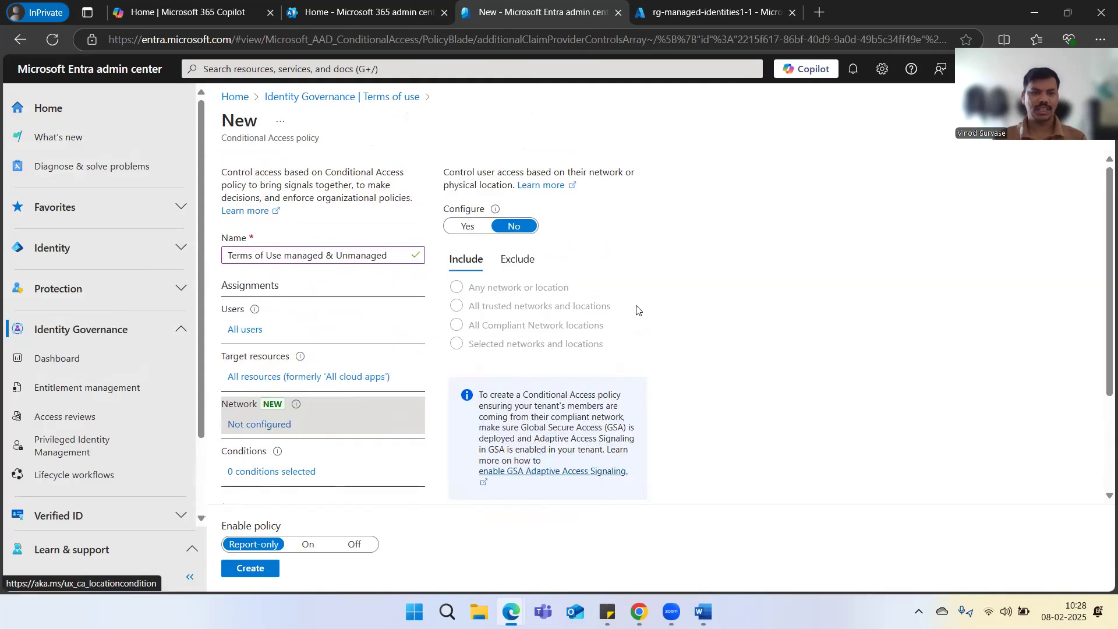
scroll(352, 321, "down", 2)
scroll(352, 330, "up", 2)
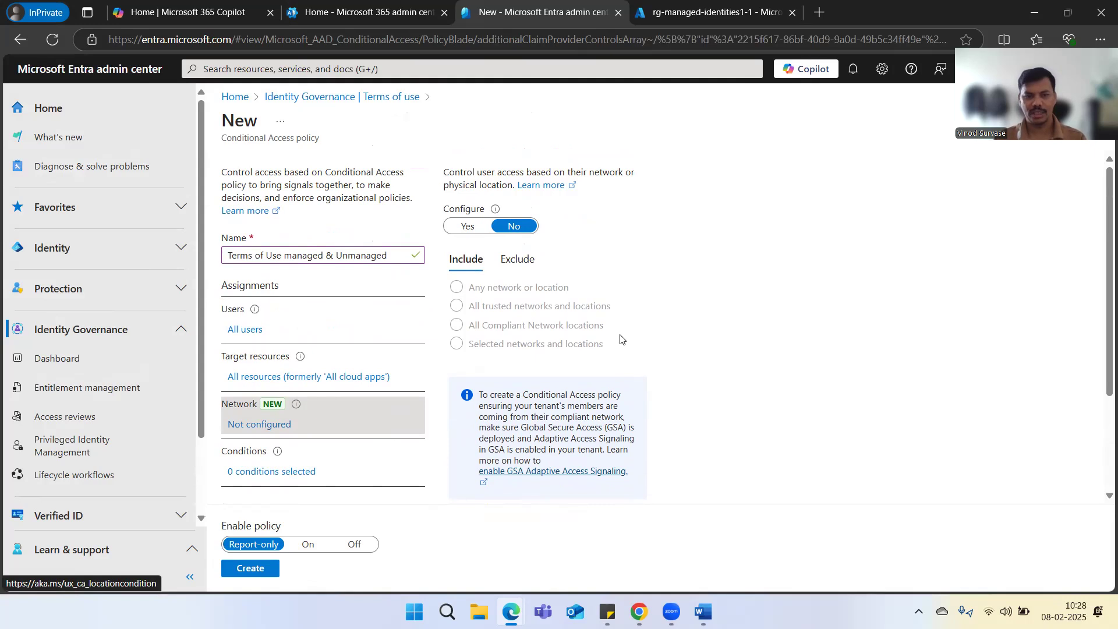
scroll(301, 329, "down", 1)
scroll(301, 330, "down", 2)
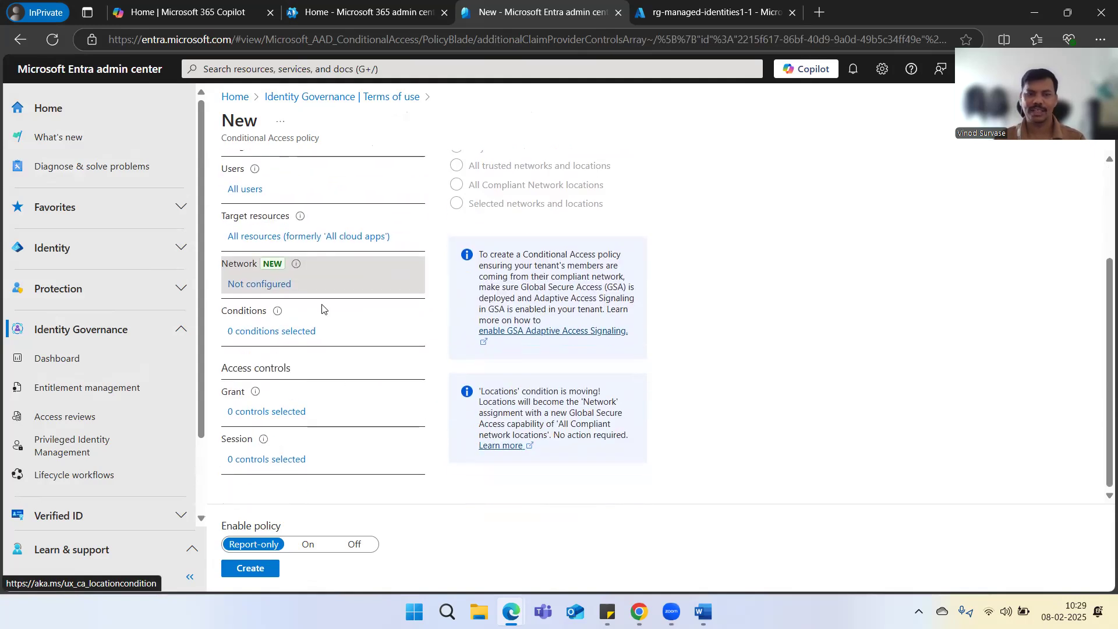
Review the policy's available conditions, including the filter for devices settings
left_click(257, 337)
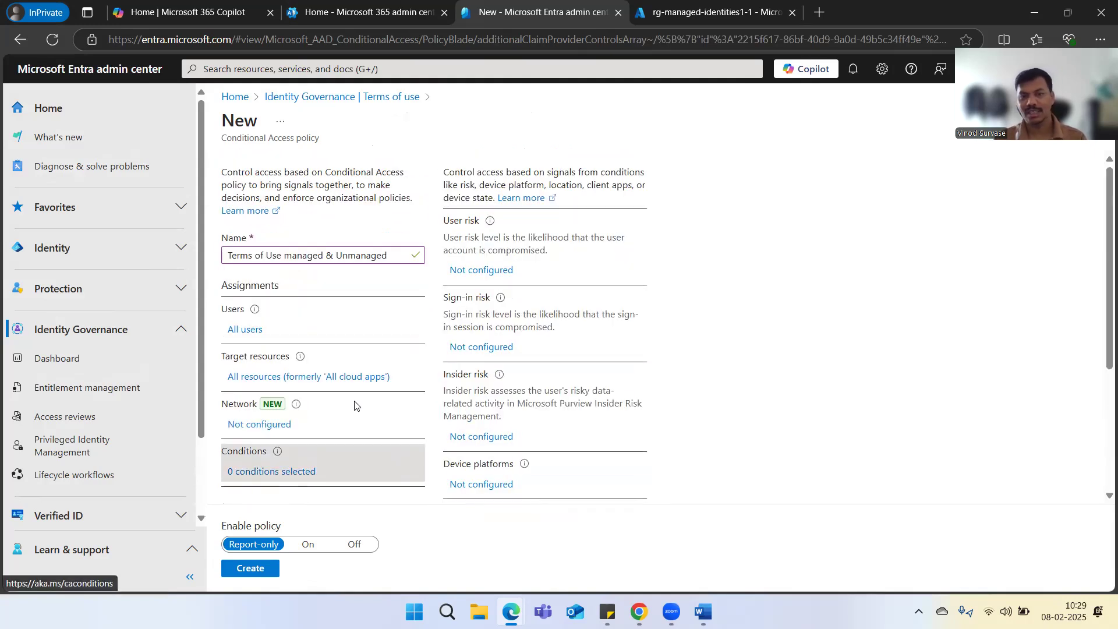
scroll(742, 342, "down", 3)
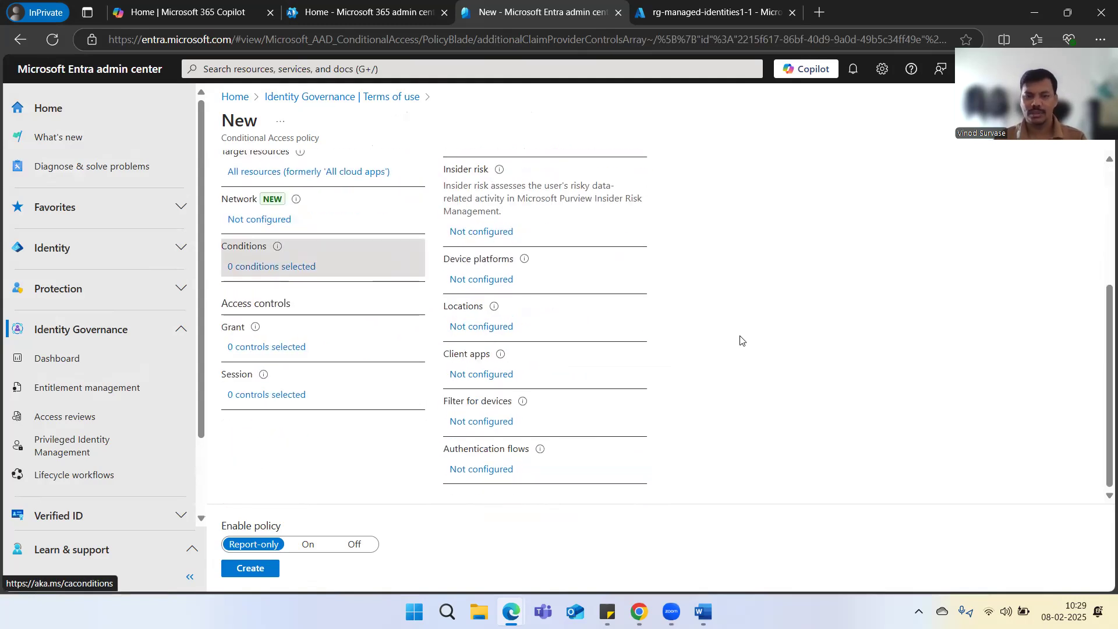
scroll(741, 341, "up", 3)
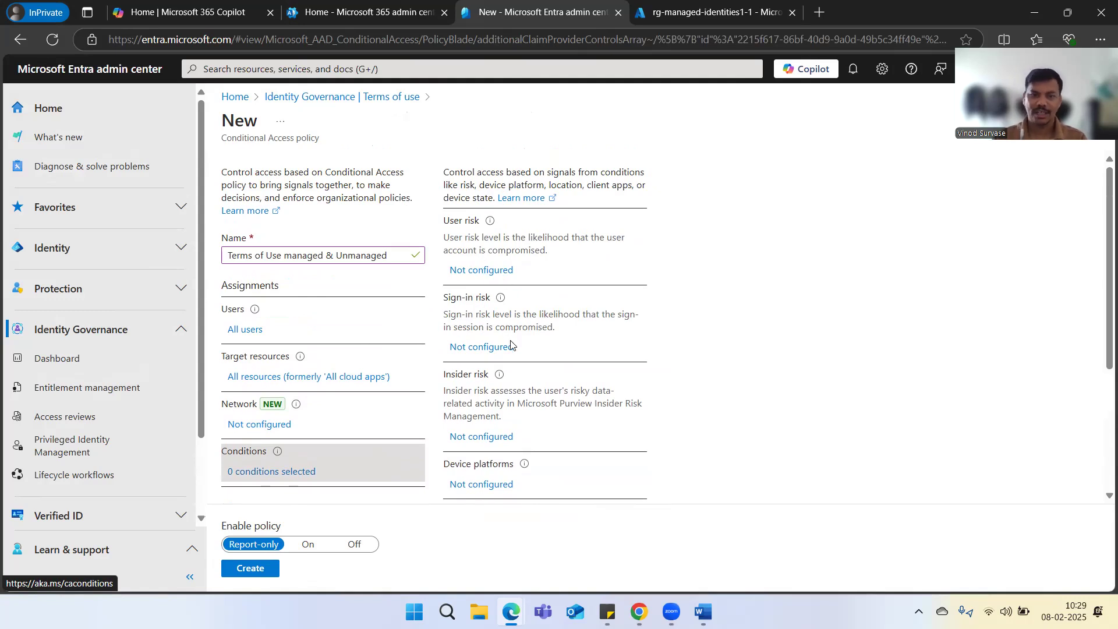
scroll(559, 347, "down", 1)
scroll(559, 348, "down", 2)
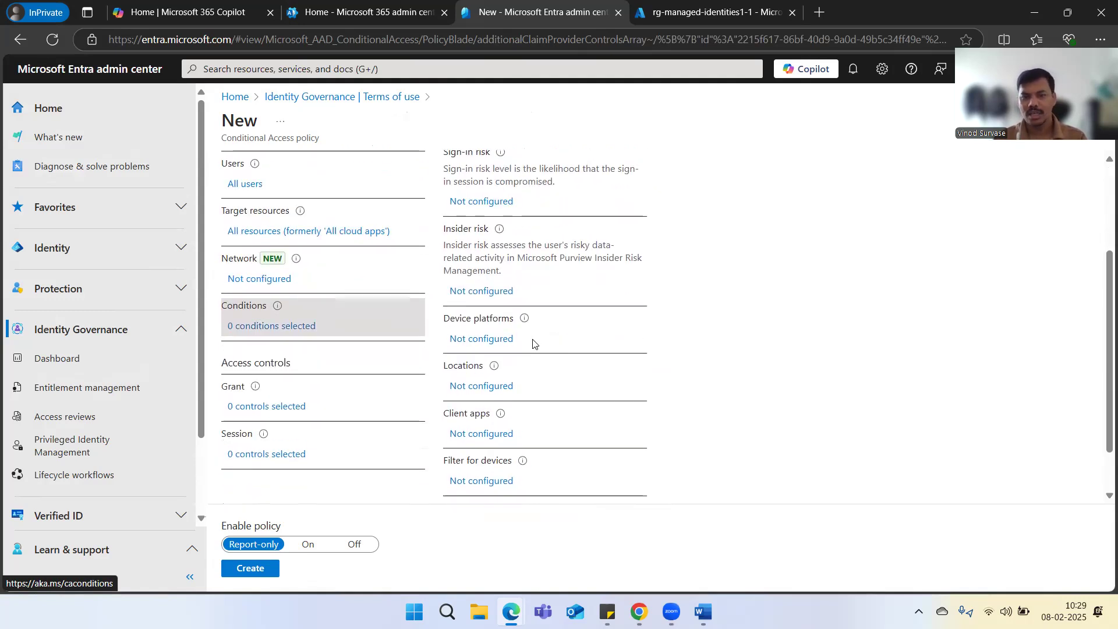
scroll(526, 343, "down", 1)
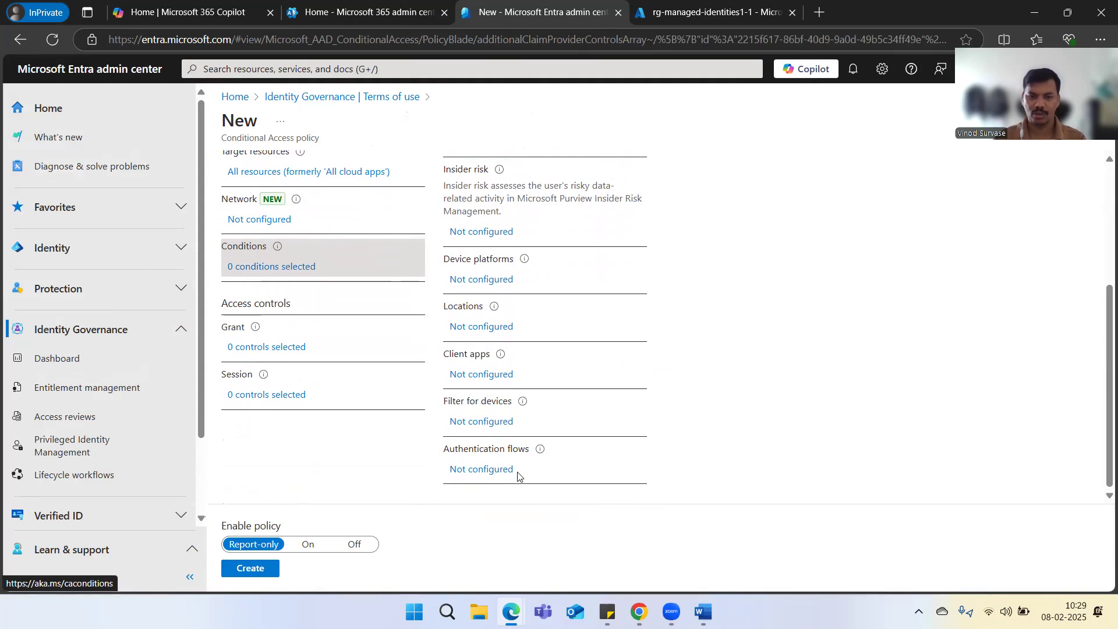
left_click(496, 424)
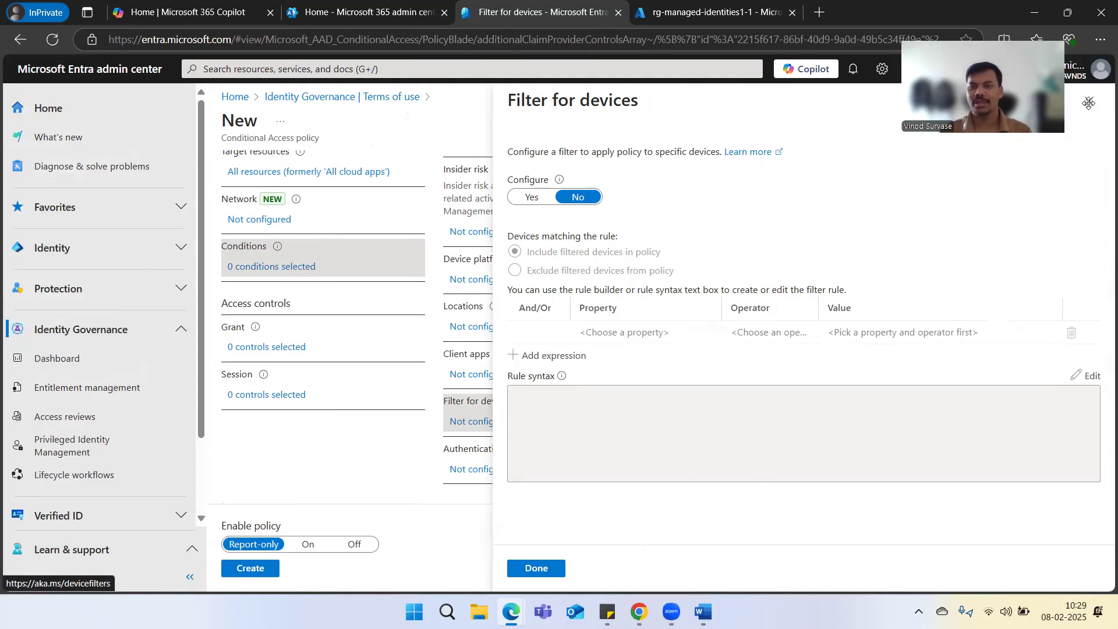
left_click(1089, 103)
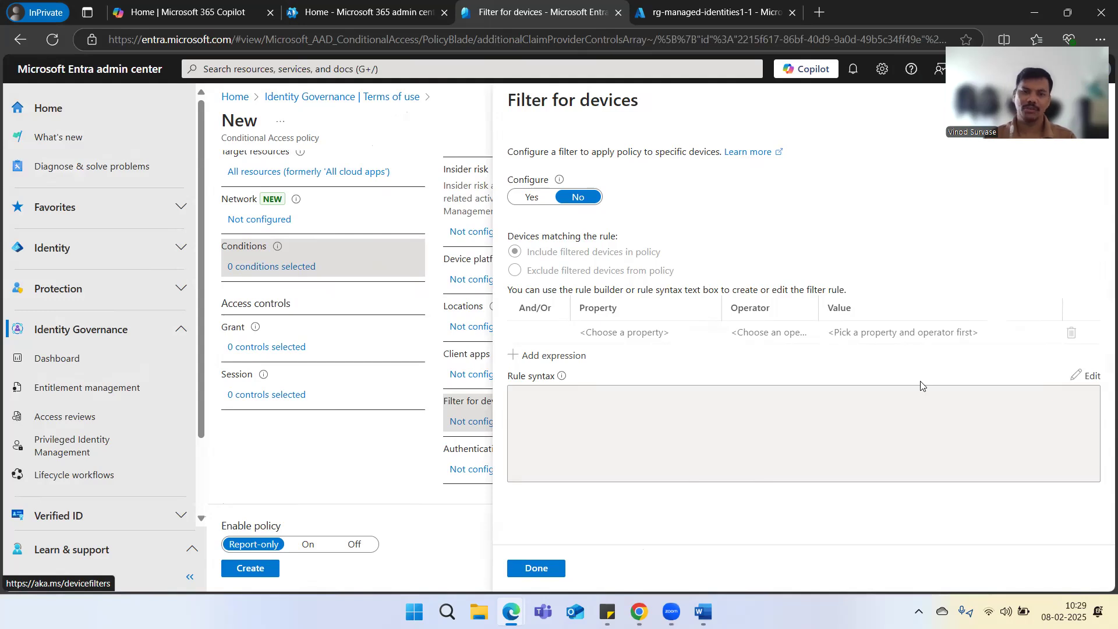
scroll(829, 350, "up", 3)
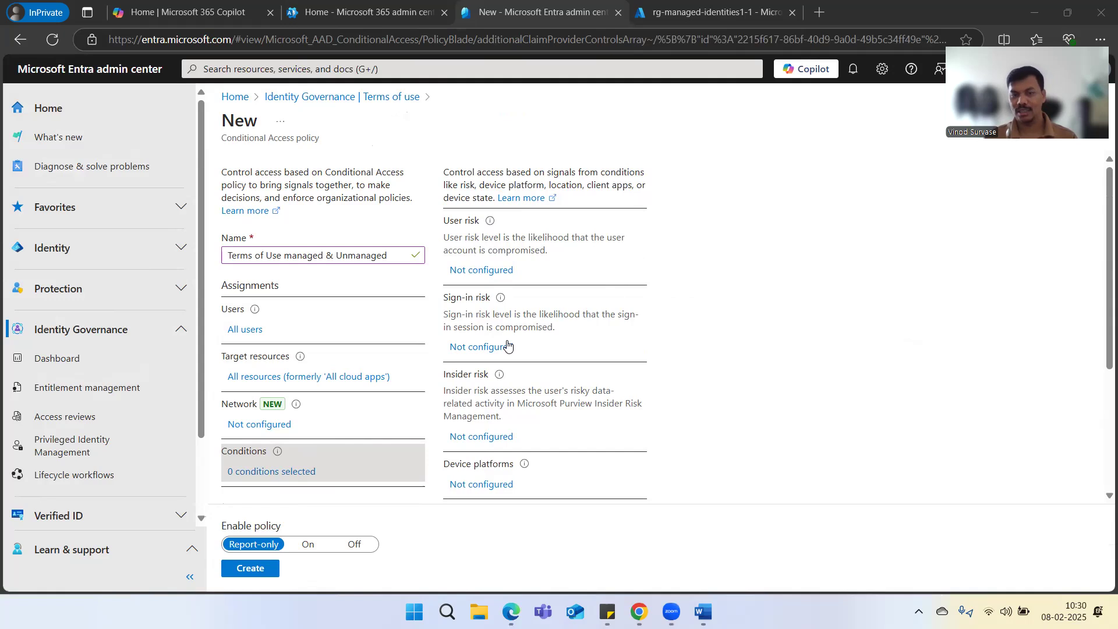
Configure the client apps condition to include Browser, Mobile apps and desktop clients, Exchange ActiveSync clients and Other clients
scroll(528, 364, "down", 1)
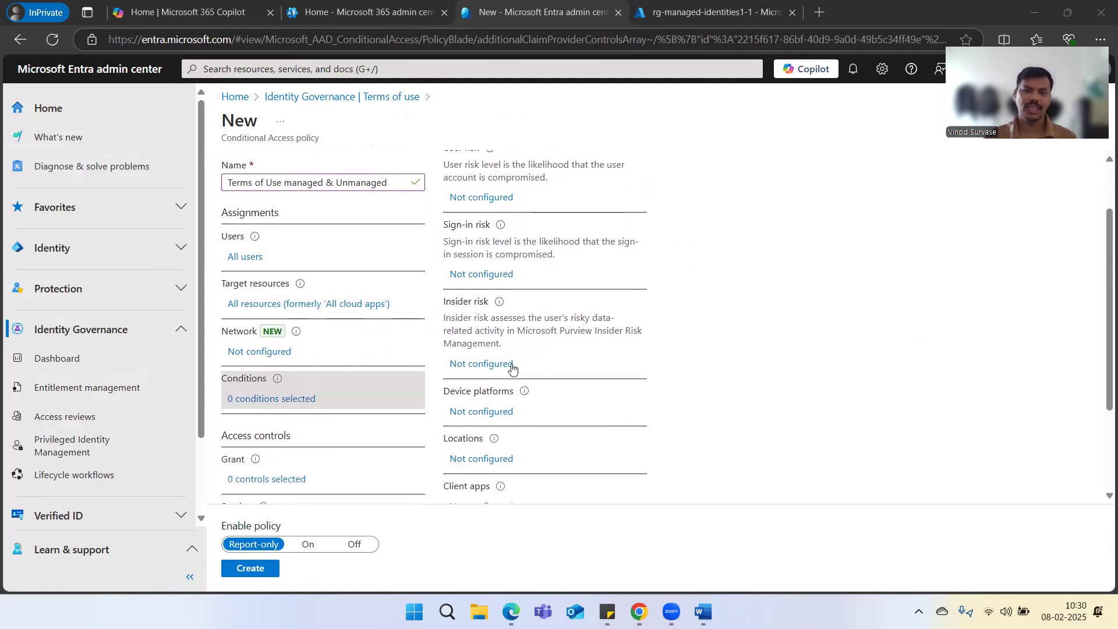
scroll(516, 396, "down", 1)
scroll(508, 394, "down", 1)
left_click(498, 376)
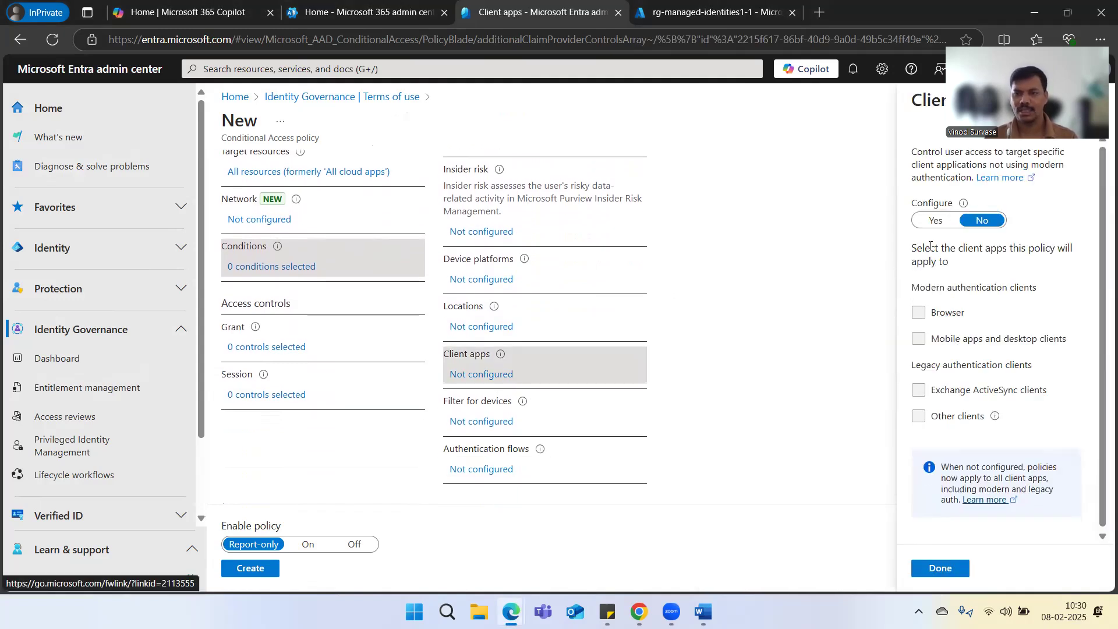
left_click(936, 220)
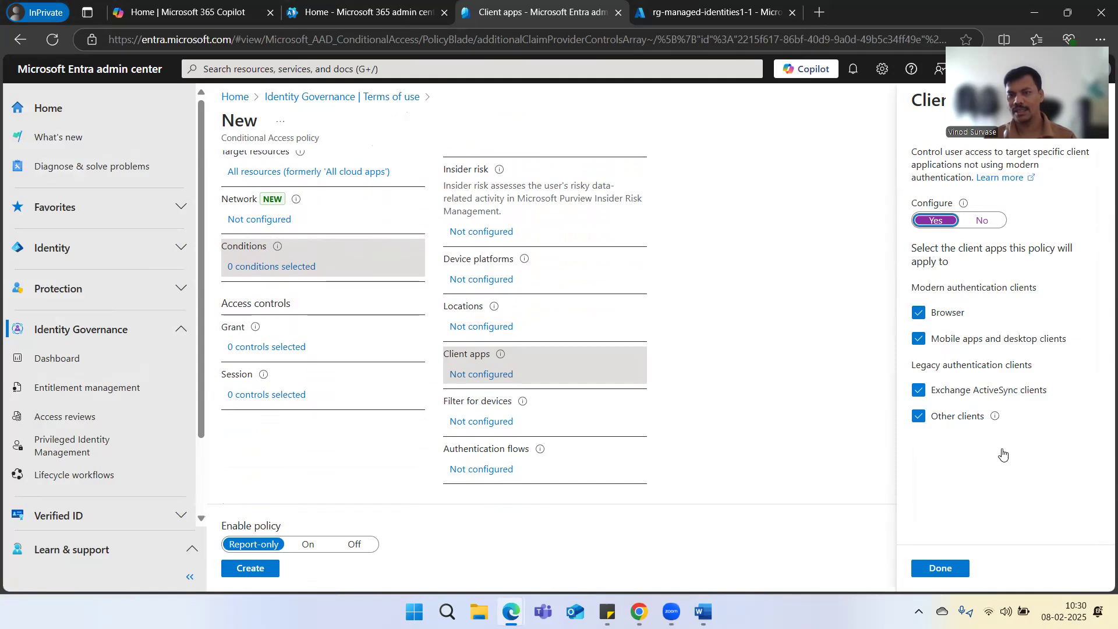
left_click(919, 418)
left_click(918, 417)
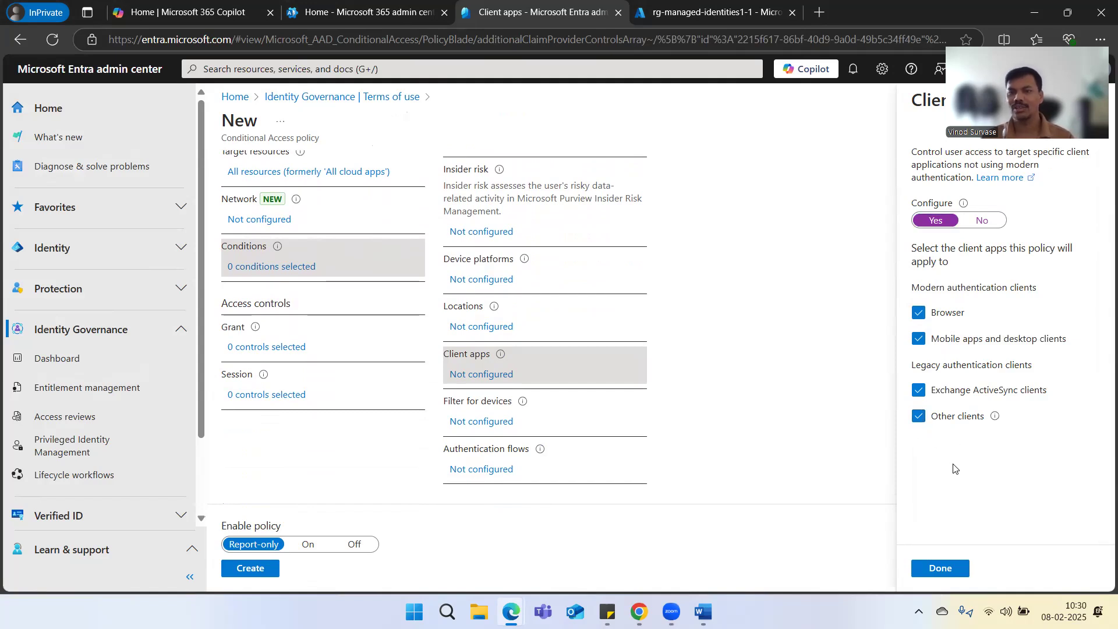
left_click(946, 569)
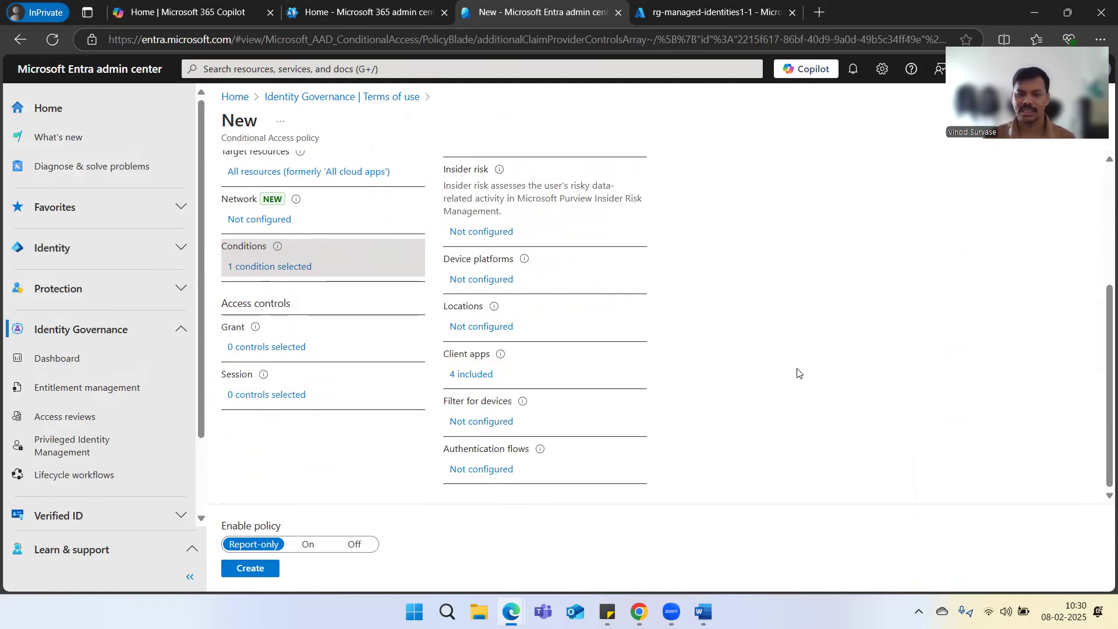
Require "Org-wide Tearms of Use for Managed and unmanaged" in the policy's grant controls
left_click(240, 352)
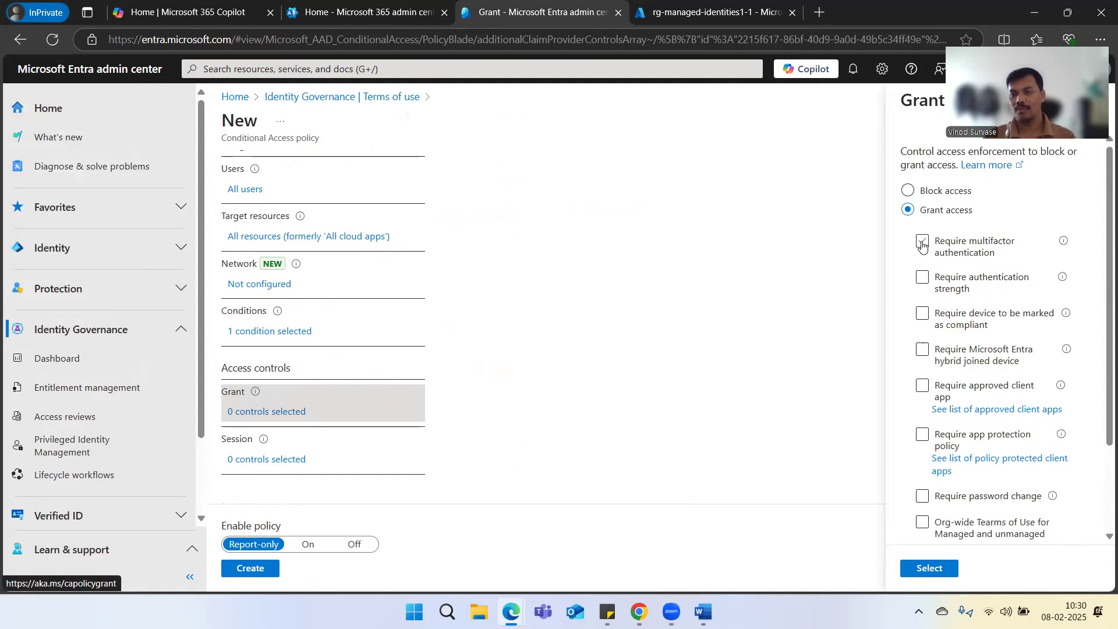
left_click(923, 349)
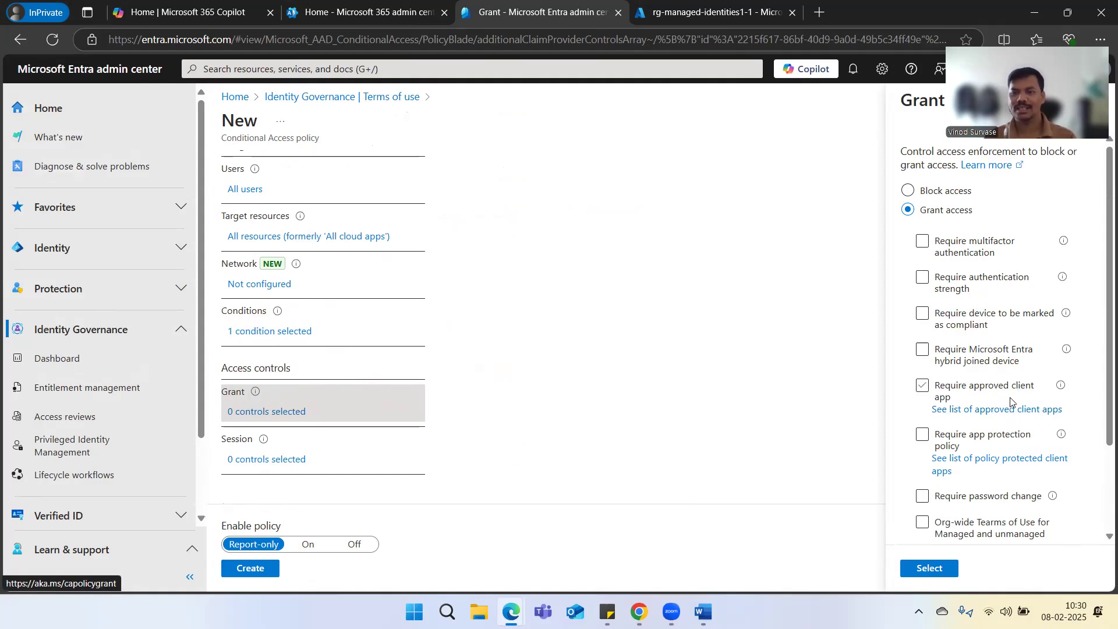
scroll(990, 390, "down", 3)
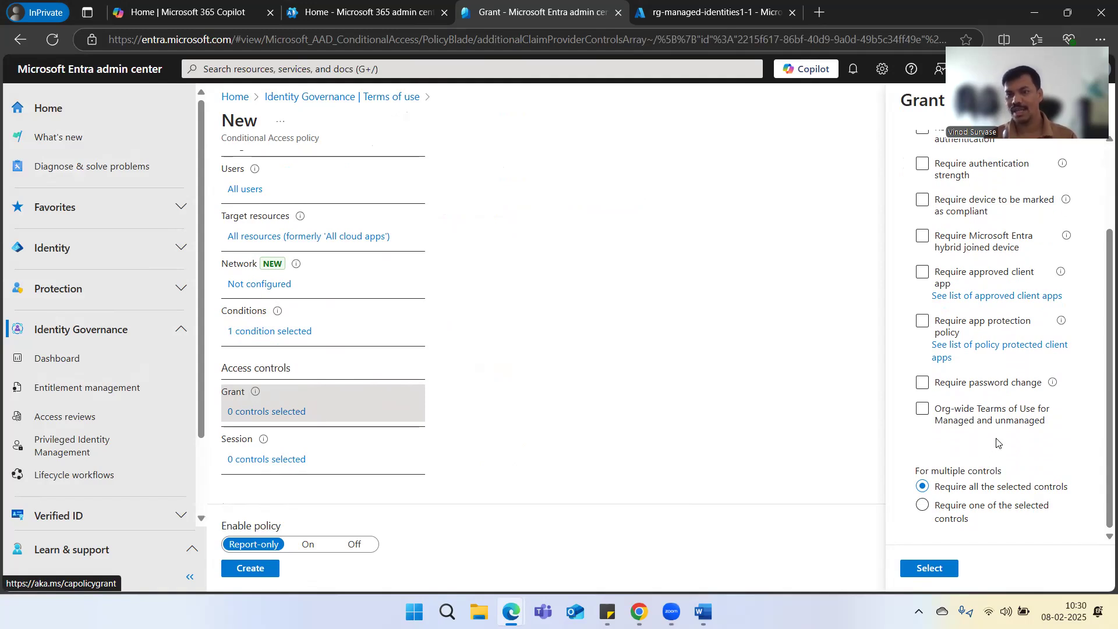
left_click(924, 410)
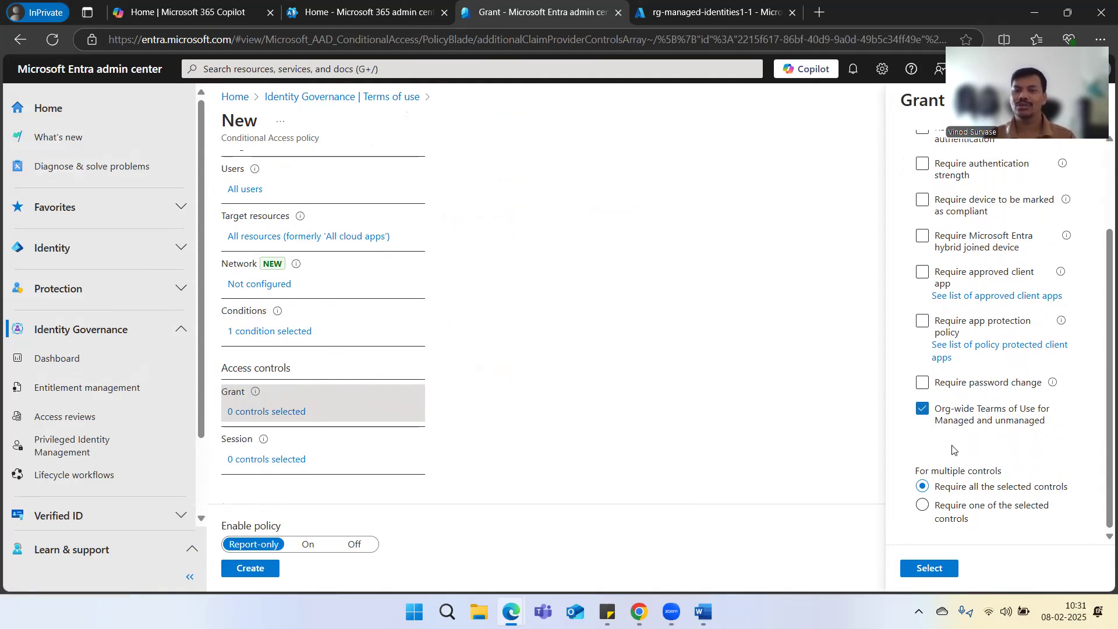
Add the multifactor authentication requirement and apply the grant controls with all selected controls required
scroll(953, 449, "up", 3)
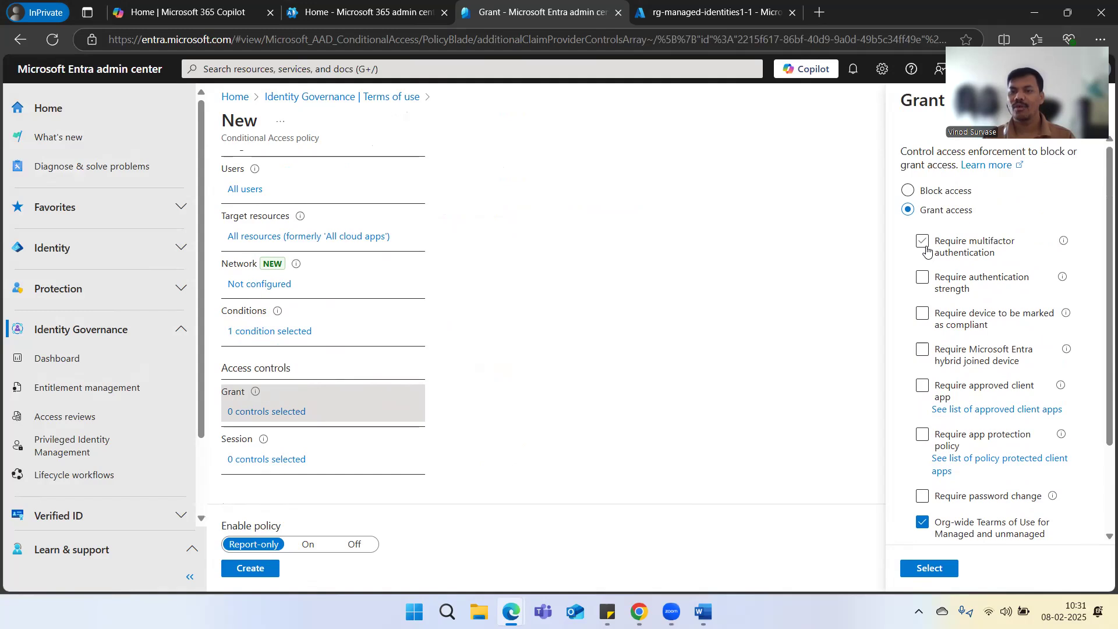
left_click(927, 248)
scroll(966, 326, "down", 5)
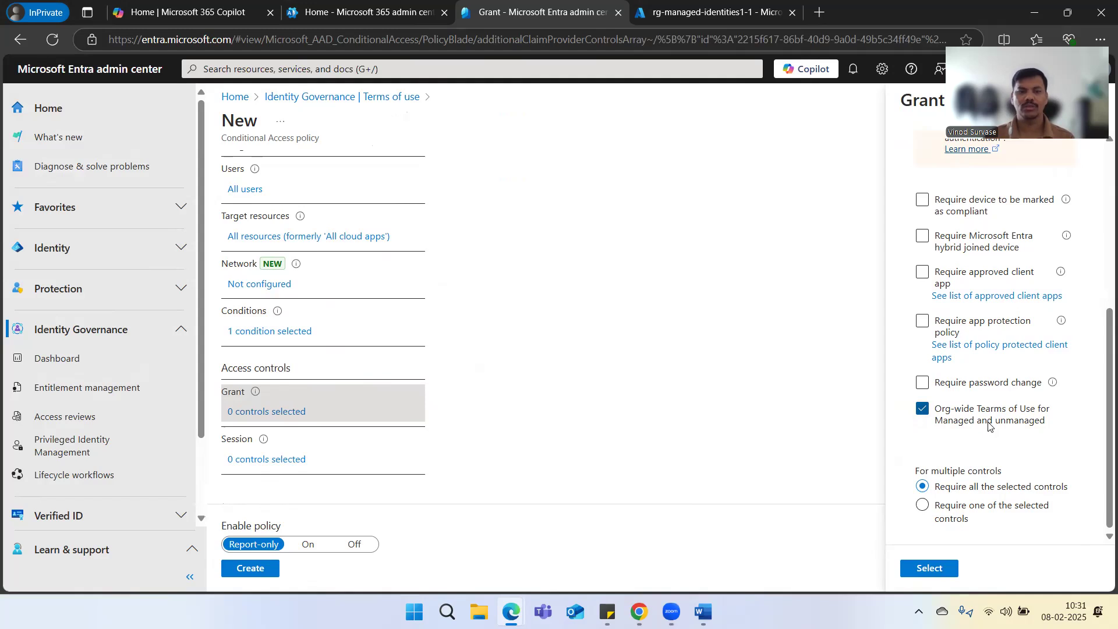
scroll(988, 426, "up", 5)
scroll(988, 424, "down", 5)
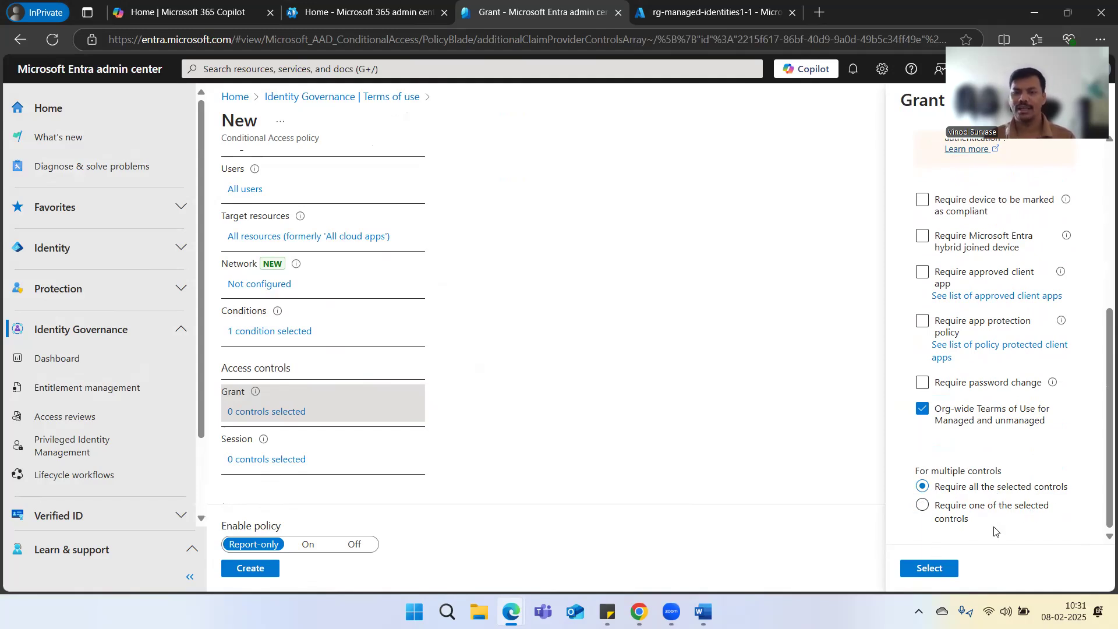
left_click(939, 567)
Check the session controls and create the policy in report-only mode with the current user excluded
scroll(697, 308, "down", 2)
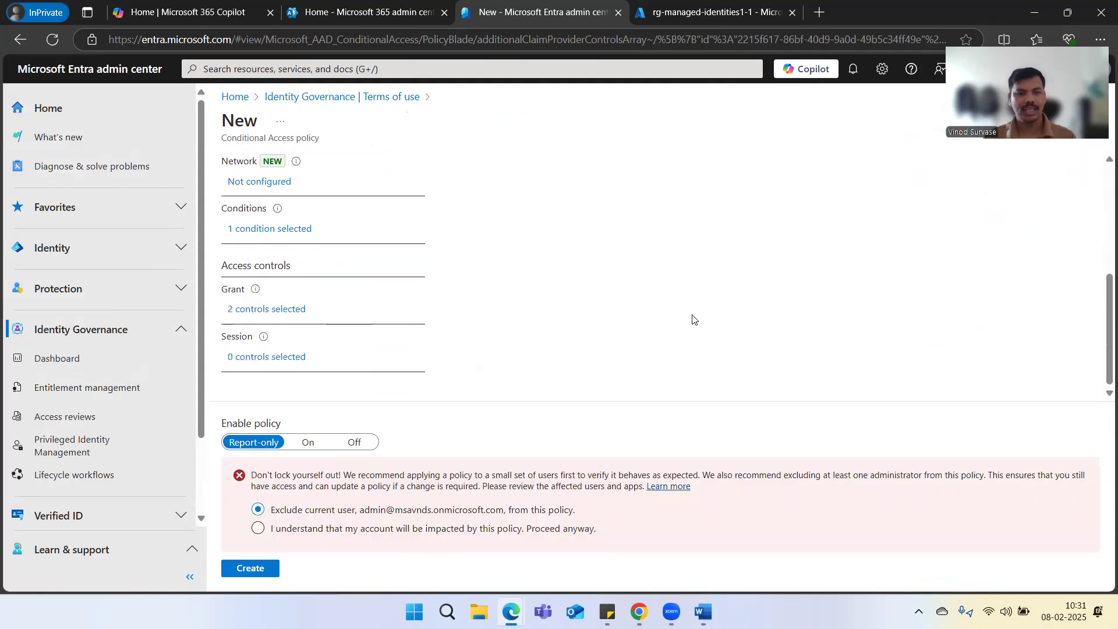
left_click(279, 357)
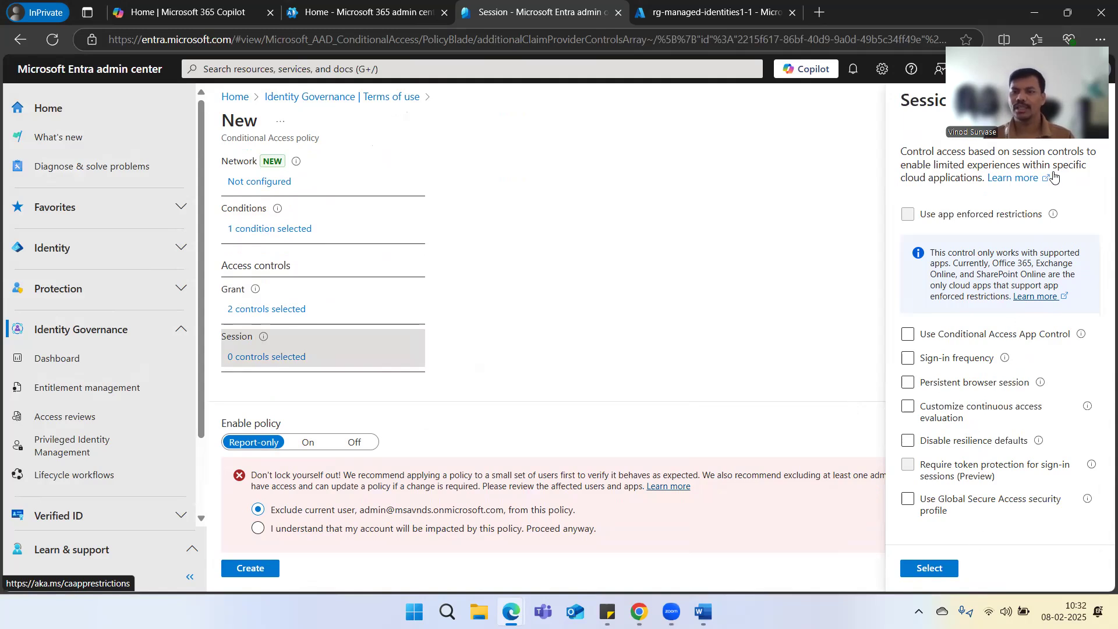
left_click(1101, 100)
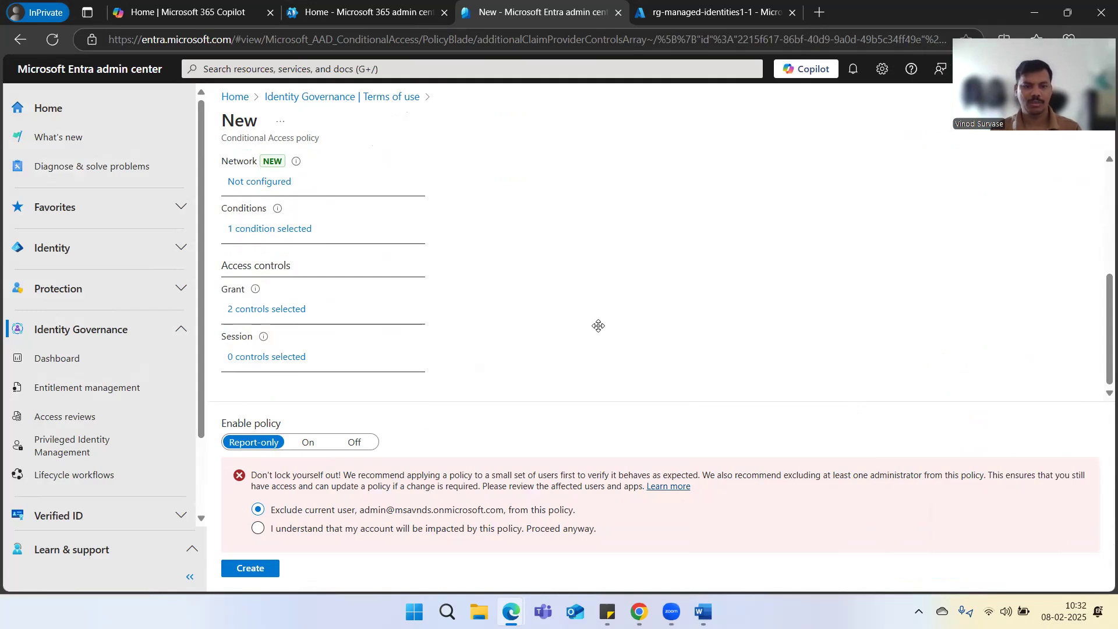
scroll(594, 378, "up", 5)
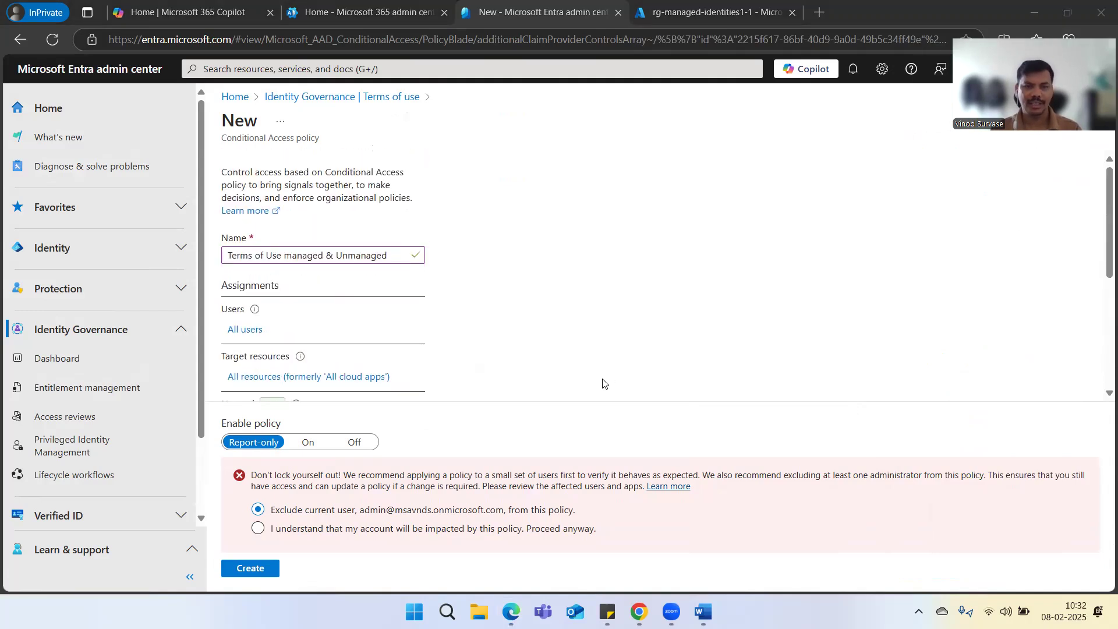
scroll(539, 343, "down", 5)
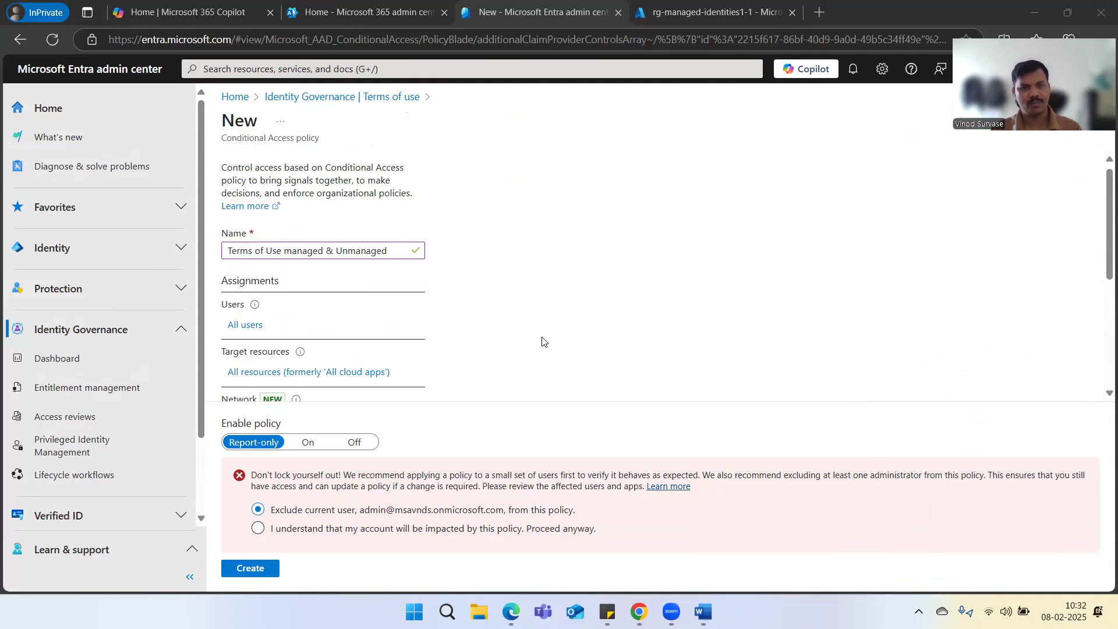
left_click(249, 569)
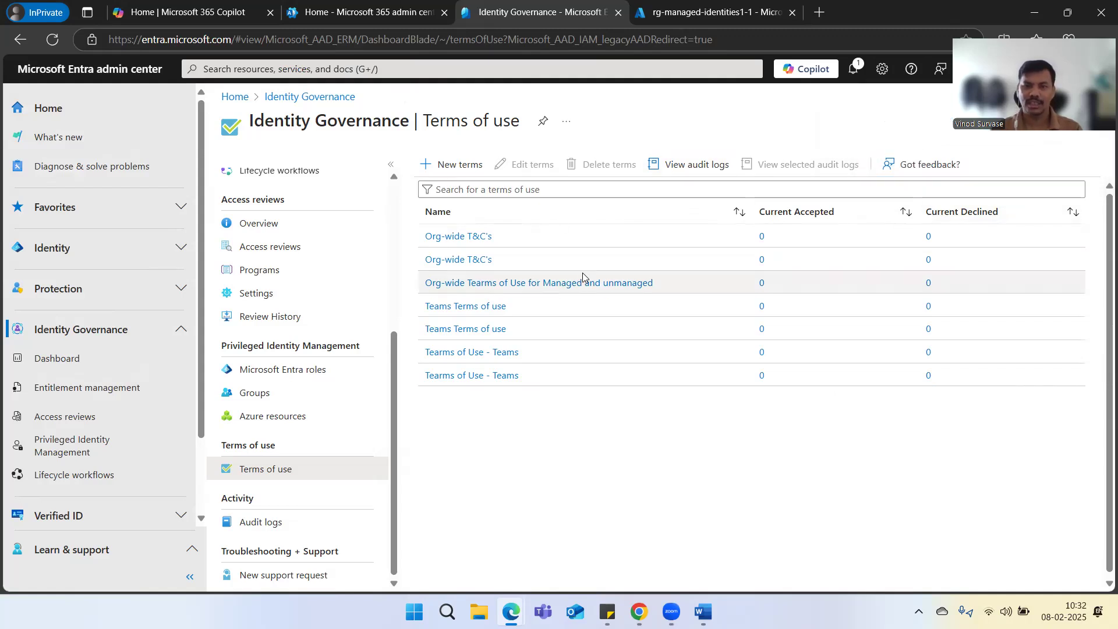
Review the details and the languages and version history of "Org-wide Tearms of Use for Managed and unmanaged"
left_click(553, 290)
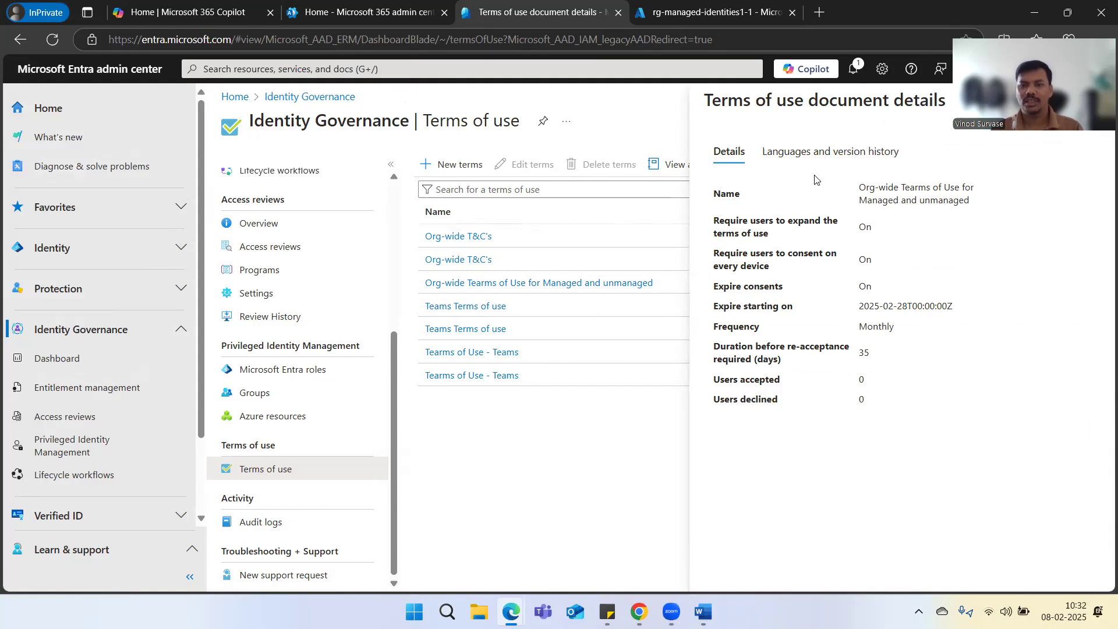
left_click(827, 152)
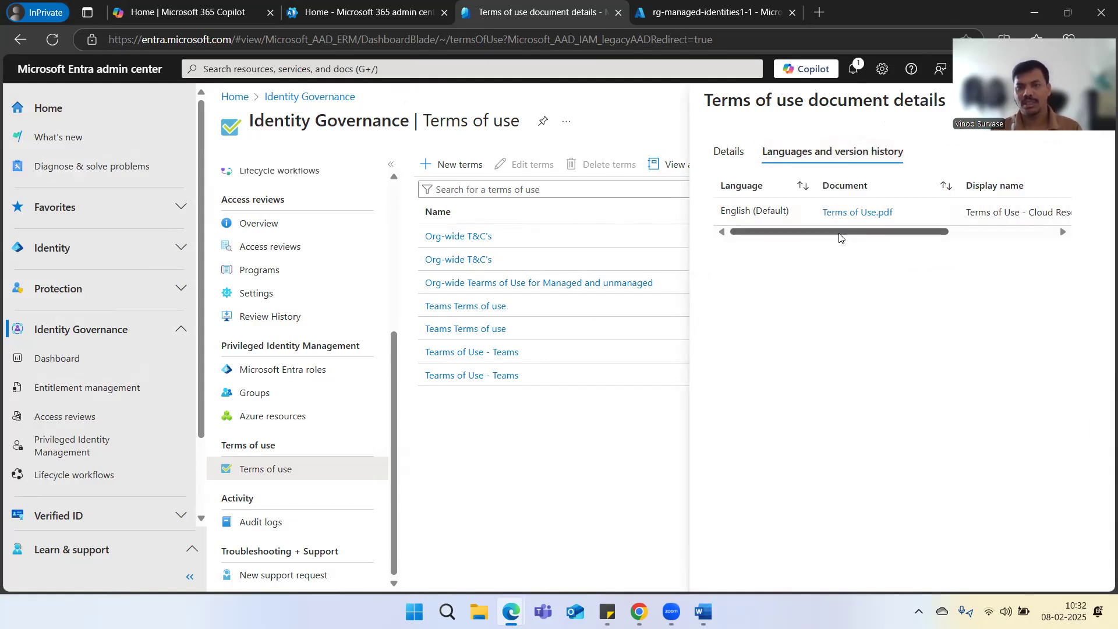
left_click_drag(837, 238, 786, 221)
left_click(733, 152)
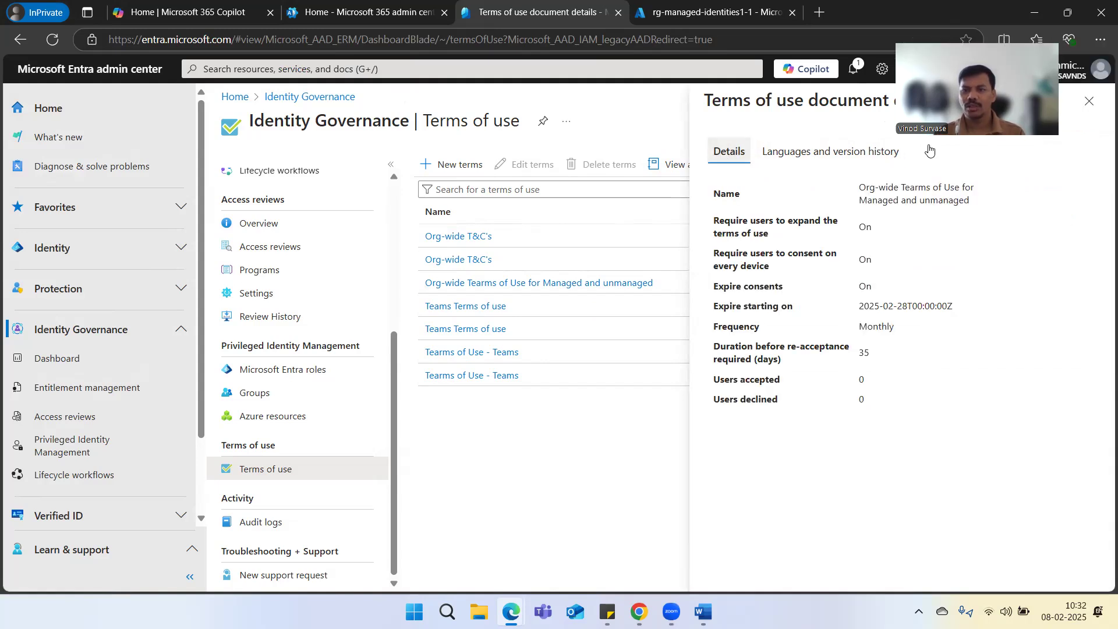
left_click(1089, 101)
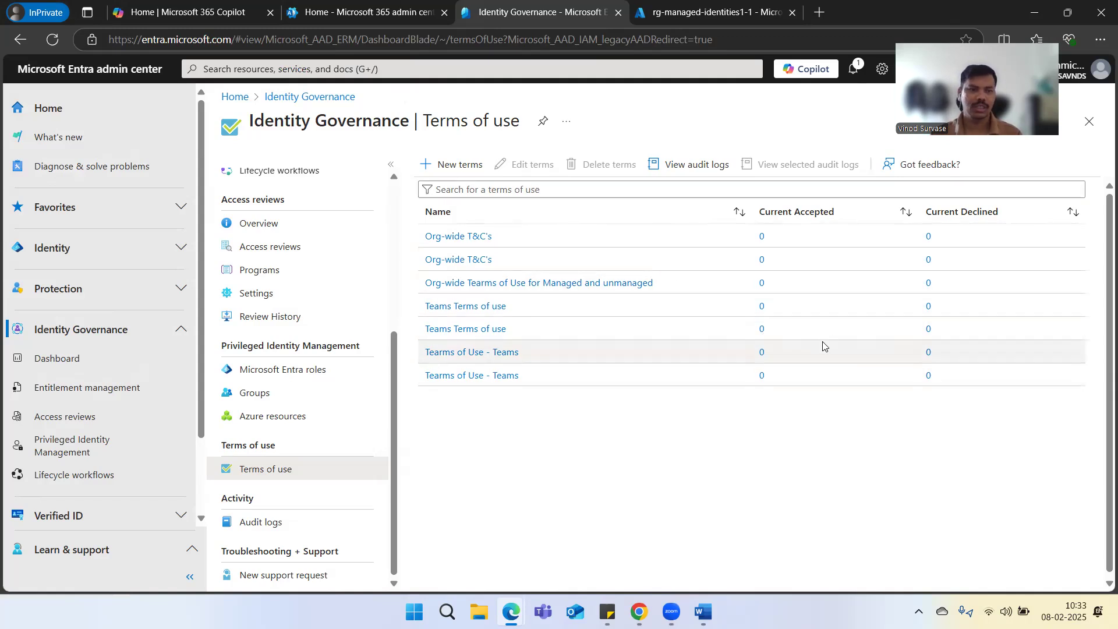
Open the list of Conditional Access policies in the Protection area
scroll(291, 409, "up", 5)
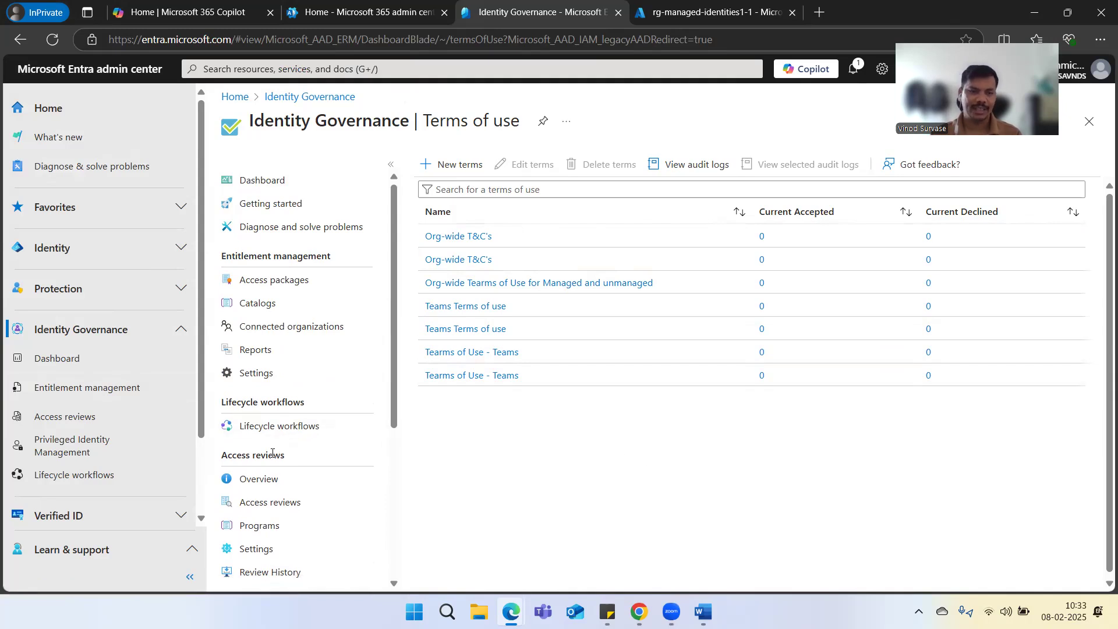
left_click(140, 339)
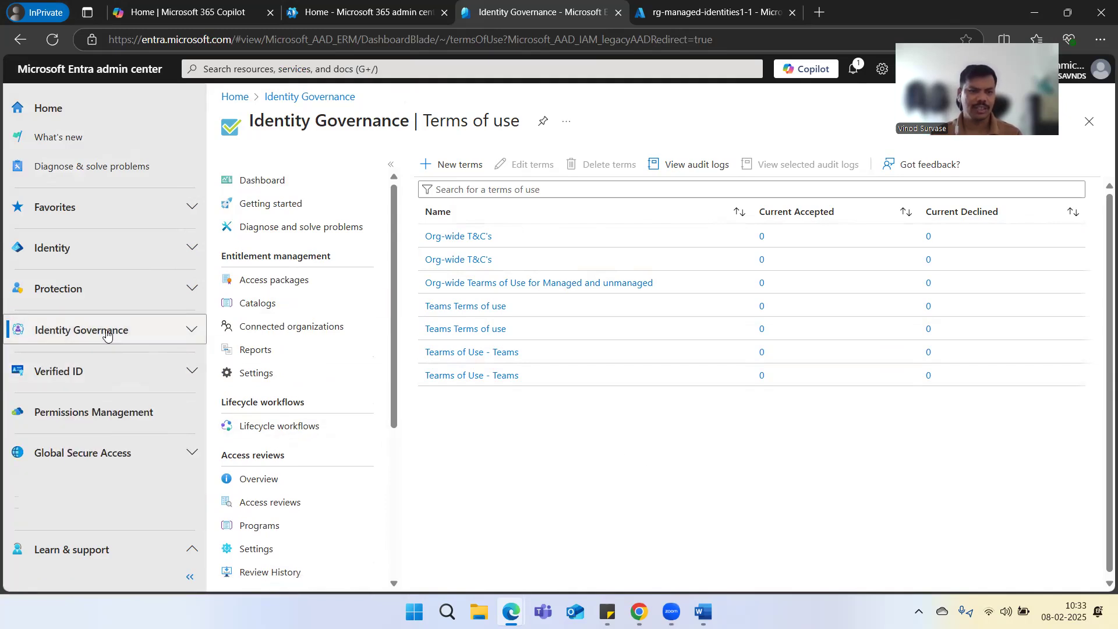
left_click(110, 289)
left_click(88, 349)
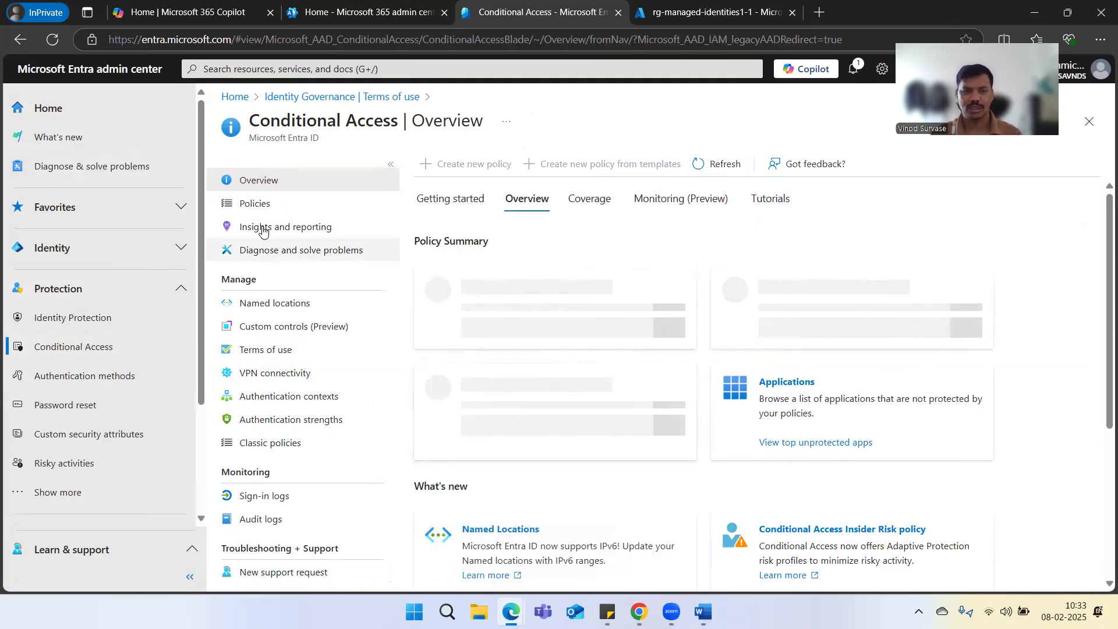
left_click(263, 205)
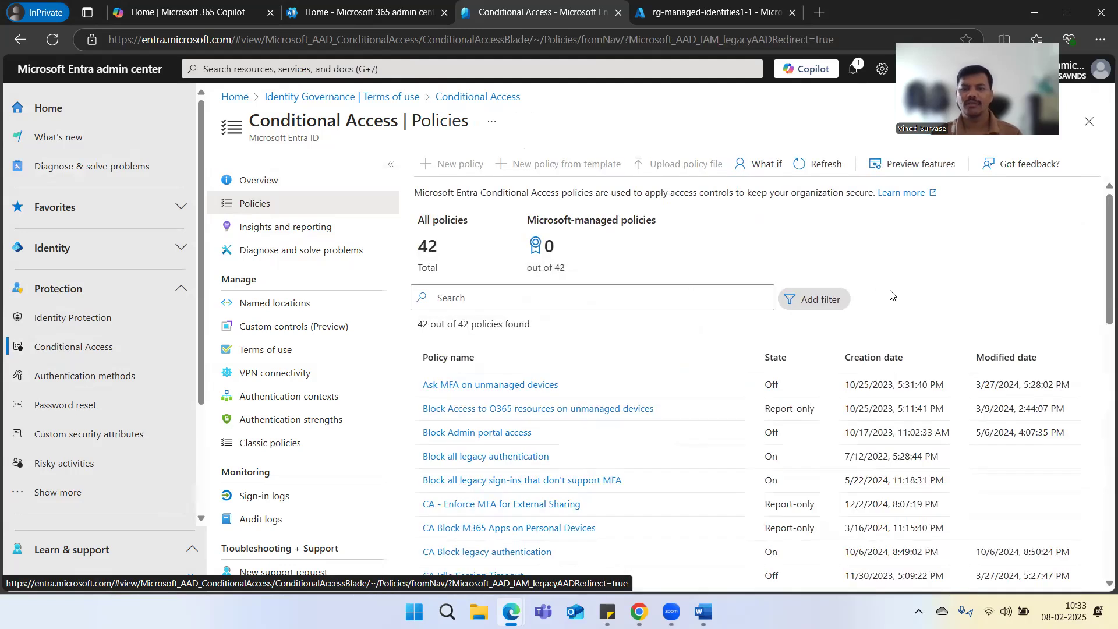
Search the policies for "term", open "Terms of Use managed & Unmanaged", and review its assignments and access controls
left_click(556, 303)
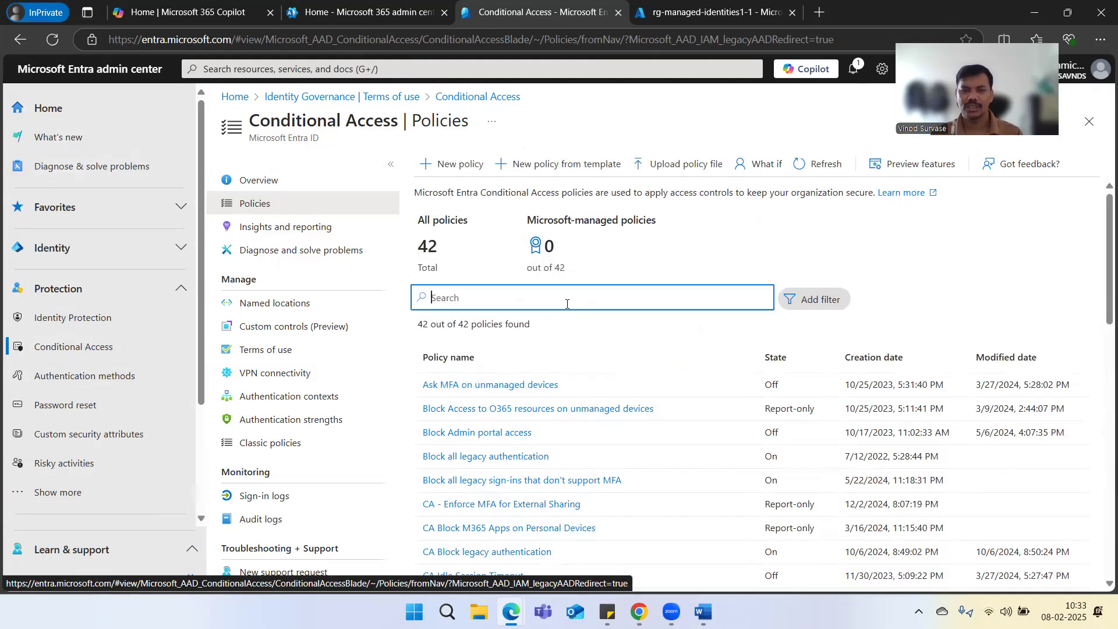
type("term")
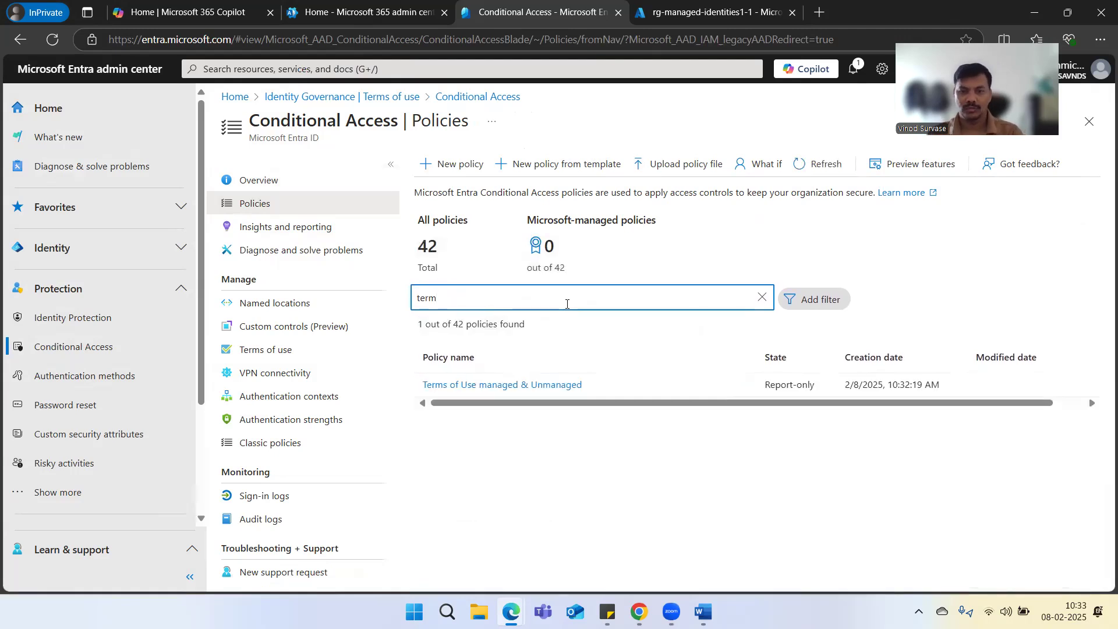
left_click(556, 386)
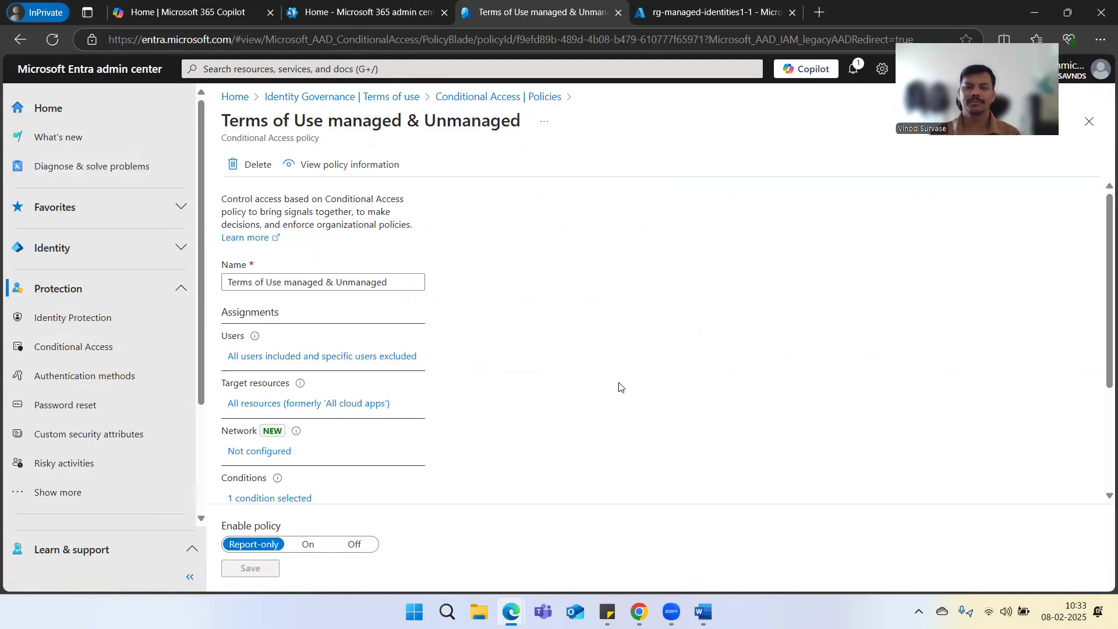
scroll(529, 357, "down", 3)
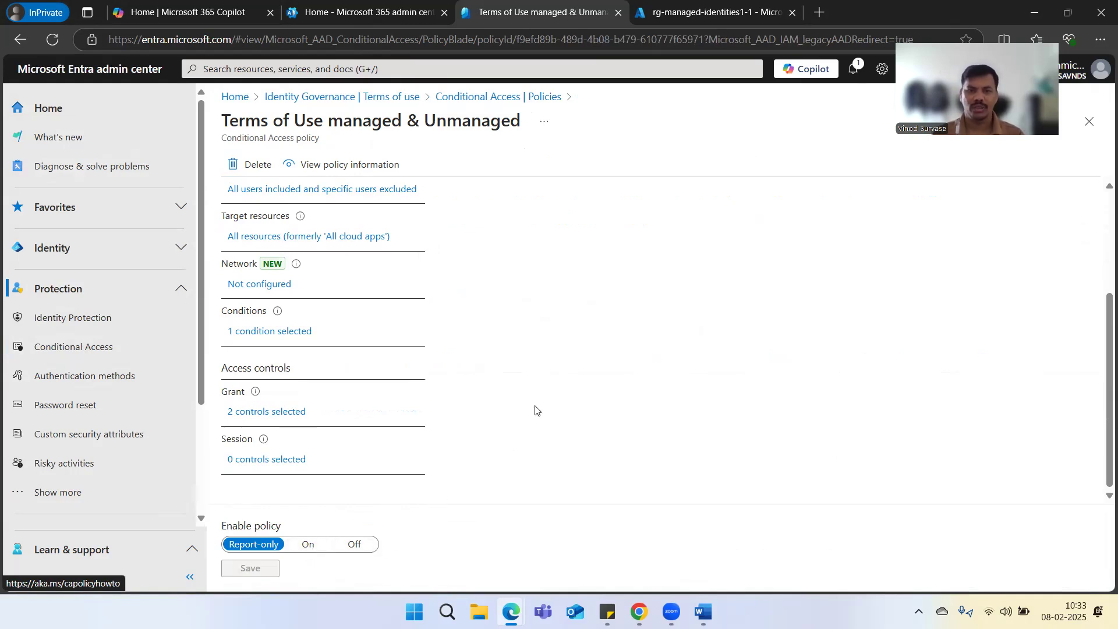
scroll(652, 378, "up", 3)
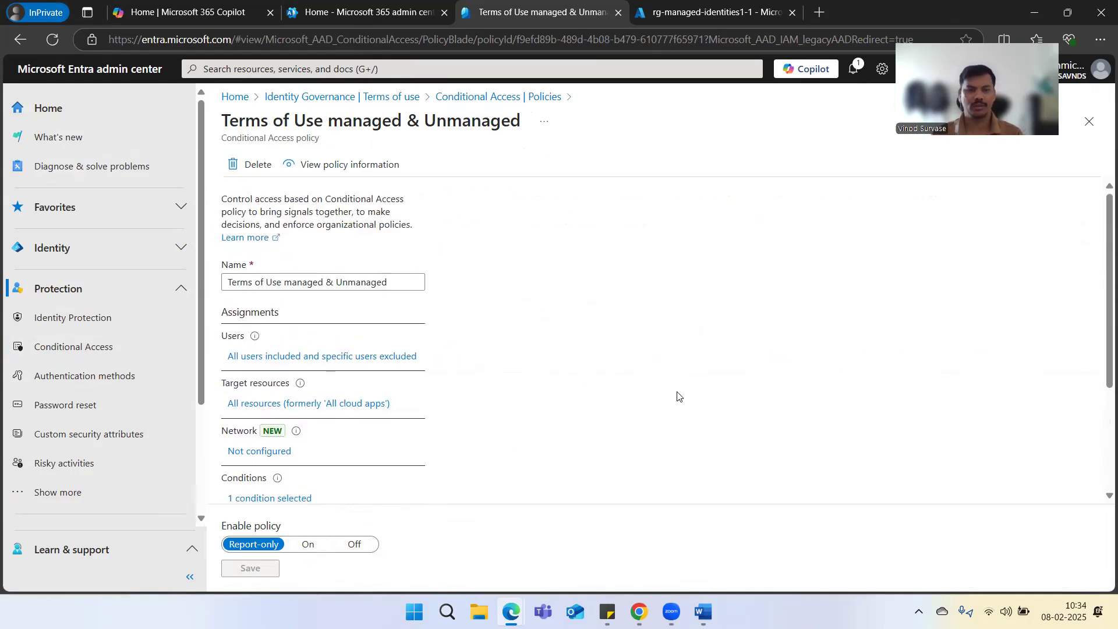